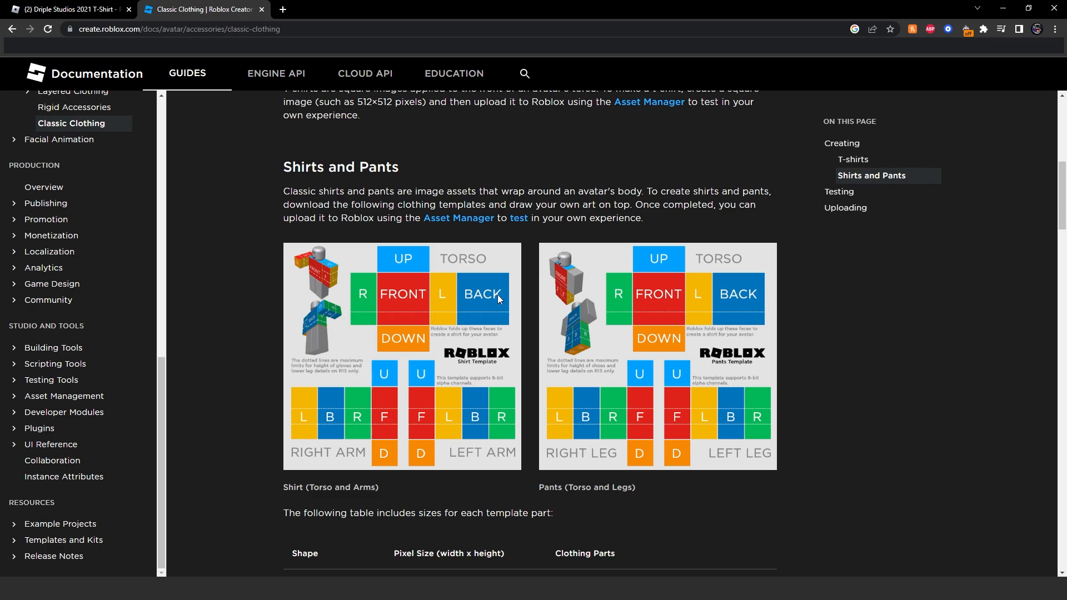
Step: Save the shirt template image to the Downloads folder as the PNG file Template-Shirts-R15_07262019
{"action": "double_click", "coordinate": [380, 165]}
{"action": "left_click", "coordinate": [582, 233]}
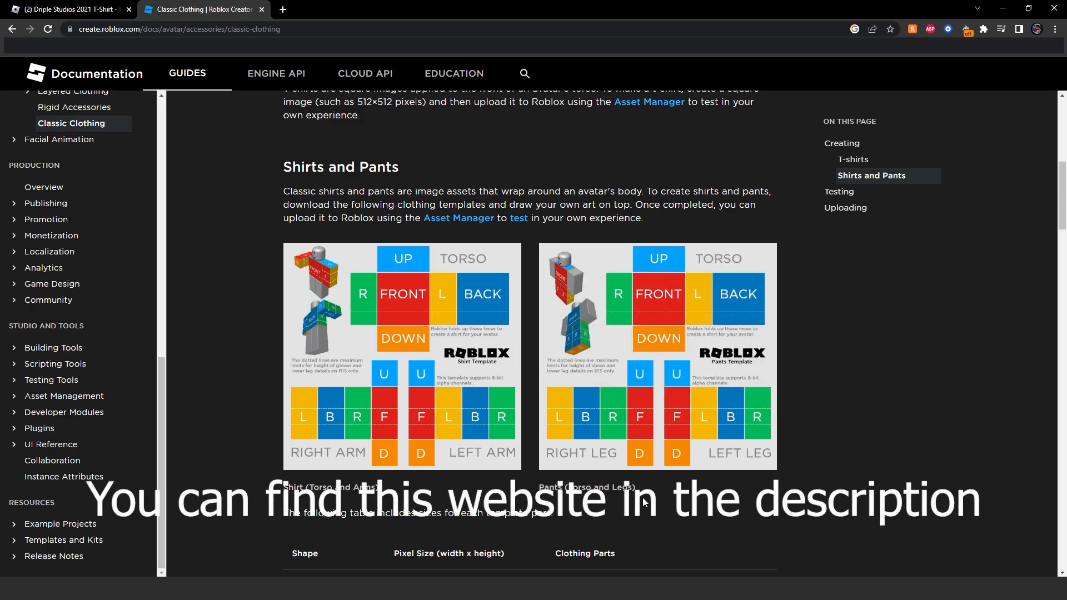
{"action": "right_click", "coordinate": [399, 288]}
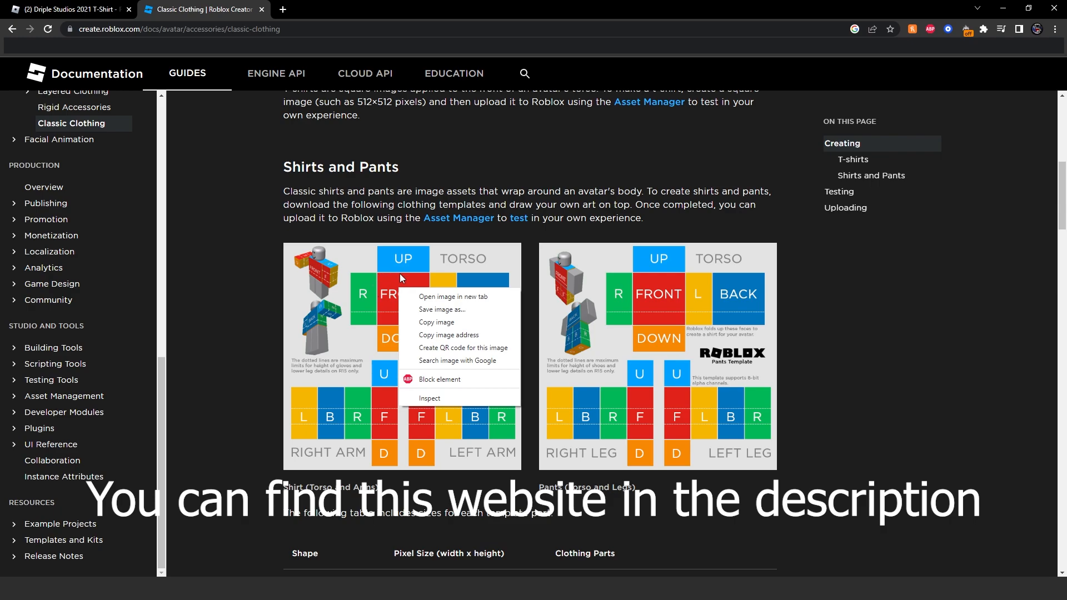
{"action": "right_click", "coordinate": [366, 310]}
{"action": "right_click", "coordinate": [366, 312]}
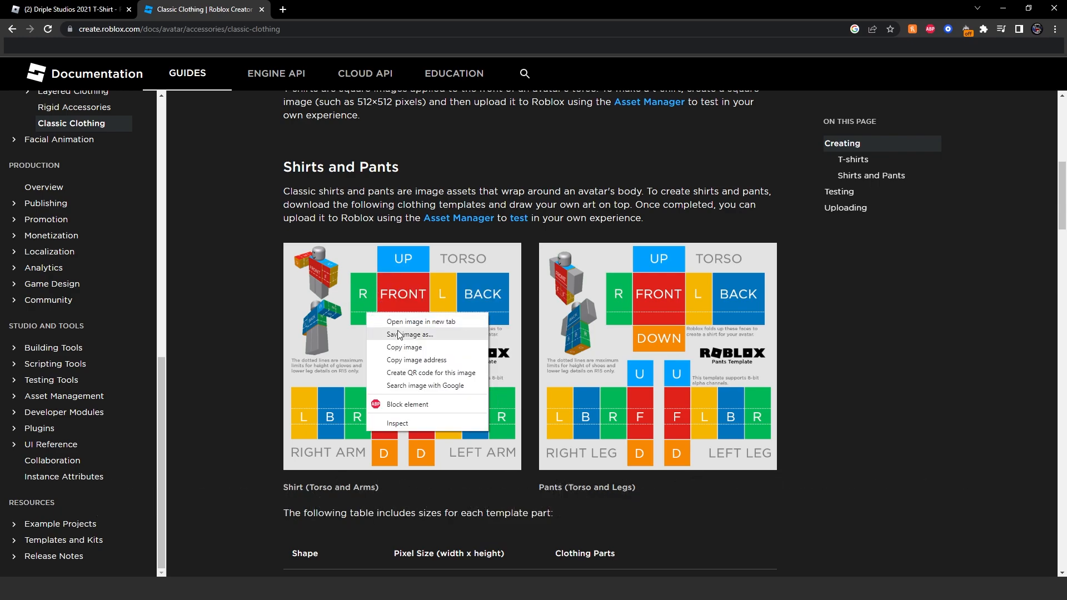
{"action": "left_click", "coordinate": [475, 277]}
{"action": "right_click", "coordinate": [425, 273]}
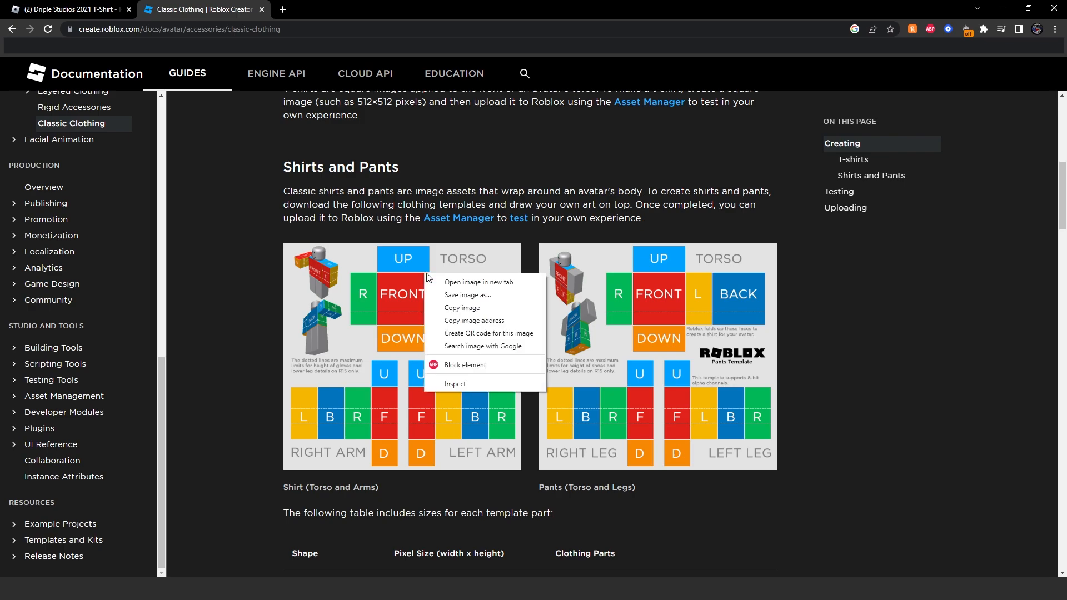
{"action": "left_click", "coordinate": [453, 293]}
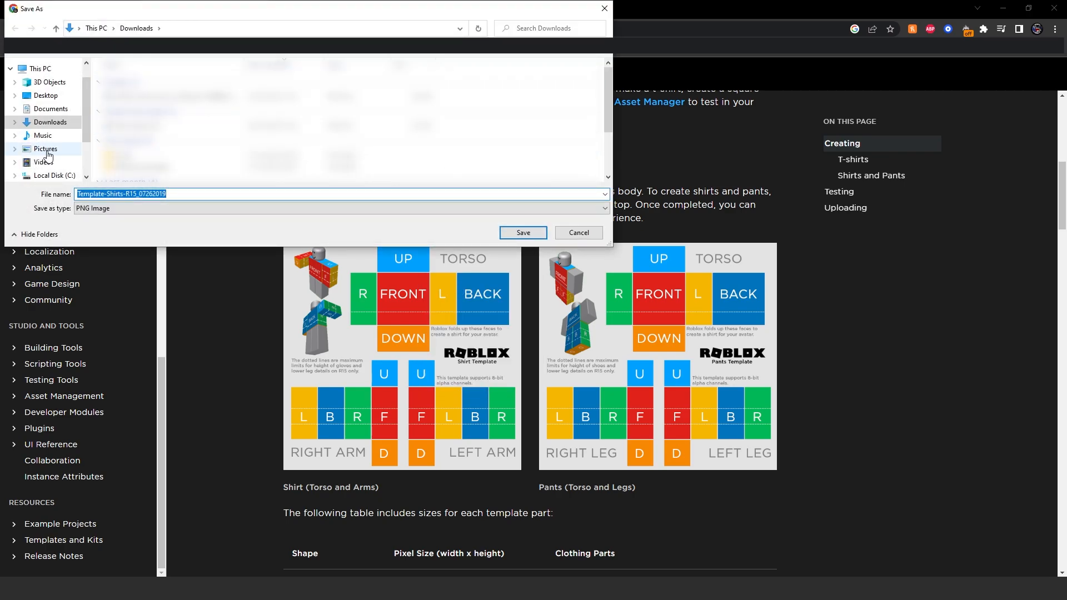
{"action": "left_click", "coordinate": [525, 233]}
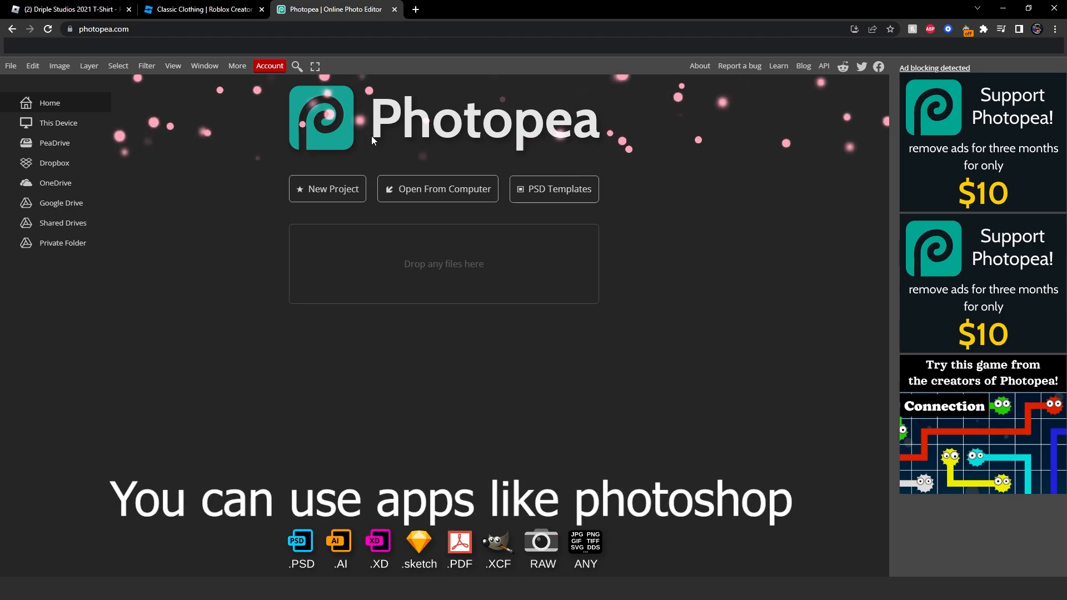
Step: Open the downloaded Template-Shirts-R15_07262019 image from the computer in Photopea
{"action": "left_click", "coordinate": [467, 199]}
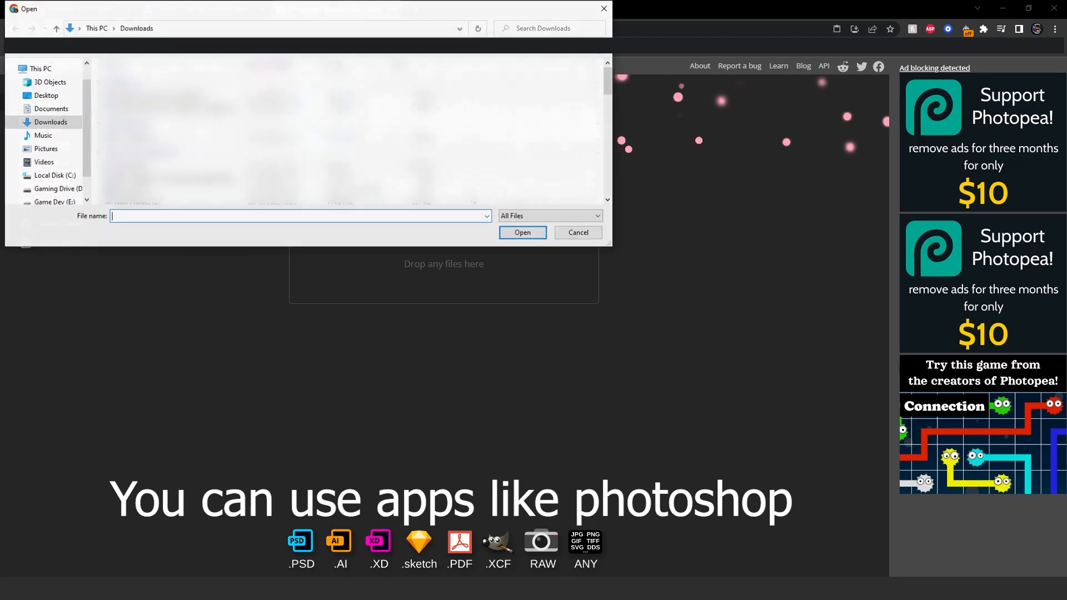
{"action": "double_click", "coordinate": [209, 103]}
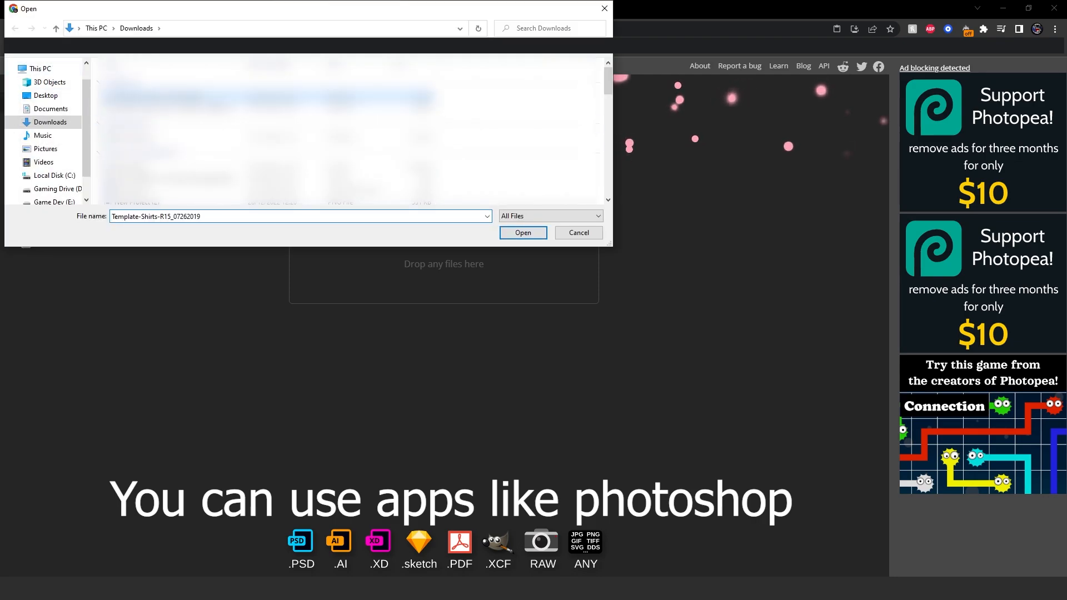
{"action": "left_click", "coordinate": [453, 162]}
{"action": "middle_click_drag", "start_coordinate": [470, 151], "coordinate": [486, 128]}
{"action": "middle_click_drag", "start_coordinate": [442, 177], "coordinate": [484, 188]}
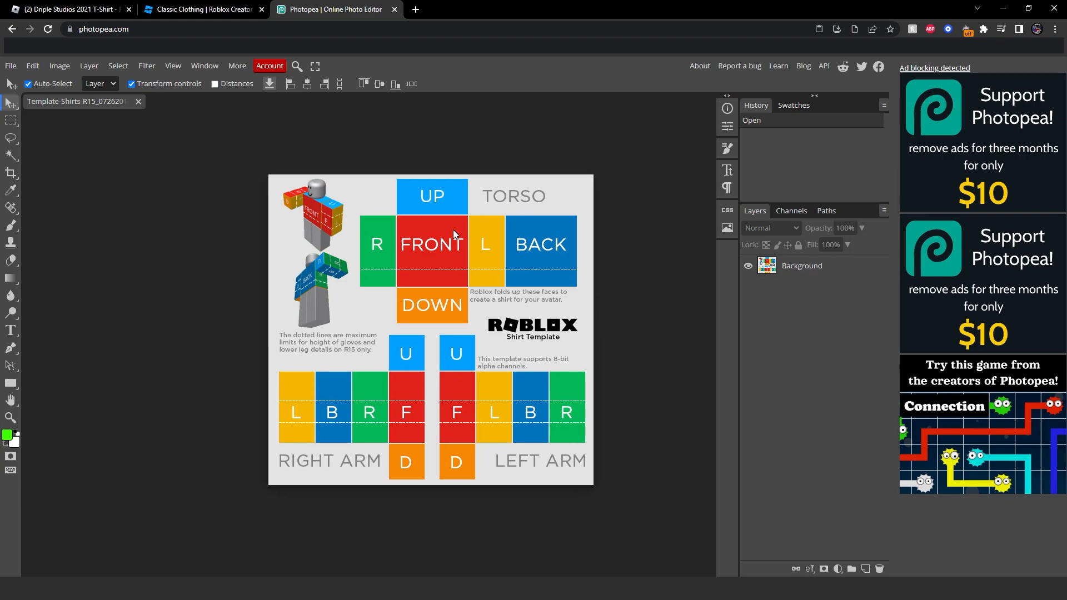
Step: Inspect the template's torso faces and move the shifted Background image back into line with the canvas
{"action": "left_click_drag", "start_coordinate": [453, 228], "coordinate": [414, 213]}
{"action": "scroll", "coordinate": [383, 294], "scroll_direction": "up", "scroll_amount": 5, "text": "alt"}
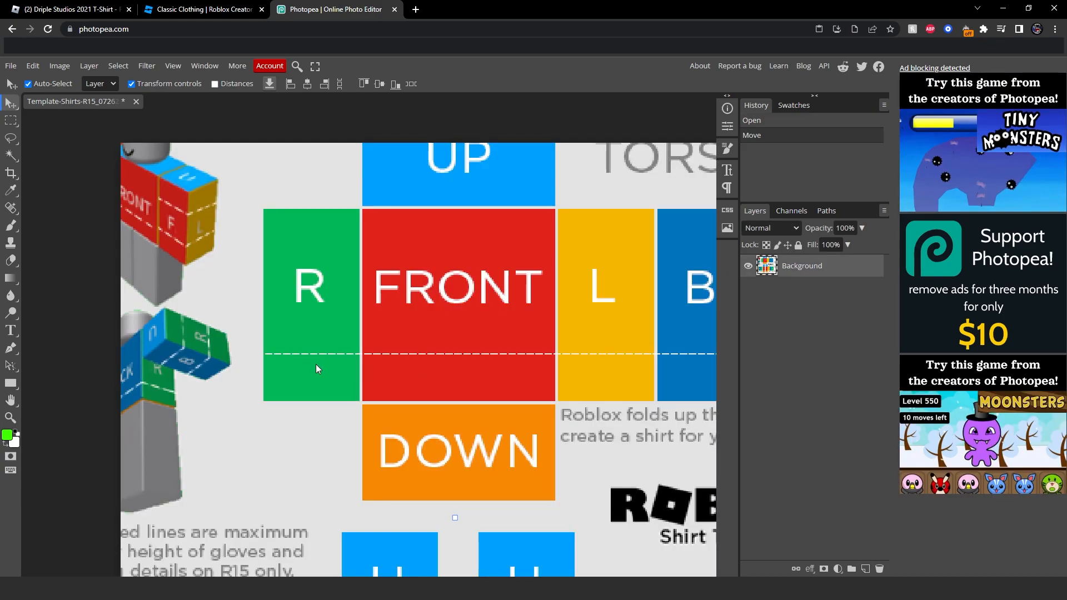
{"action": "middle_click_drag", "start_coordinate": [316, 365], "coordinate": [290, 365]}
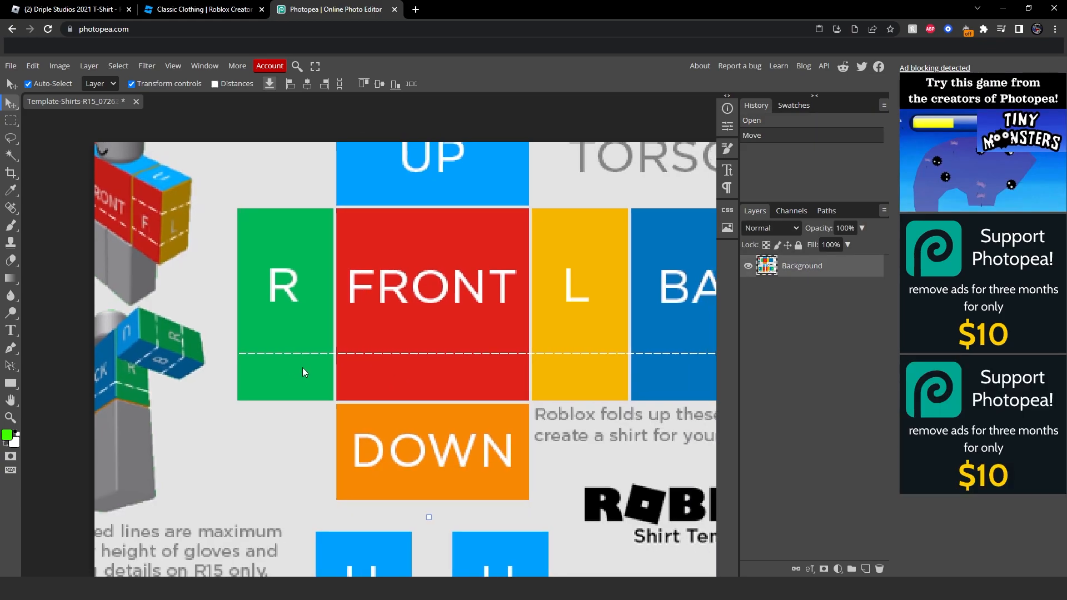
{"action": "middle_click_drag", "start_coordinate": [303, 368], "coordinate": [183, 367]}
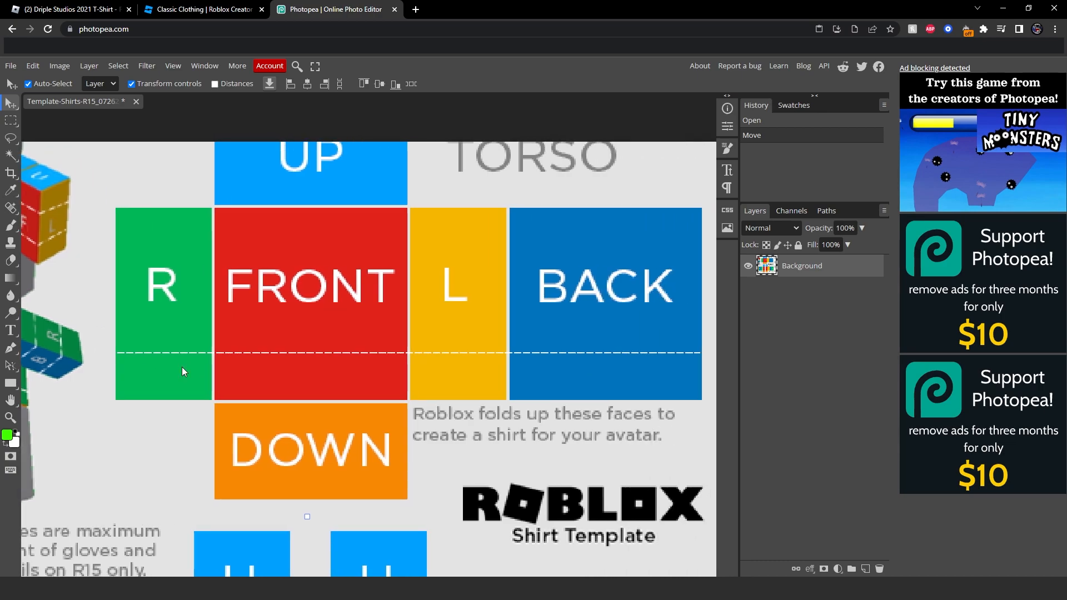
{"action": "middle_click_drag", "start_coordinate": [215, 365], "coordinate": [319, 385]}
{"action": "middle_click_drag", "start_coordinate": [341, 308], "coordinate": [372, 333]}
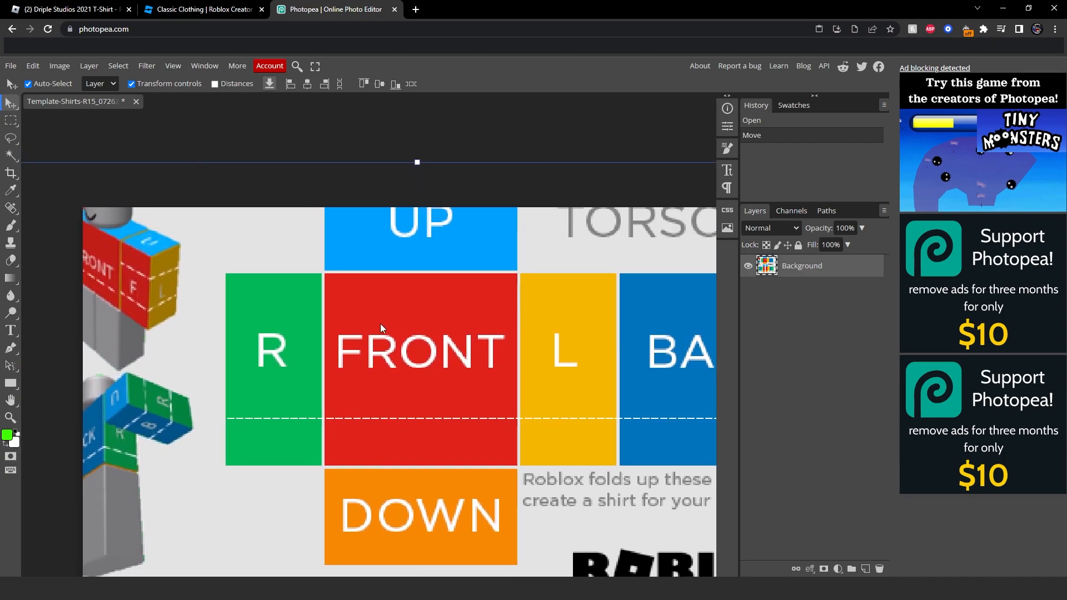
{"action": "scroll", "coordinate": [380, 329], "scroll_direction": "down", "scroll_amount": 5}
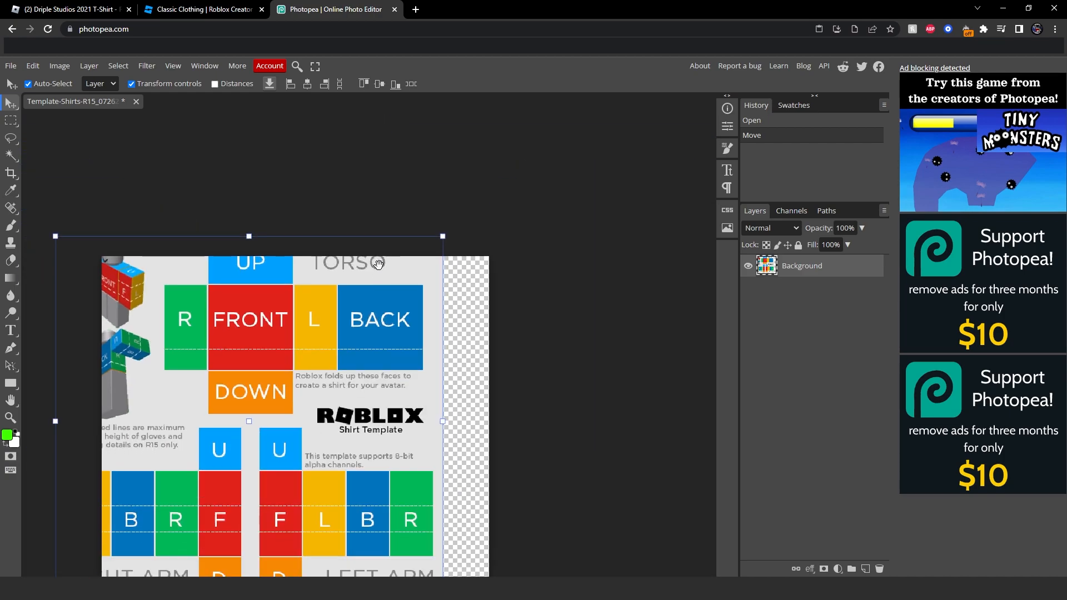
{"action": "left_click_drag", "start_coordinate": [375, 284], "coordinate": [419, 303]}
{"action": "left_click", "coordinate": [544, 305]}
Step: Examine the template's torso and arm sections, and compare them with the Driple Studios 2021 T-Shirt page on Roblox
{"action": "middle_click_drag", "start_coordinate": [322, 298], "coordinate": [372, 342]}
{"action": "scroll", "coordinate": [343, 296], "scroll_direction": "up", "scroll_amount": 3}
{"action": "middle_click_drag", "start_coordinate": [295, 323], "coordinate": [264, 317]}
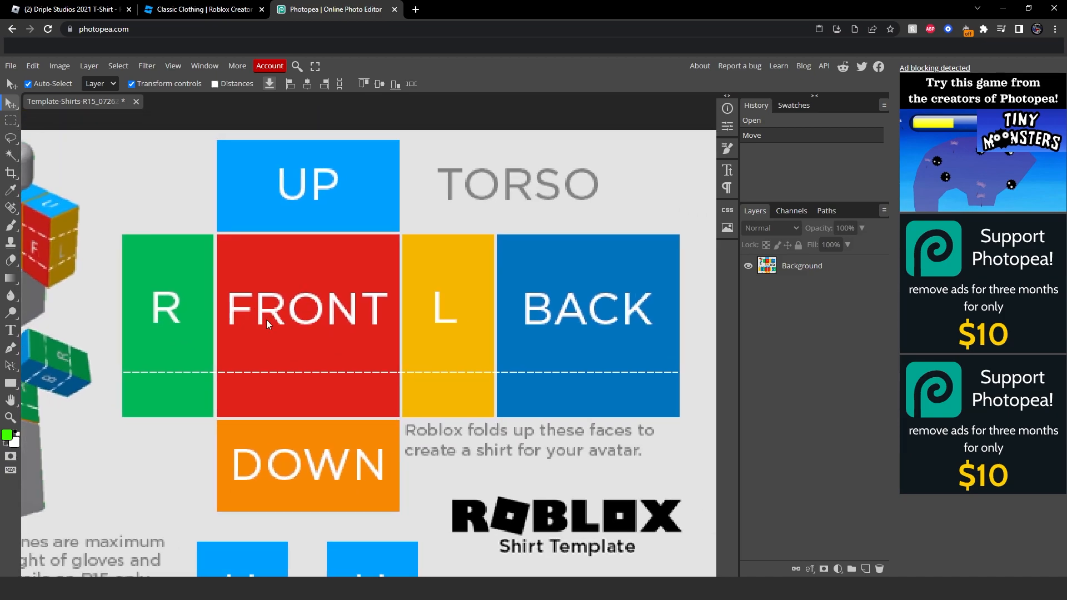
{"action": "middle_click_drag", "start_coordinate": [308, 566], "coordinate": [322, 283]}
{"action": "middle_click_drag", "start_coordinate": [524, 369], "coordinate": [541, 453]}
{"action": "middle_click_drag", "start_coordinate": [356, 495], "coordinate": [343, 545]}
{"action": "middle_click_drag", "start_coordinate": [330, 351], "coordinate": [365, 467]}
{"action": "scroll", "coordinate": [408, 336], "scroll_direction": "up", "scroll_amount": 2}
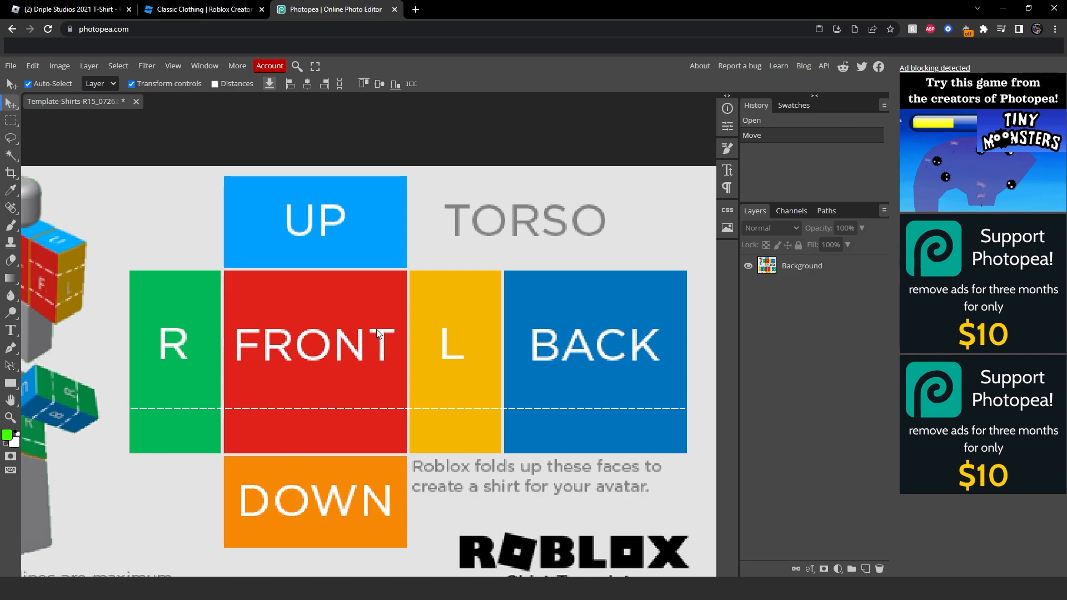
{"action": "left_click", "coordinate": [104, 5]}
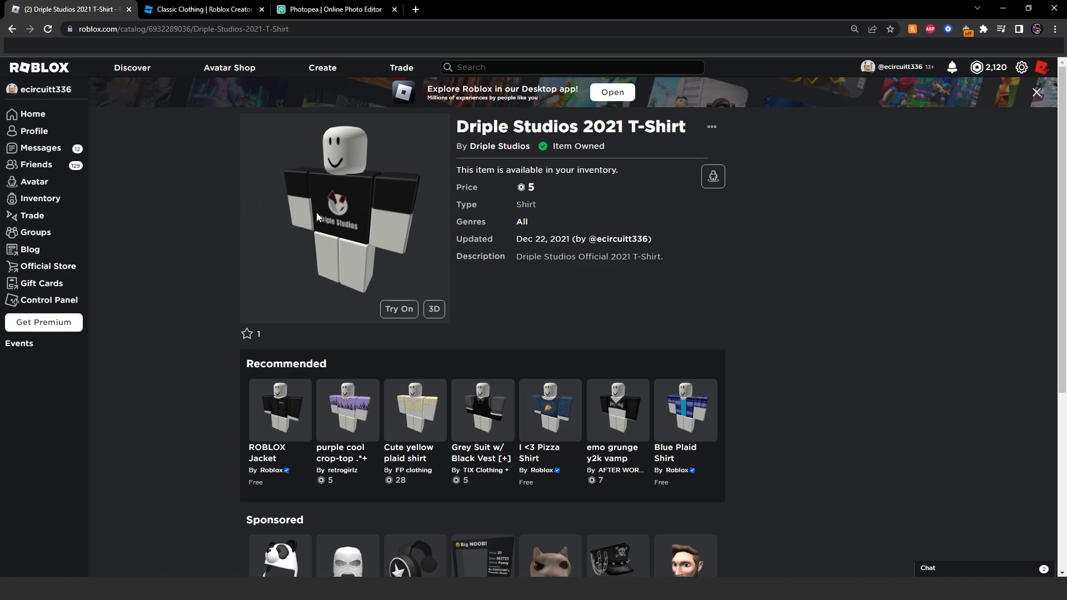
{"action": "left_click", "coordinate": [332, 11]}
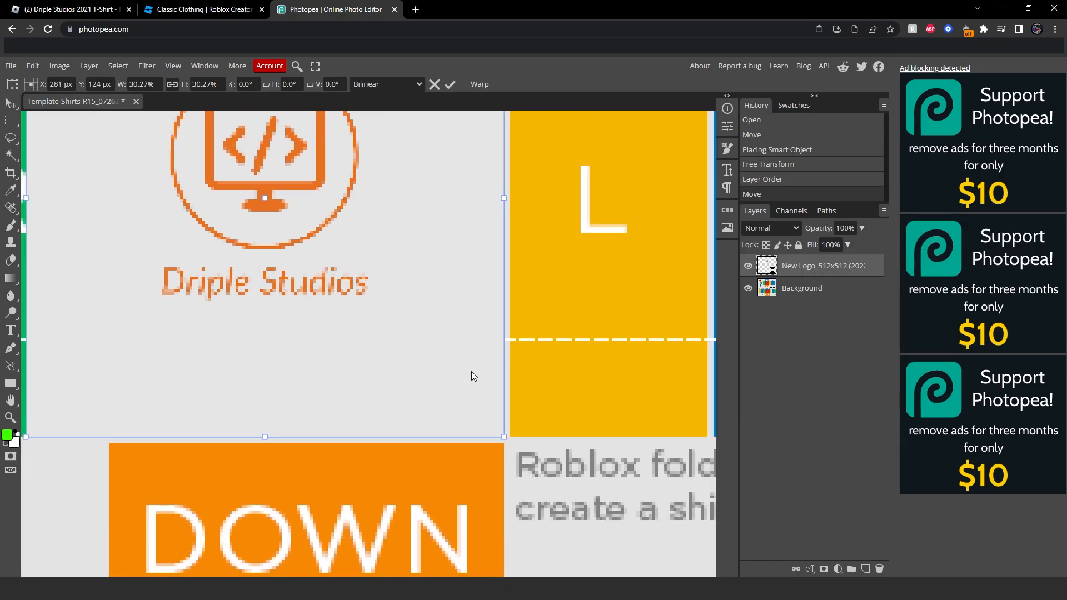
Step: Scale the Driple Studios logo to 25% and fit it over the torso's FRONT face
{"action": "left_click_drag", "start_coordinate": [471, 372], "coordinate": [472, 371]}
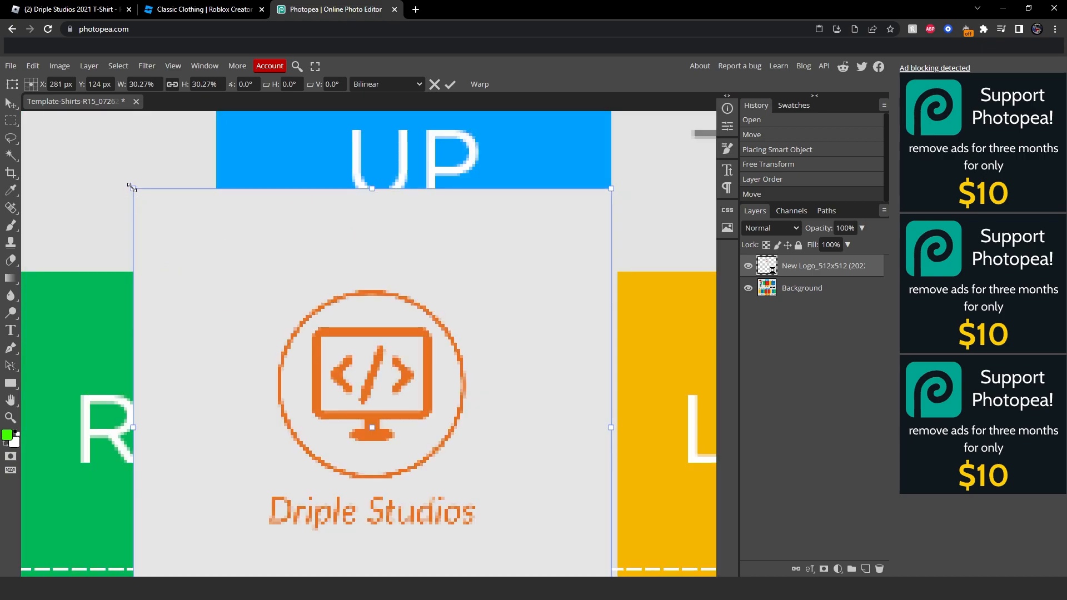
{"action": "left_click_drag", "start_coordinate": [132, 188], "coordinate": [215, 328]}
{"action": "left_click_drag", "start_coordinate": [277, 289], "coordinate": [259, 172]}
{"action": "left_click_drag", "start_coordinate": [361, 343], "coordinate": [357, 240]}
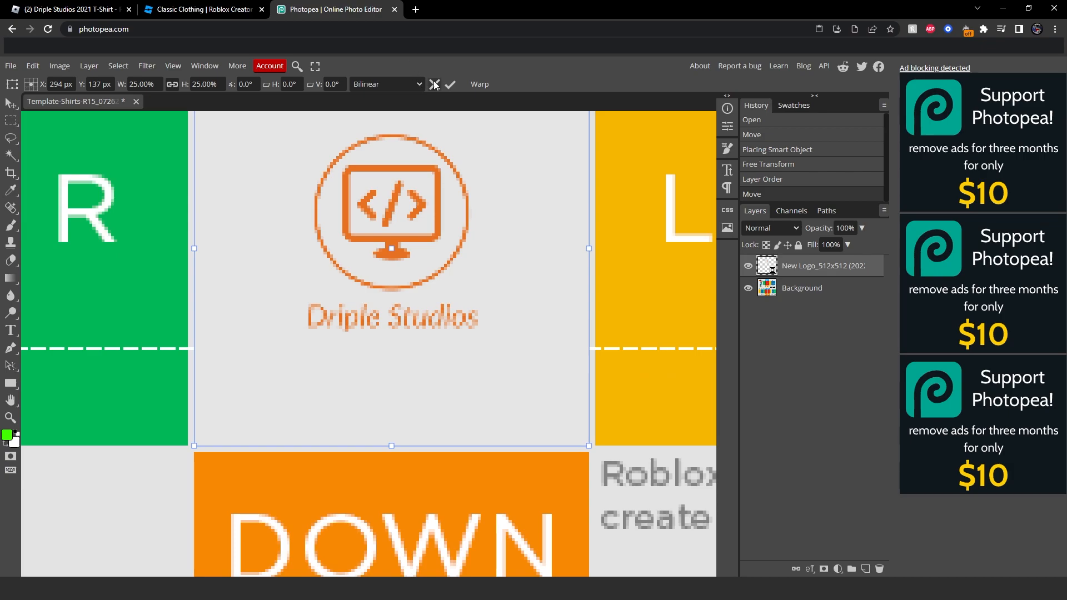
{"action": "left_click", "coordinate": [451, 84]}
{"action": "scroll", "coordinate": [441, 222], "scroll_direction": "down", "scroll_amount": 5}
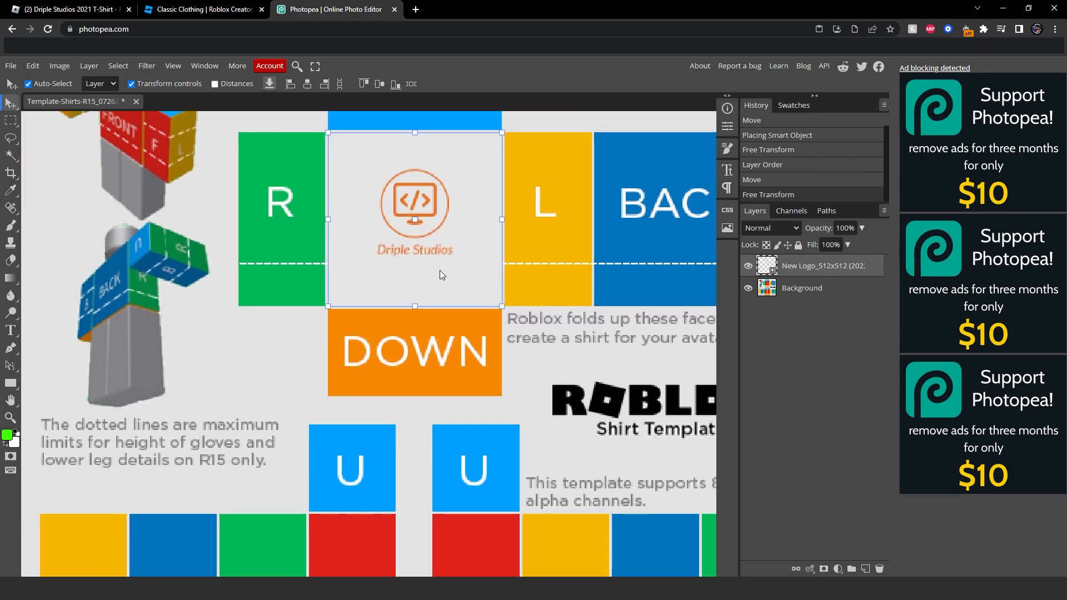
{"action": "scroll", "coordinate": [437, 261], "scroll_direction": "down", "scroll_amount": 2}
{"action": "scroll", "coordinate": [448, 266], "scroll_direction": "up", "scroll_amount": 5}
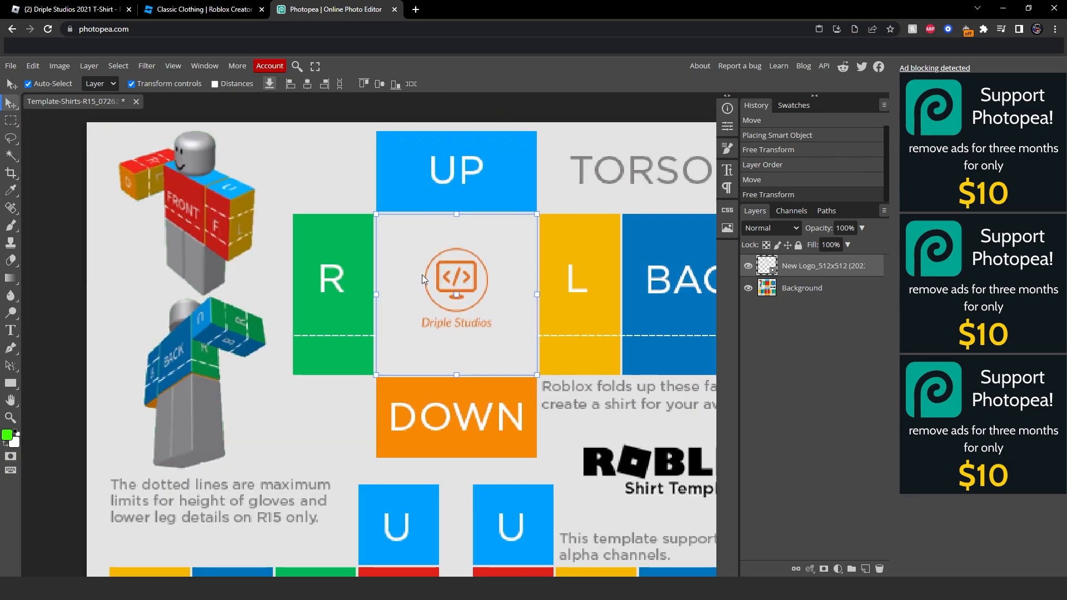
{"action": "scroll", "coordinate": [467, 299], "scroll_direction": "up", "scroll_amount": 3}
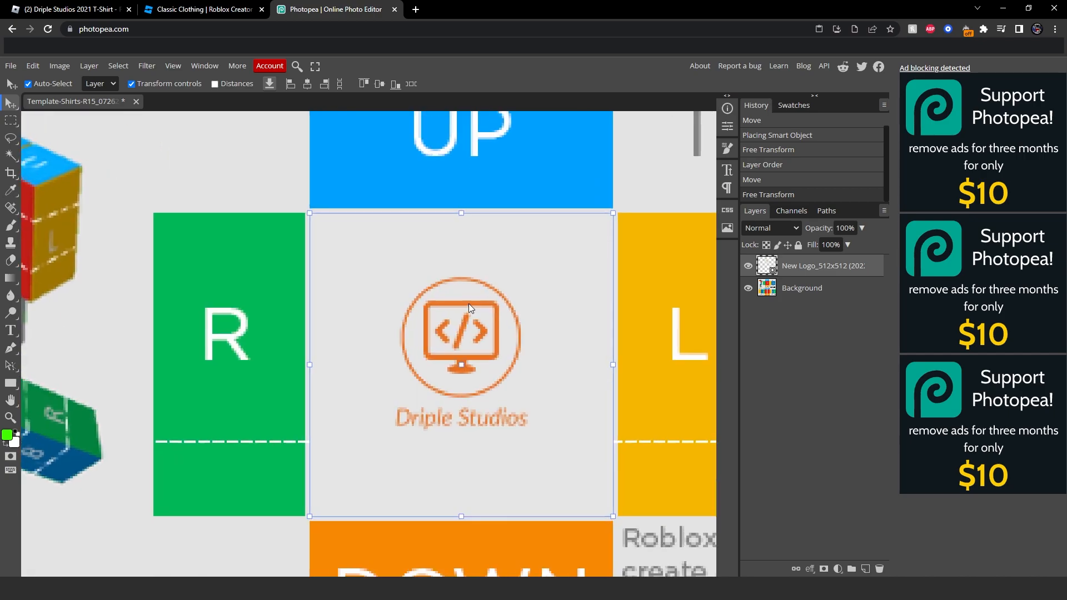
{"action": "scroll", "coordinate": [470, 282], "scroll_direction": "down", "scroll_amount": 2}
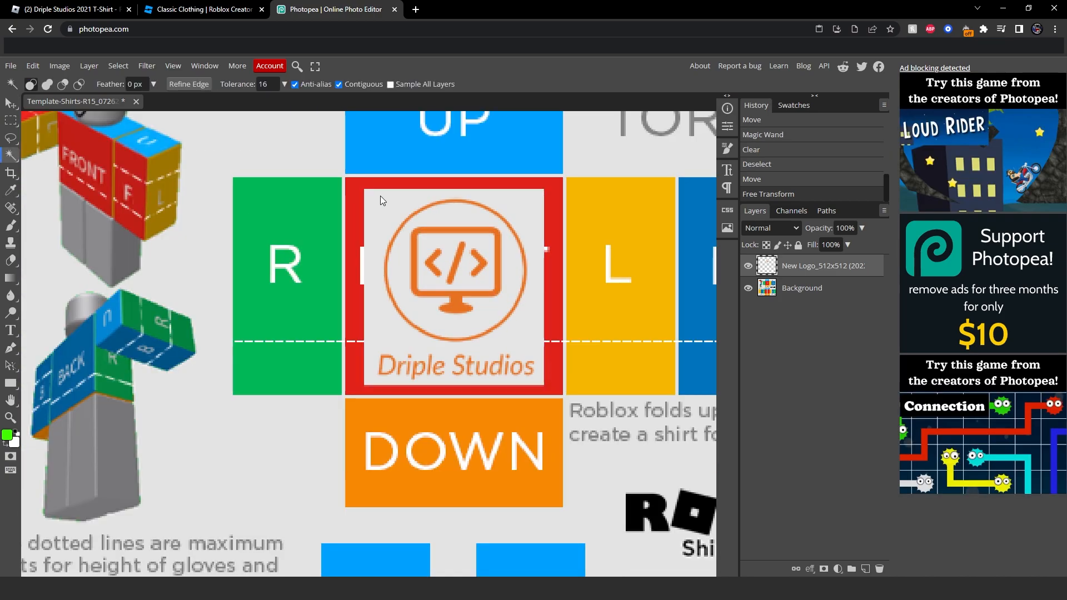
Step: Sample the logo's light grey background with the Eyedropper as the foreground colour
{"action": "left_click", "coordinate": [10, 278]}
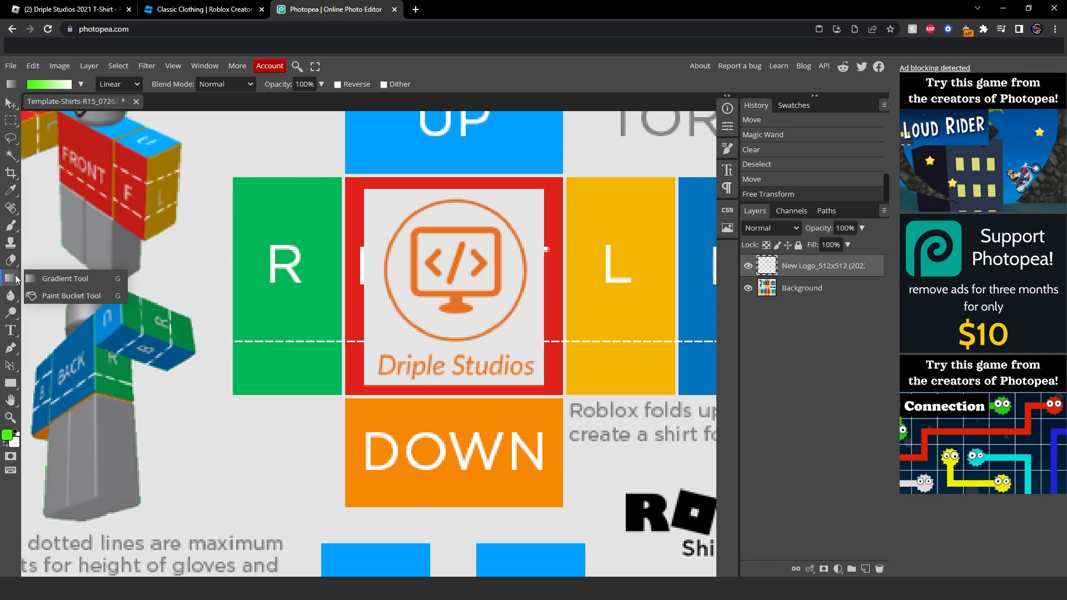
{"action": "left_click", "coordinate": [10, 190]}
{"action": "left_click", "coordinate": [404, 238]}
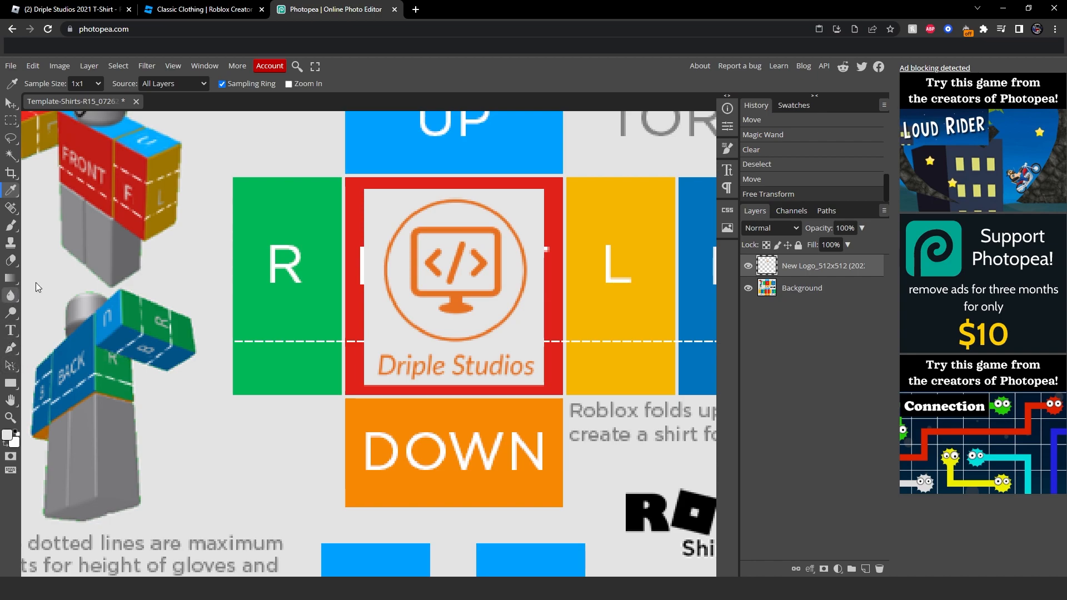
{"action": "left_click", "coordinate": [10, 208]}
{"action": "left_click", "coordinate": [10, 260]}
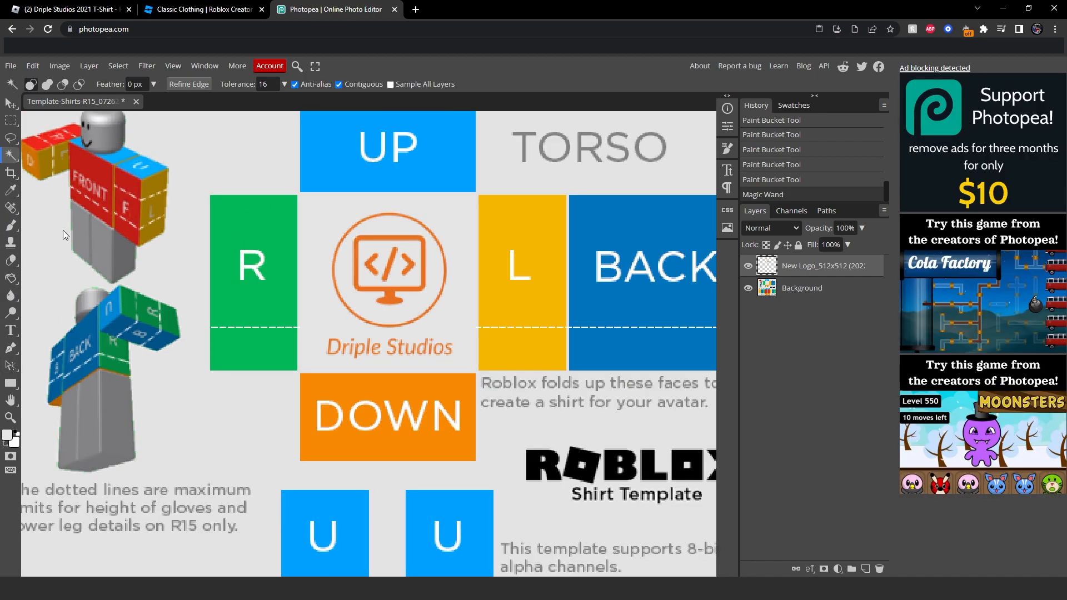
Step: Draw a rectangle shape with a light grey fill exactly covering the torso's green R face
{"action": "left_click", "coordinate": [10, 383]}
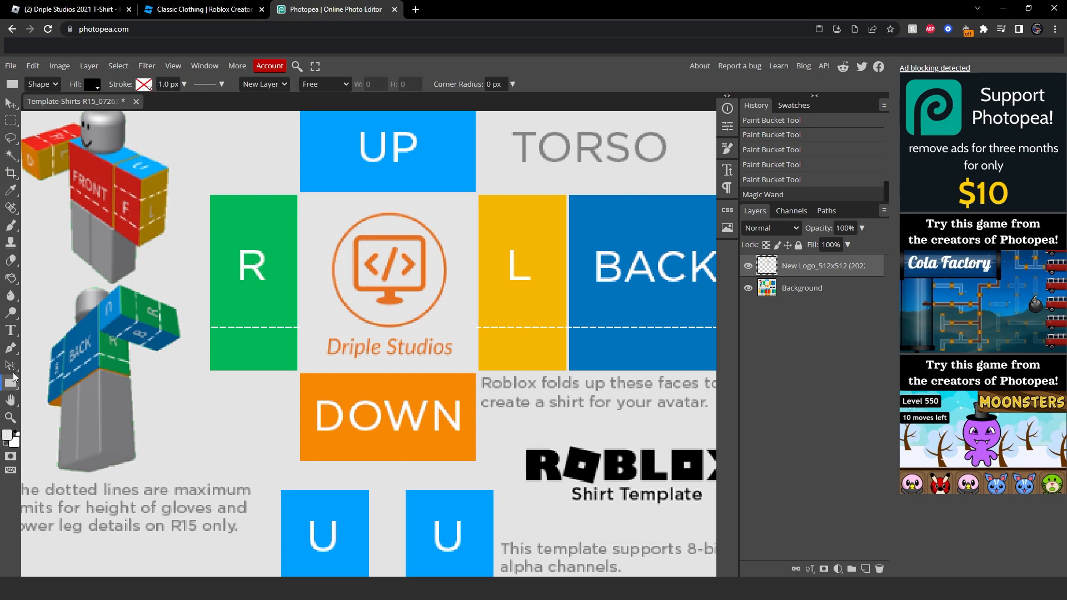
{"action": "mouse_move", "coordinate": [209, 195]}
{"action": "left_mouse_down"}
{"action": "mouse_move", "coordinate": [250, 214]}
{"action": "mouse_move", "coordinate": [265, 265]}
{"action": "left_mouse_up"}
{"action": "key", "text": "ctrl+z"}
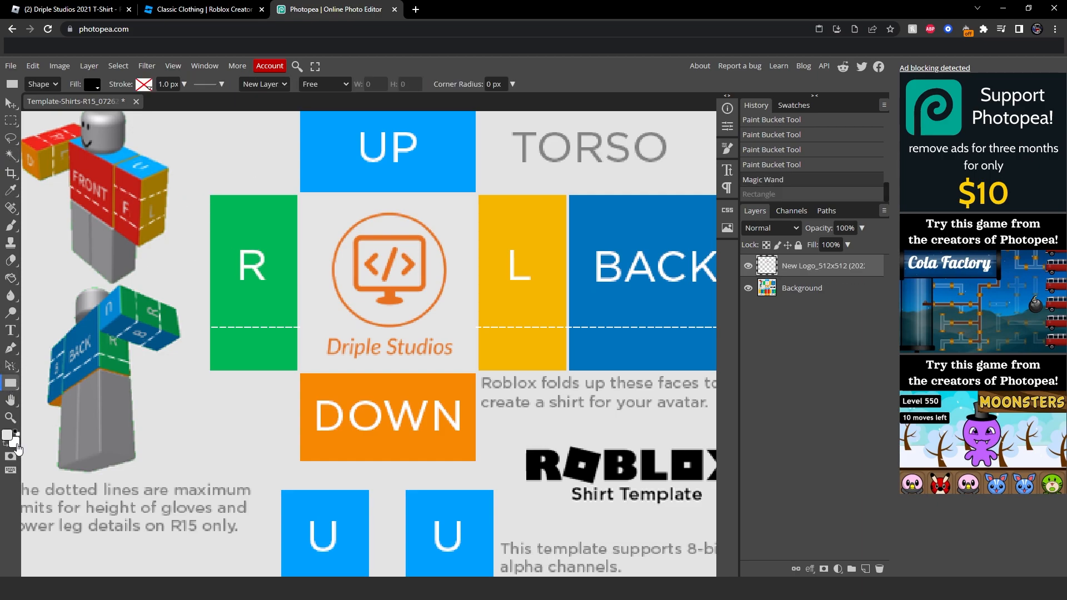
{"action": "left_click", "coordinate": [96, 86]}
{"action": "left_click", "coordinate": [111, 146]}
{"action": "scroll", "coordinate": [232, 199], "scroll_direction": "up", "scroll_amount": 3, "text": "alt"}
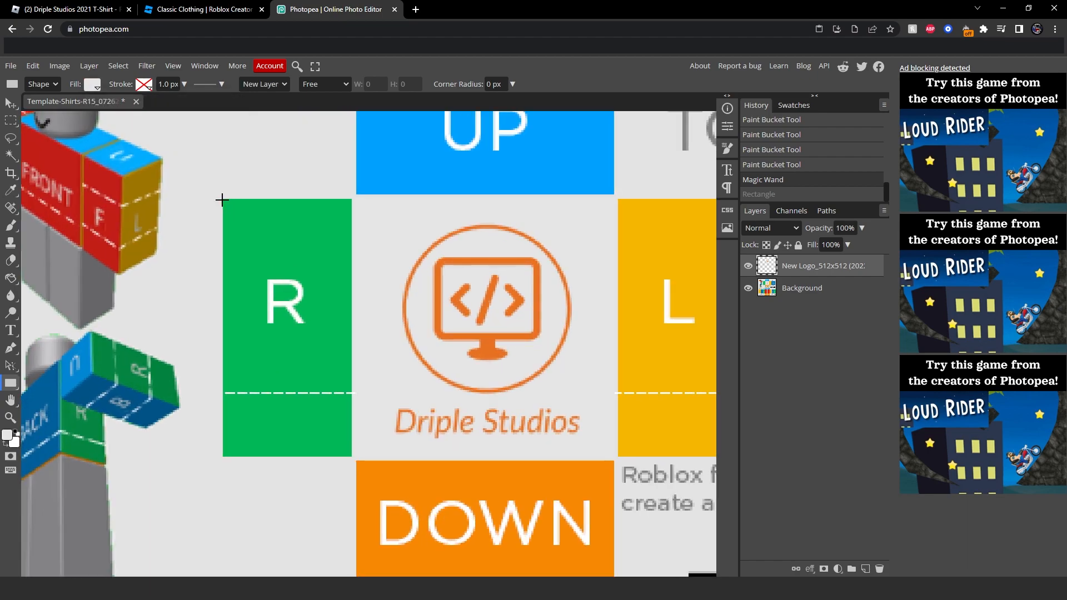
{"action": "left_click_drag", "start_coordinate": [223, 199], "coordinate": [350, 456]}
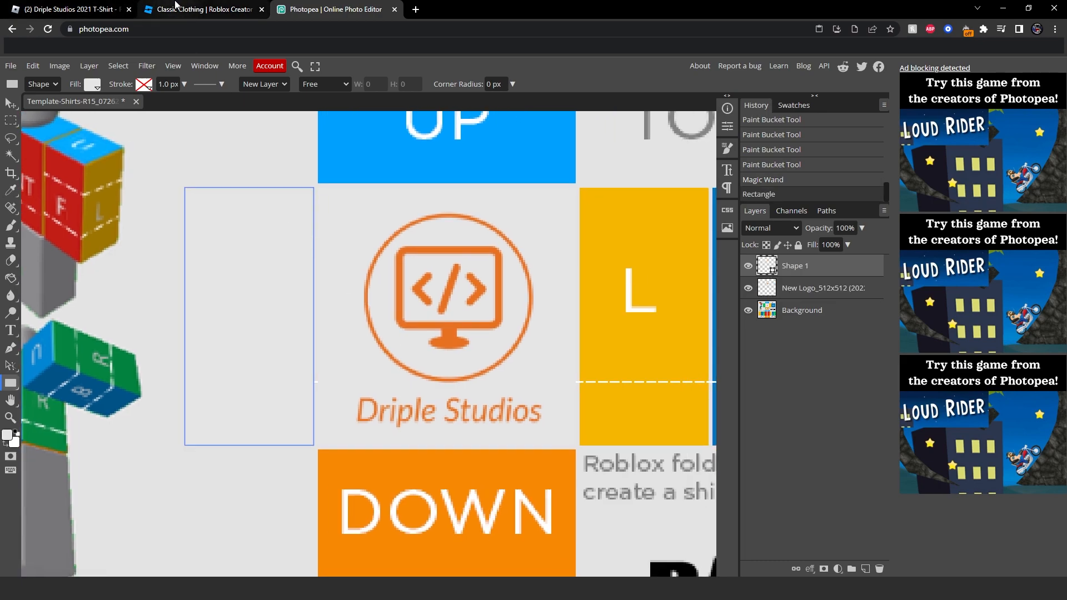
Step: Check the Driple Studios 2021 T-Shirt in 3D on its Roblox page and return to Photopea
{"action": "left_click", "coordinate": [111, 9]}
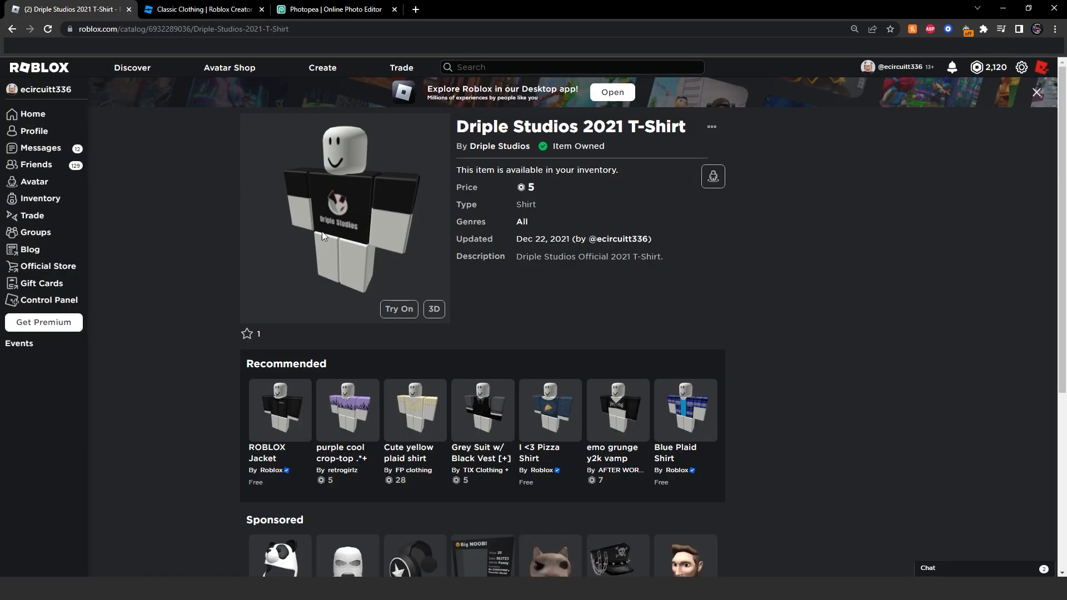
{"action": "left_click", "coordinate": [433, 310]}
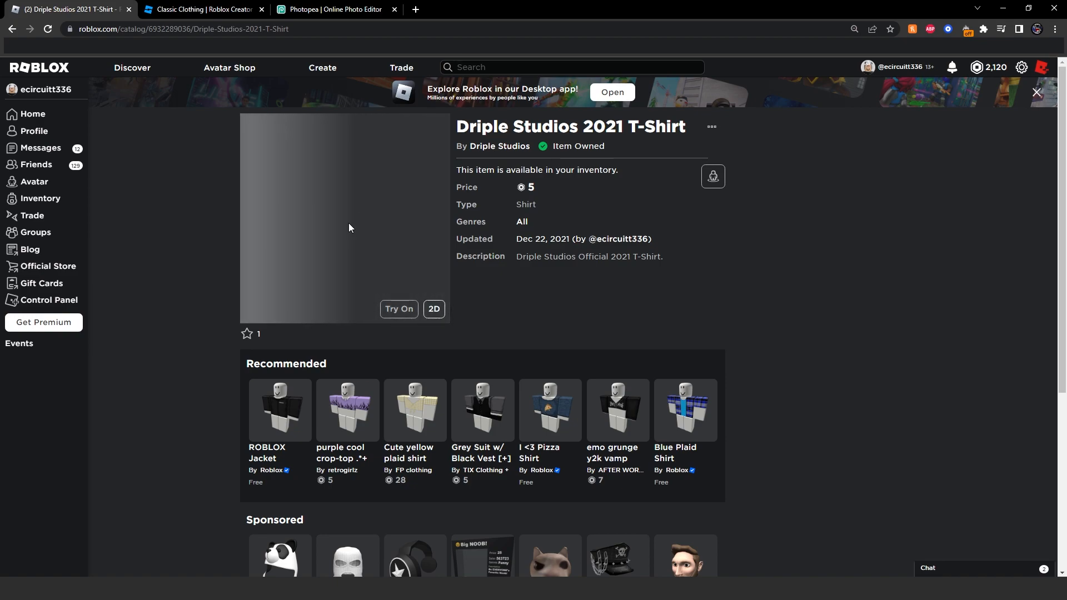
{"action": "left_click", "coordinate": [321, 7]}
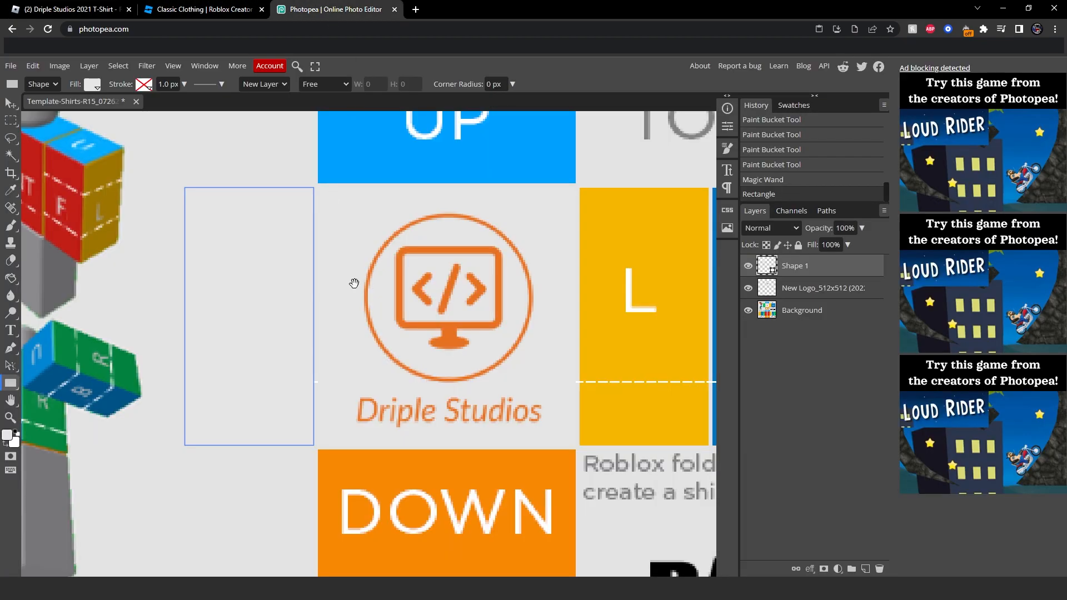
Step: Duplicate the light grey rectangle layer and place the copy over the torso's yellow L face
{"action": "middle_click_drag", "start_coordinate": [357, 284], "coordinate": [356, 321]}
{"action": "key", "text": "ctrl+j"}
{"action": "middle_click_drag", "start_coordinate": [305, 285], "coordinate": [236, 294]}
{"action": "left_click", "coordinate": [10, 104]}
{"action": "left_click_drag", "start_coordinate": [179, 296], "coordinate": [574, 292]}
{"action": "scroll", "coordinate": [481, 317], "scroll_direction": "right", "scroll_amount": 4}
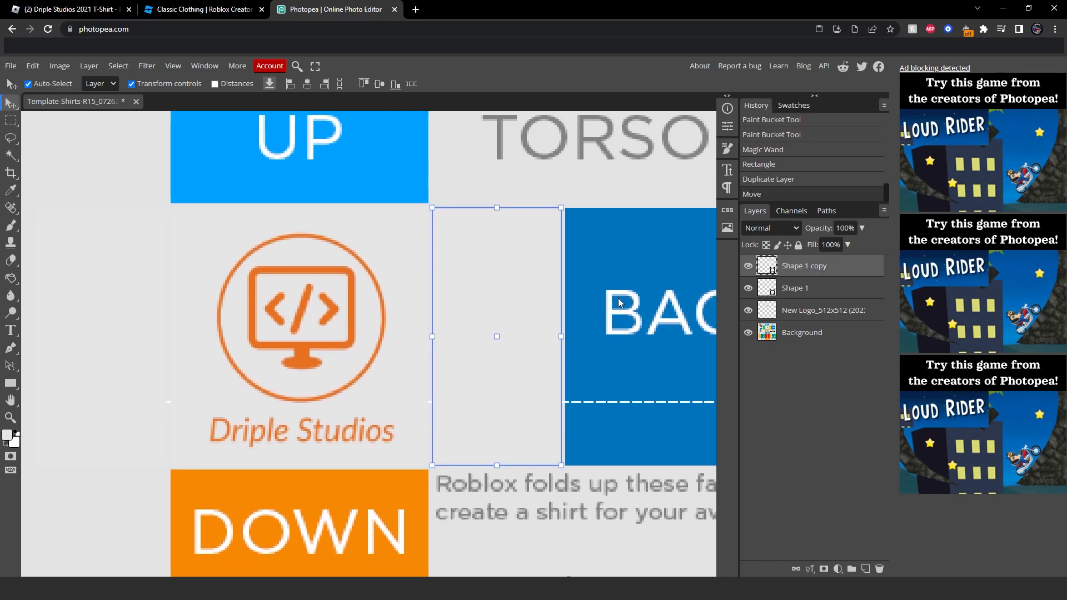
Step: Cover the torso's UP, BACK and DOWN faces with light grey rectangles and place a smaller logo copy on the back
{"action": "left_click", "coordinate": [822, 289]}
{"action": "left_click", "coordinate": [810, 268]}
{"action": "middle_click_drag", "start_coordinate": [554, 303], "coordinate": [675, 264]}
{"action": "scroll", "coordinate": [635, 298], "scroll_direction": "down", "scroll_amount": 5}
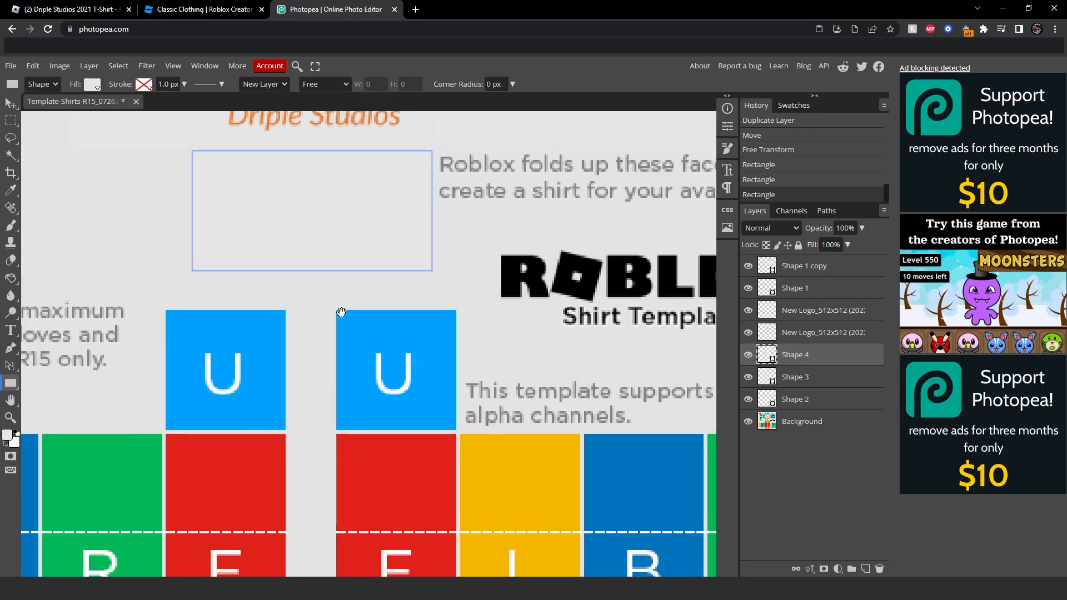
Step: Check the sleeves of the Driple Studios 2021 T-Shirt on its Roblox page and return to Photopea
{"action": "middle_click_drag", "start_coordinate": [341, 313], "coordinate": [485, 297]}
{"action": "middle_click_drag", "start_coordinate": [462, 338], "coordinate": [574, 221]}
{"action": "middle_click_drag", "start_coordinate": [423, 239], "coordinate": [370, 261]}
{"action": "scroll", "coordinate": [370, 262], "scroll_direction": "down", "scroll_amount": 3}
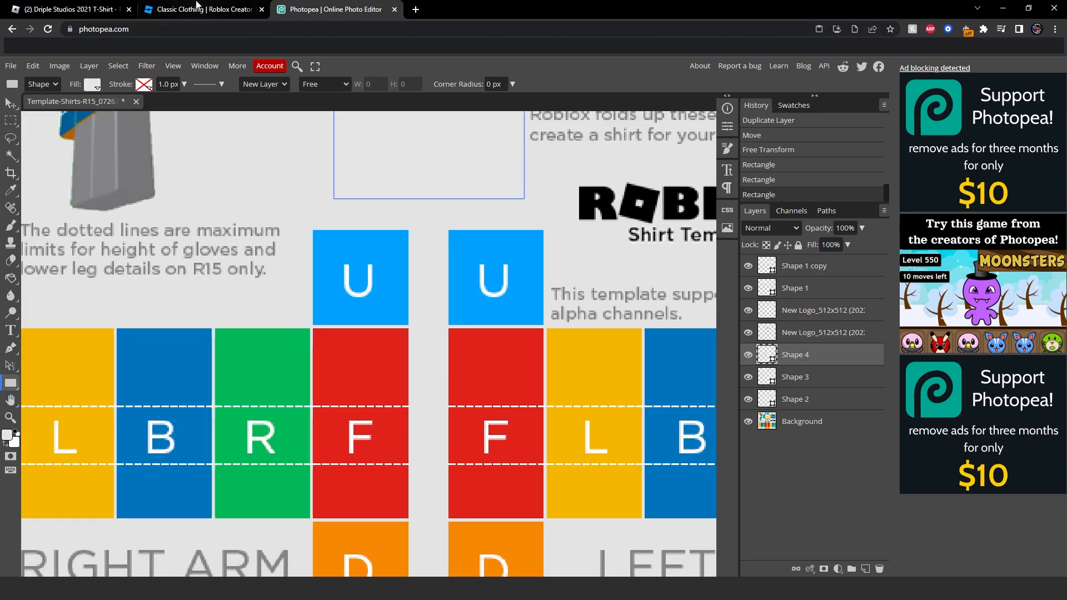
{"action": "left_click", "coordinate": [197, 9]}
{"action": "left_click", "coordinate": [28, 5]}
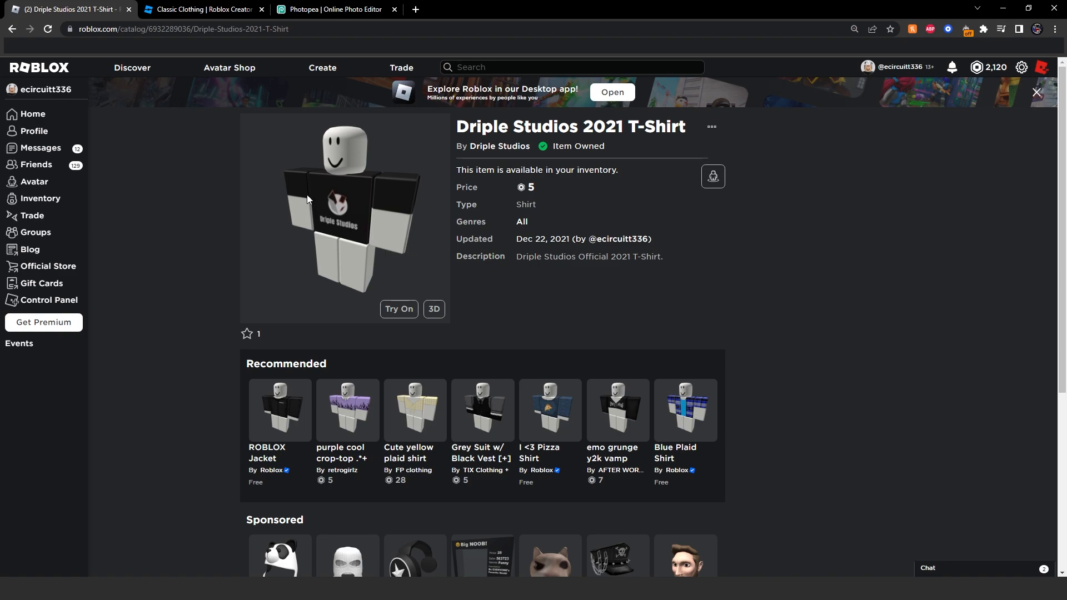
{"action": "left_click", "coordinate": [338, 7]}
{"action": "mouse_move", "coordinate": [461, 285]}
{"action": "middle_mouse_down"}
{"action": "mouse_move", "coordinate": [472, 272]}
{"action": "mouse_move", "coordinate": [547, 267]}
{"action": "mouse_move", "coordinate": [456, 265]}
{"action": "middle_mouse_up"}
{"action": "left_click_drag", "start_coordinate": [374, 207], "coordinate": [481, 309]}
{"action": "key", "text": "ctrl+z"}
{"action": "mouse_move", "coordinate": [373, 209]}
{"action": "left_mouse_down"}
{"action": "mouse_move", "coordinate": [474, 295]}
{"action": "mouse_move", "coordinate": [470, 305]}
{"action": "left_mouse_up"}
{"action": "left_click_drag", "start_coordinate": [500, 206], "coordinate": [613, 308]}
{"action": "middle_click_drag", "start_coordinate": [436, 357], "coordinate": [489, 319]}
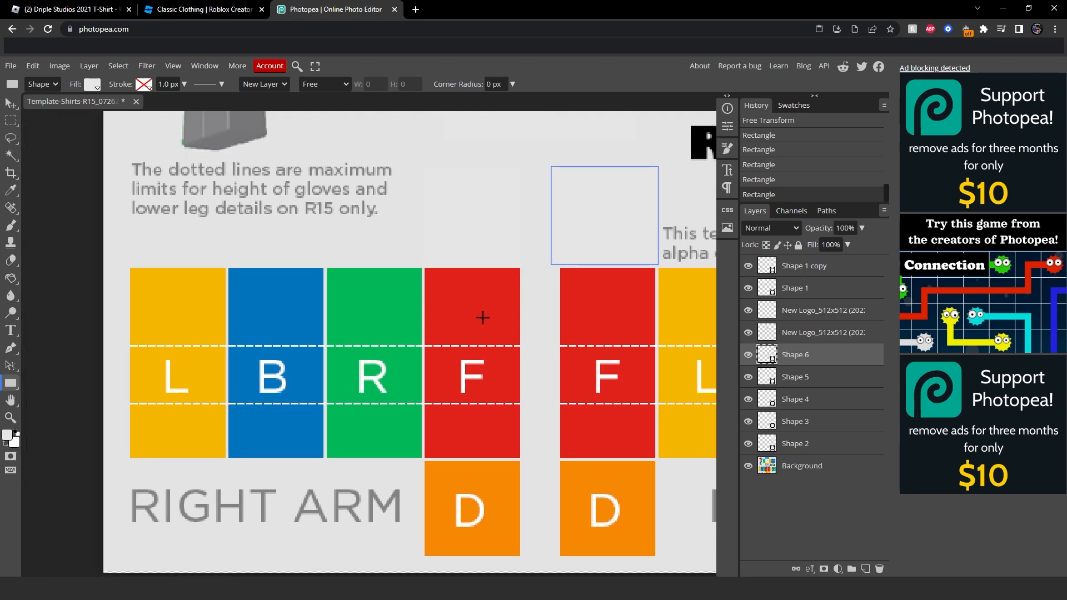
{"action": "key", "text": "ctrl+z"}
{"action": "key", "text": "ctrl+z"}
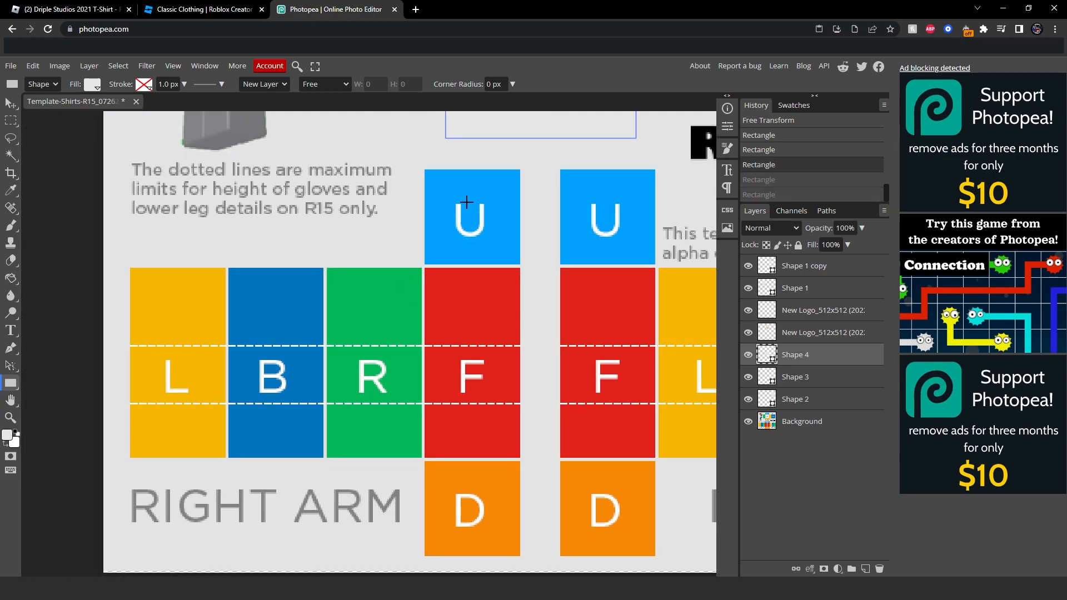
Step: Cover the U and D faces of both arms with a light grey square and its duplicates
{"action": "left_click_drag", "start_coordinate": [424, 170], "coordinate": [506, 236]}
{"action": "key", "text": "ctrl+z"}
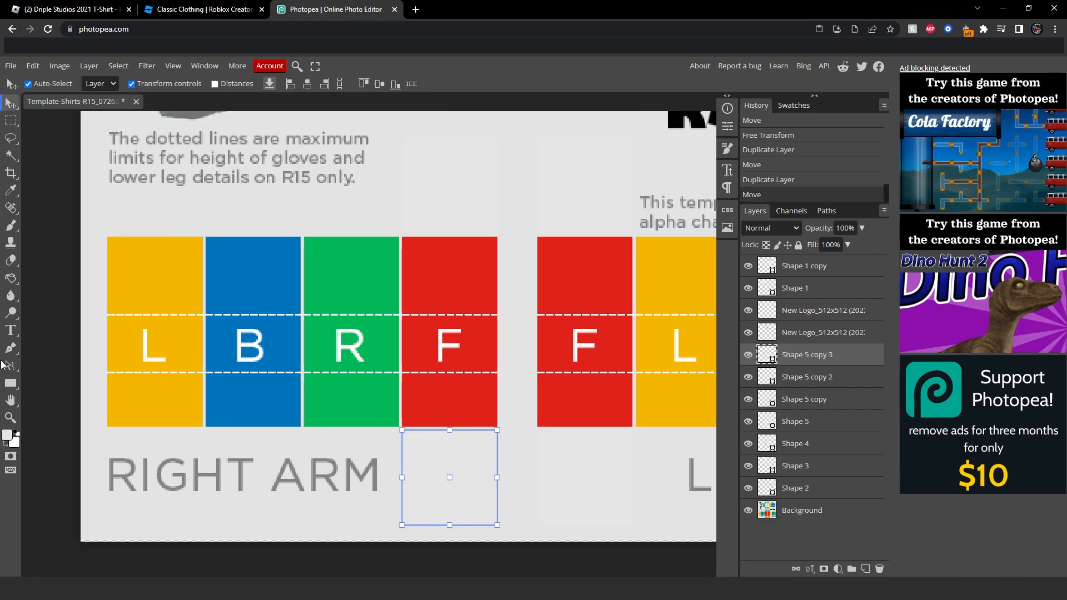
Step: Cover both arms' side faces above the upper dotted line with light grey rectangles, checking the sleeve length on the Roblox T-Shirt page
{"action": "left_click", "coordinate": [11, 383]}
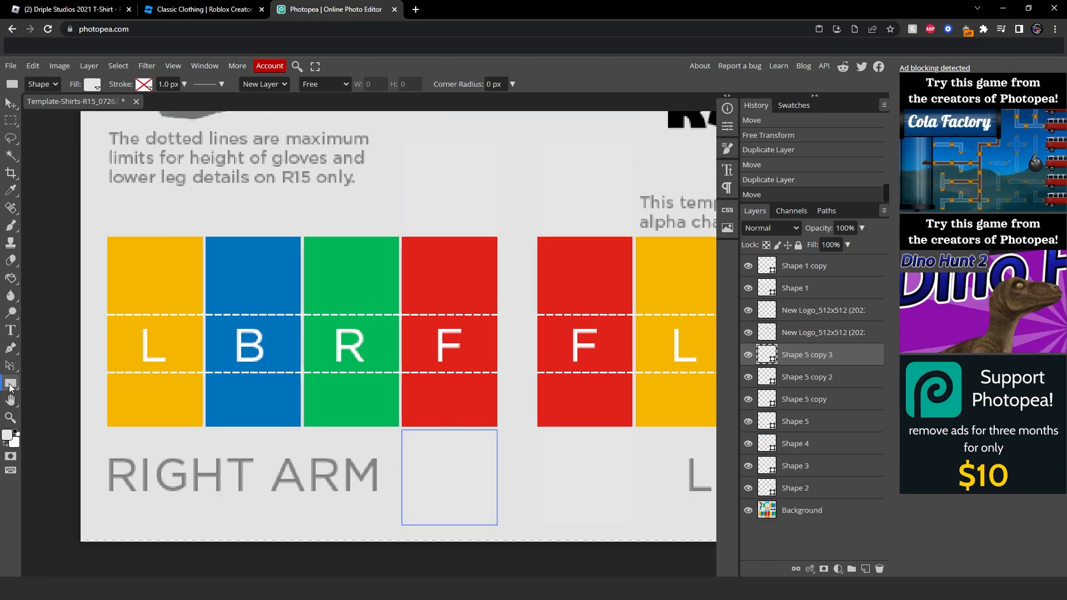
{"action": "left_click_drag", "start_coordinate": [335, 314], "coordinate": [305, 356]}
{"action": "left_click_drag", "start_coordinate": [77, 278], "coordinate": [495, 367]}
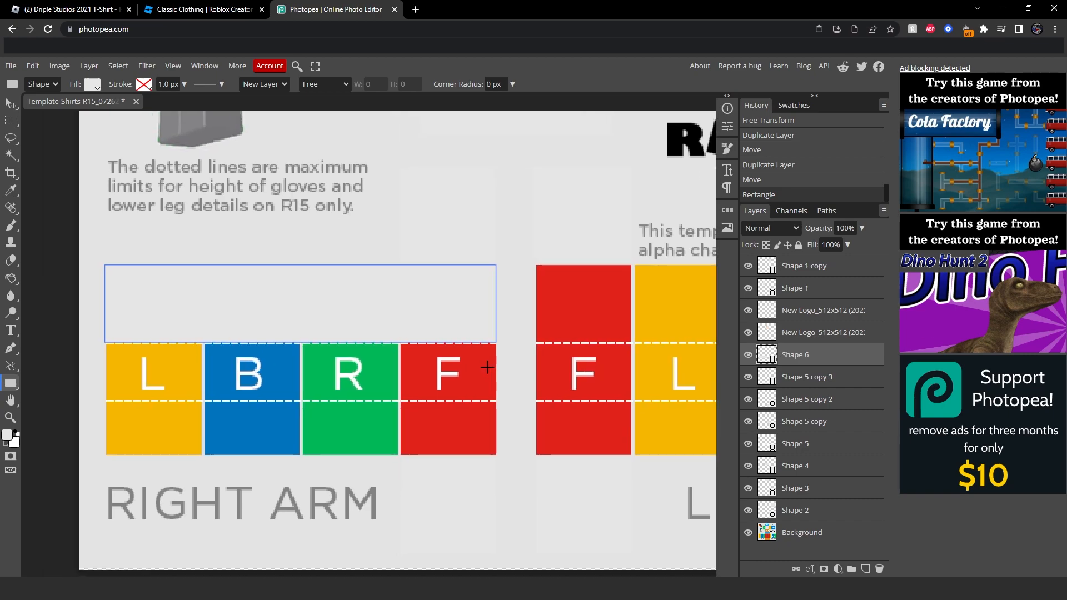
{"action": "key", "text": "ctrl+z"}
{"action": "left_click_drag", "start_coordinate": [196, 347], "coordinate": [166, 341]}
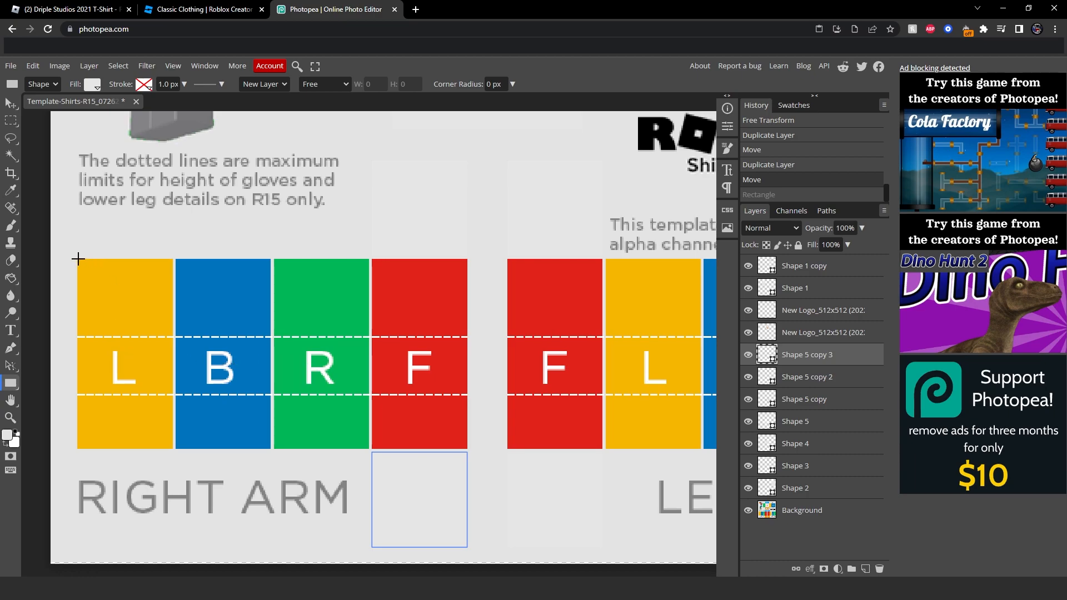
{"action": "left_click", "coordinate": [83, 9]}
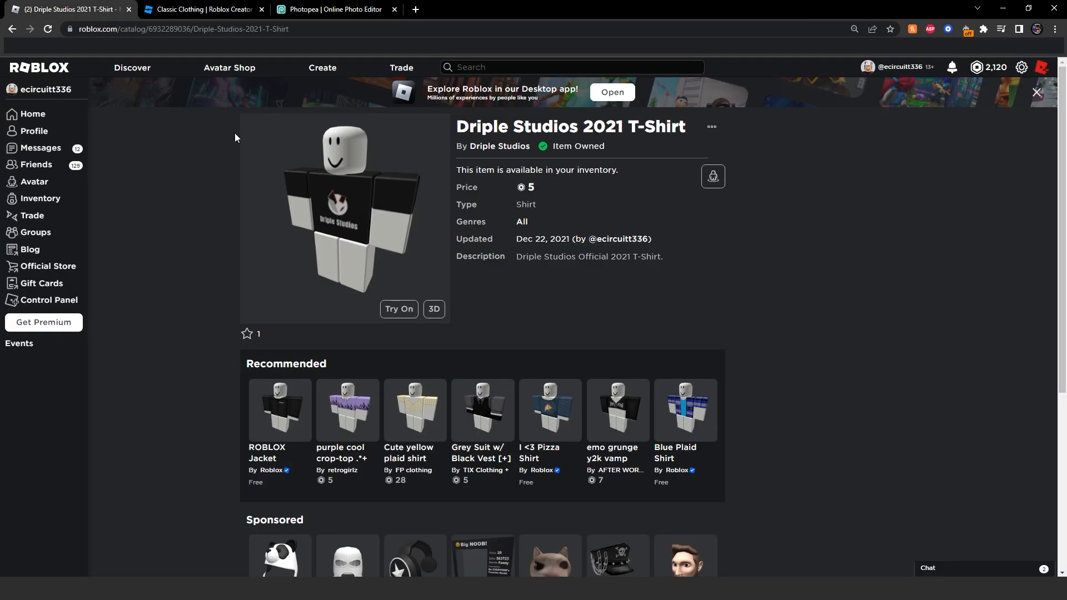
{"action": "left_click", "coordinate": [326, 10]}
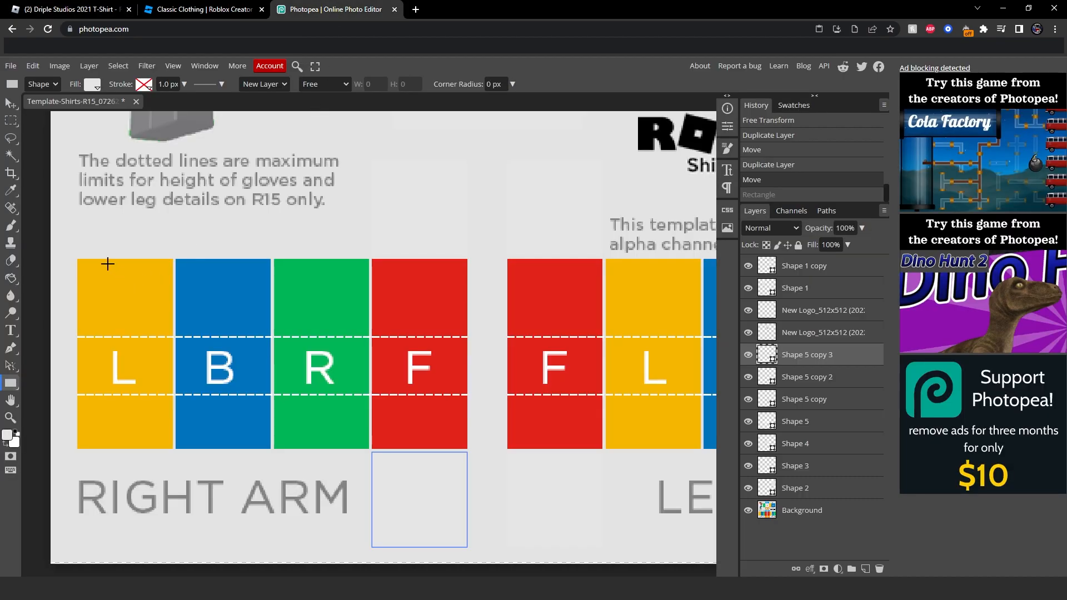
{"action": "left_click_drag", "start_coordinate": [78, 258], "coordinate": [178, 303]}
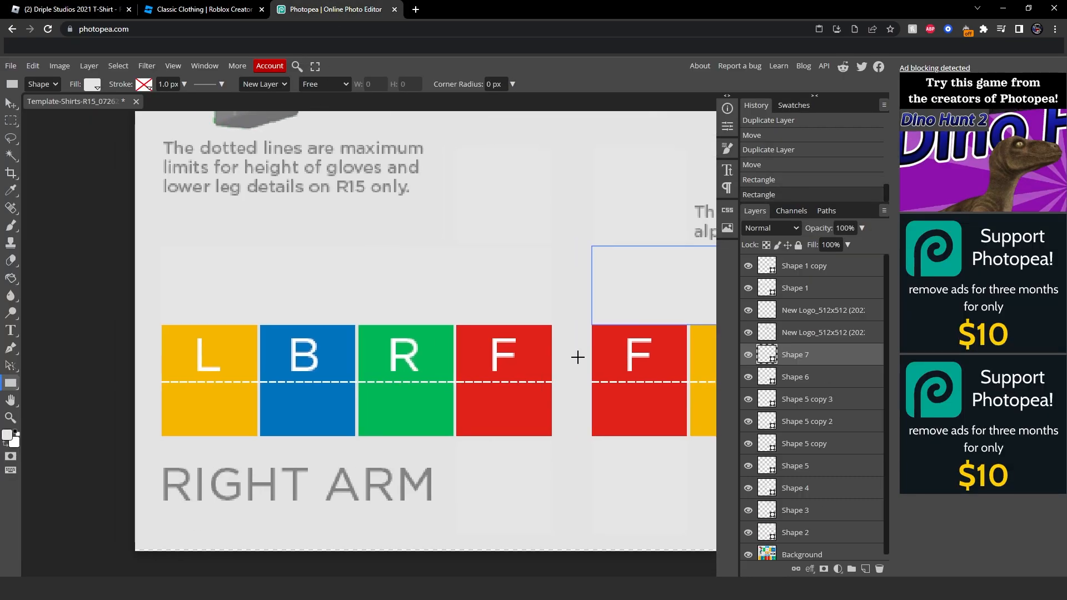
Step: Erase the remaining coloured lower parts of both arms' side faces on the Background layer
{"action": "middle_click_drag", "start_coordinate": [206, 316], "coordinate": [258, 300]}
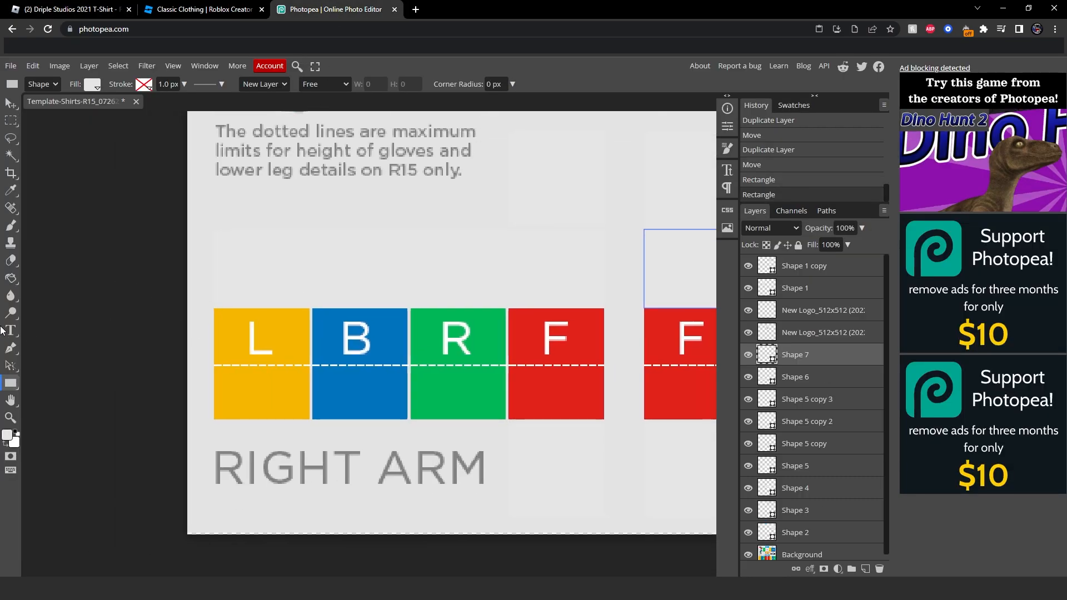
{"action": "left_click", "coordinate": [11, 295]}
{"action": "left_click", "coordinate": [11, 225]}
{"action": "left_click", "coordinate": [10, 260]}
{"action": "left_click", "coordinate": [206, 389]}
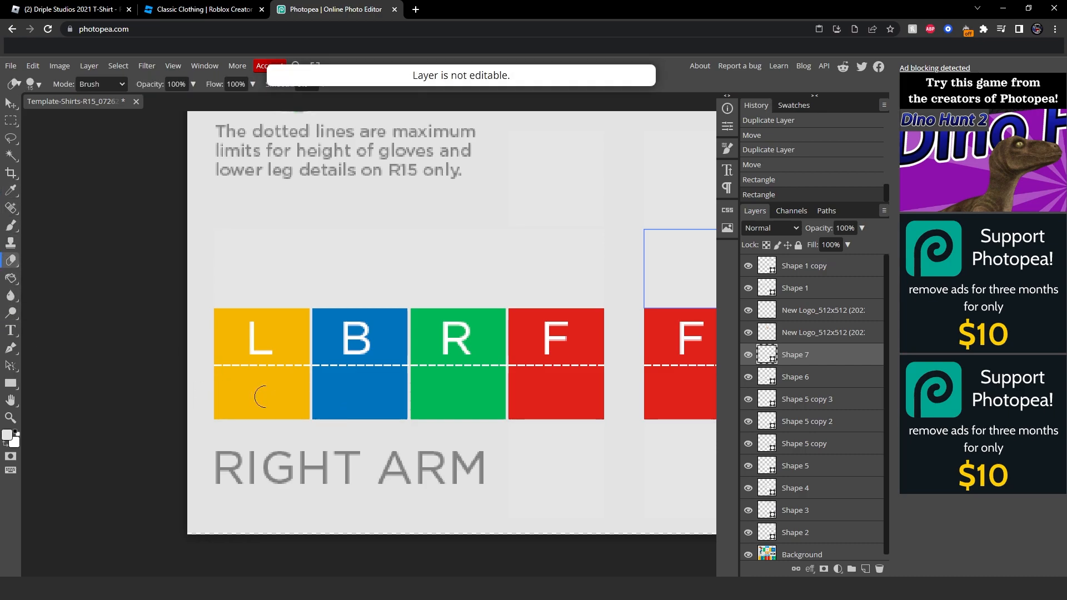
{"action": "left_click", "coordinate": [802, 554]}
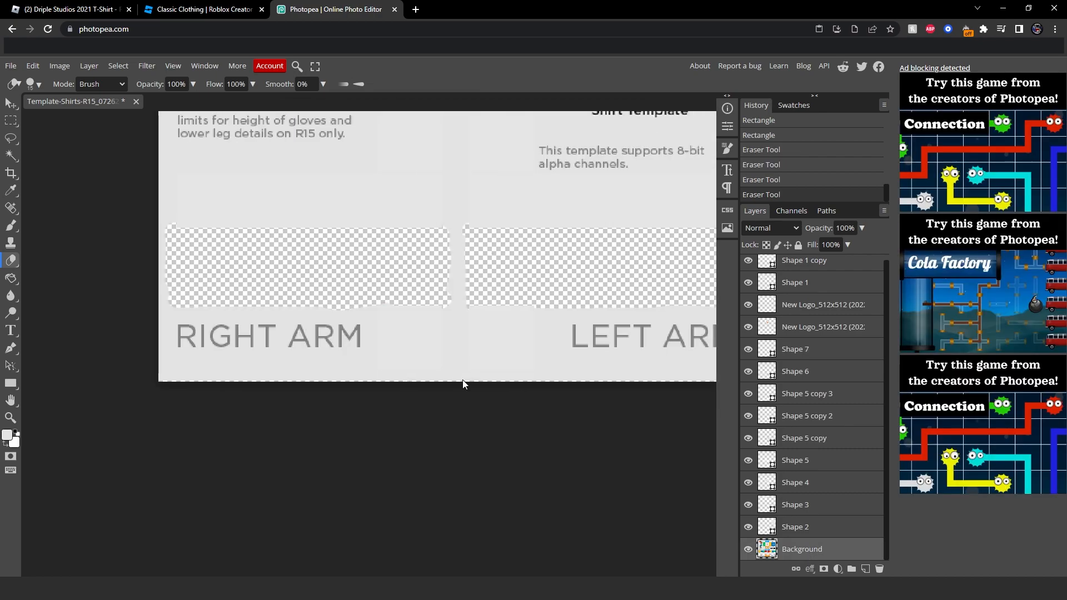
Step: Delete the two light grey squares covering the D faces of the left and right arms
{"action": "scroll", "coordinate": [464, 384], "scroll_direction": "up", "scroll_amount": 2}
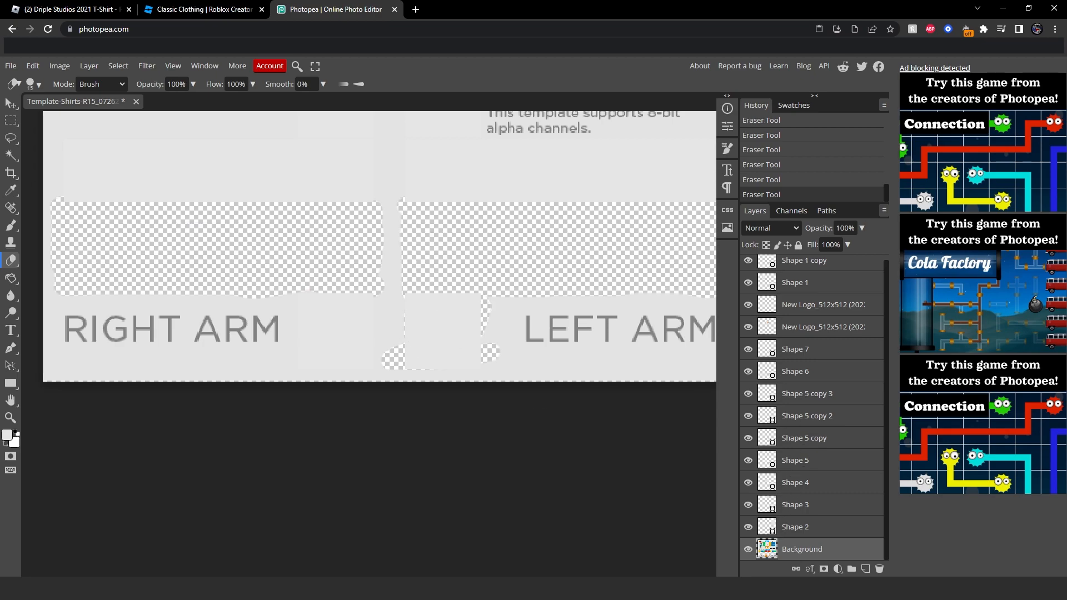
{"action": "left_click", "coordinate": [10, 104]}
{"action": "left_click", "coordinate": [469, 302]}
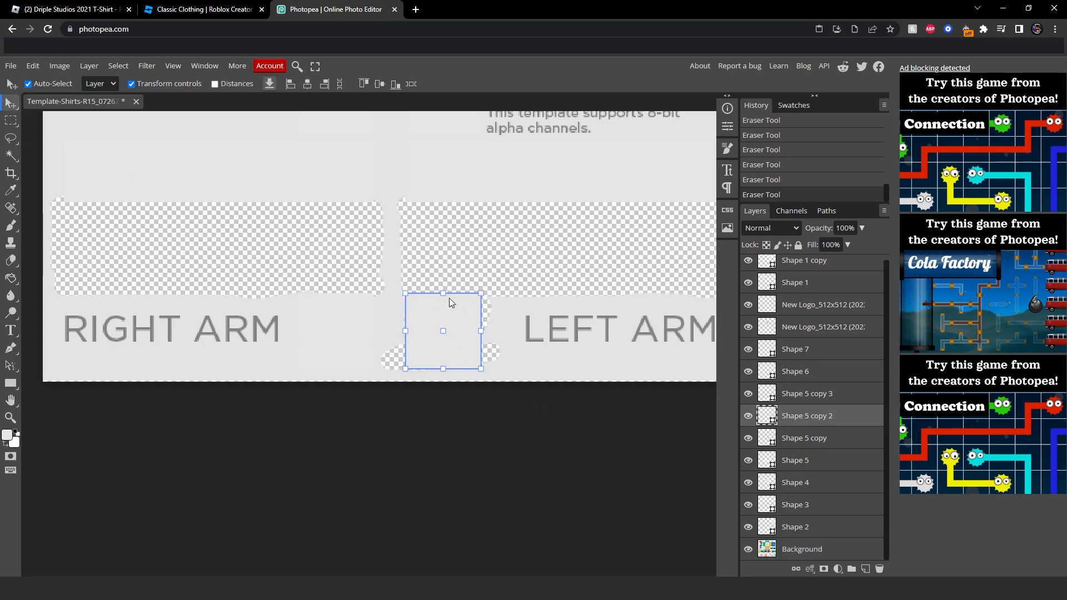
{"action": "key", "text": "Delete"}
{"action": "left_click", "coordinate": [340, 320]}
{"action": "key", "text": "Delete"}
Step: Erase the orange D faces of both arms on the Background layer with the Eraser tool
{"action": "left_click", "coordinate": [11, 348]}
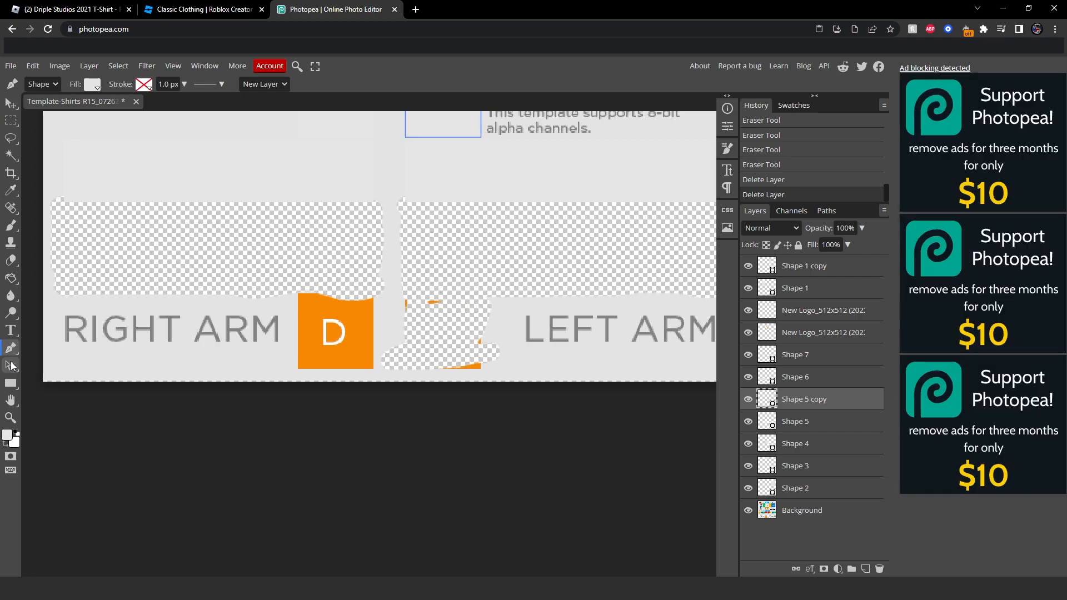
{"action": "left_click", "coordinate": [11, 386]}
{"action": "left_click", "coordinate": [10, 278]}
{"action": "left_click", "coordinate": [10, 260]}
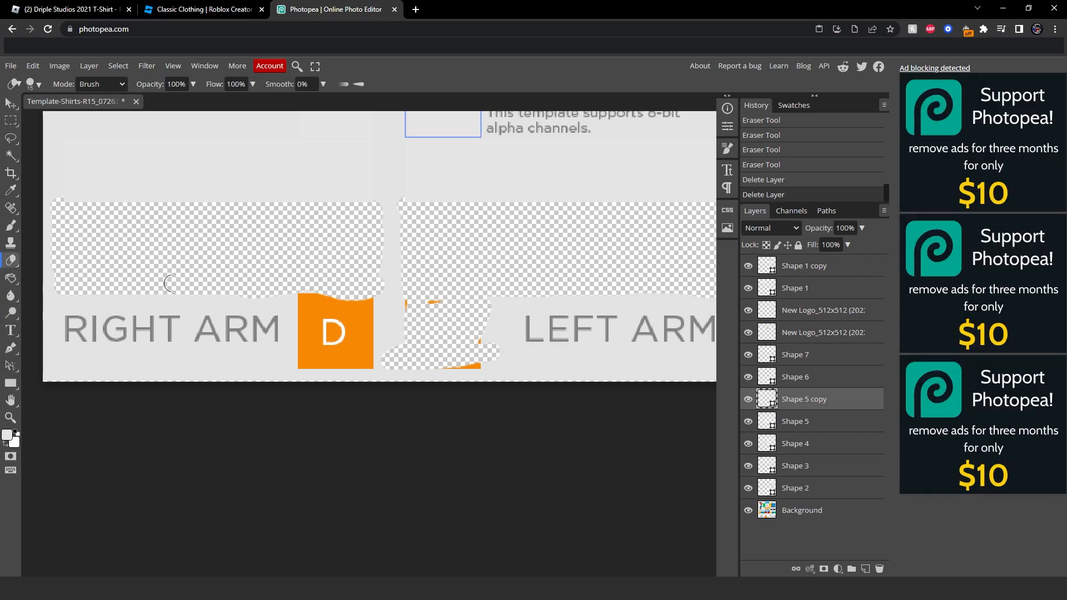
{"action": "left_click", "coordinate": [297, 302]}
{"action": "left_click", "coordinate": [811, 515]}
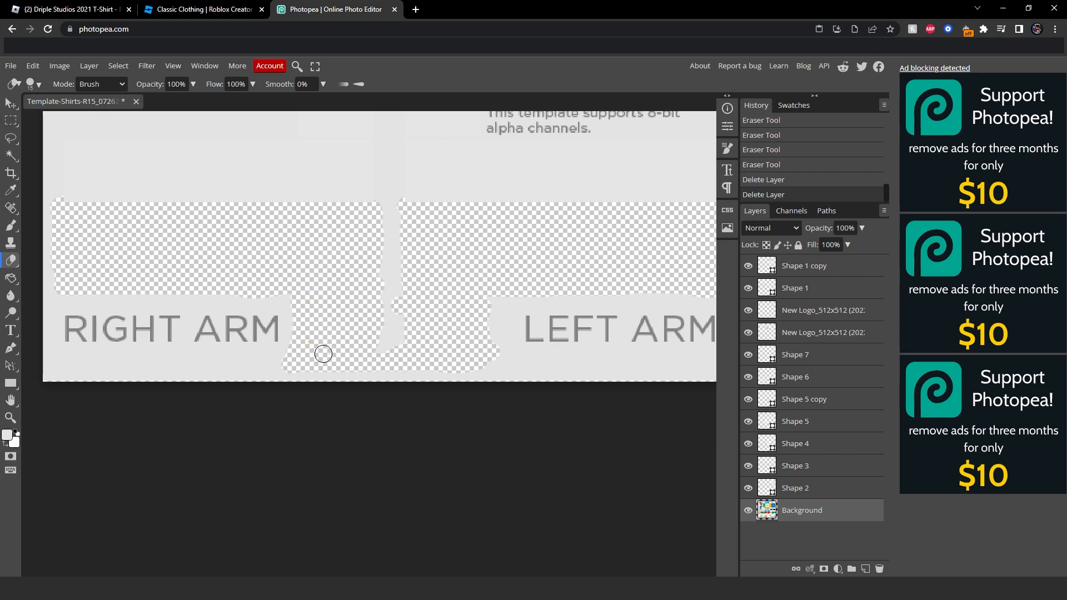
{"action": "left_click", "coordinate": [400, 324]}
{"action": "key", "text": "alt+space"}
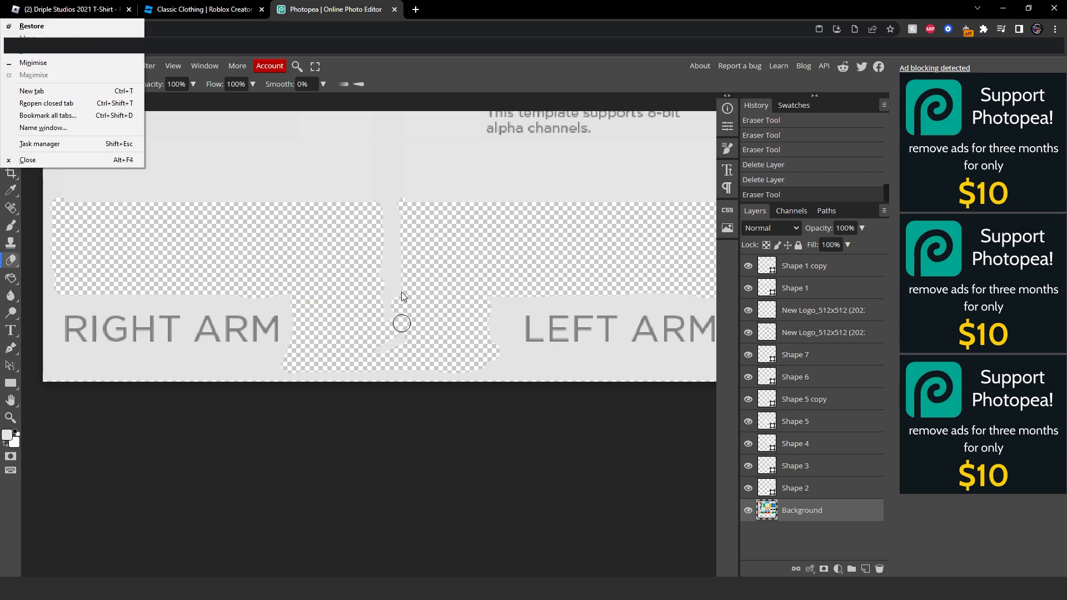
{"action": "scroll", "coordinate": [403, 320], "scroll_direction": "up", "scroll_amount": 1, "text": "alt"}
{"action": "key", "text": "Escape"}
{"action": "scroll", "coordinate": [411, 217], "scroll_direction": "down", "scroll_amount": 5, "text": "alt"}
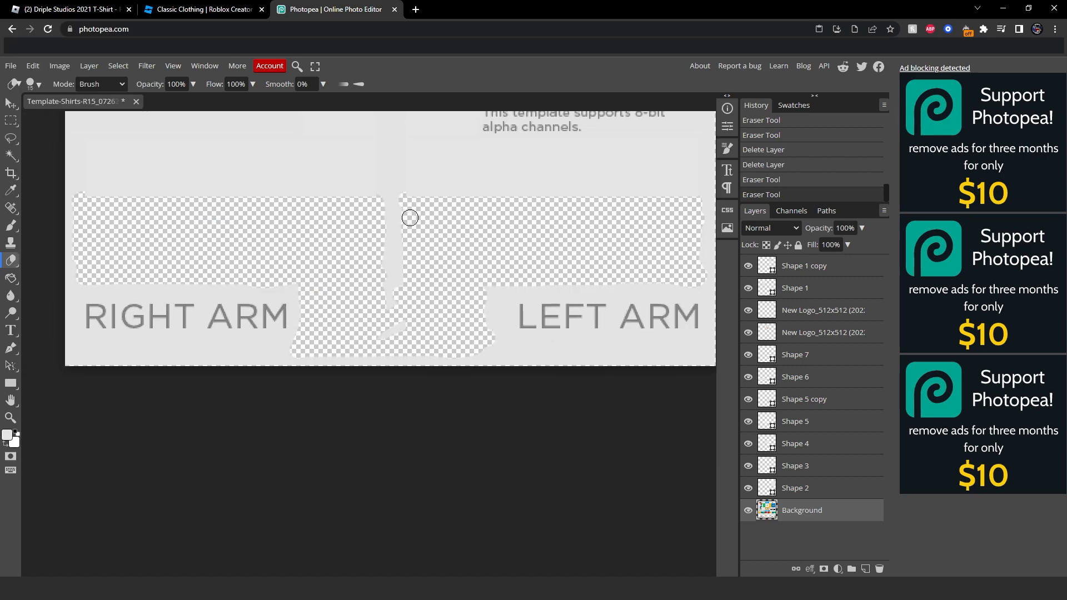
{"action": "scroll", "coordinate": [443, 298], "scroll_direction": "up", "scroll_amount": 2}
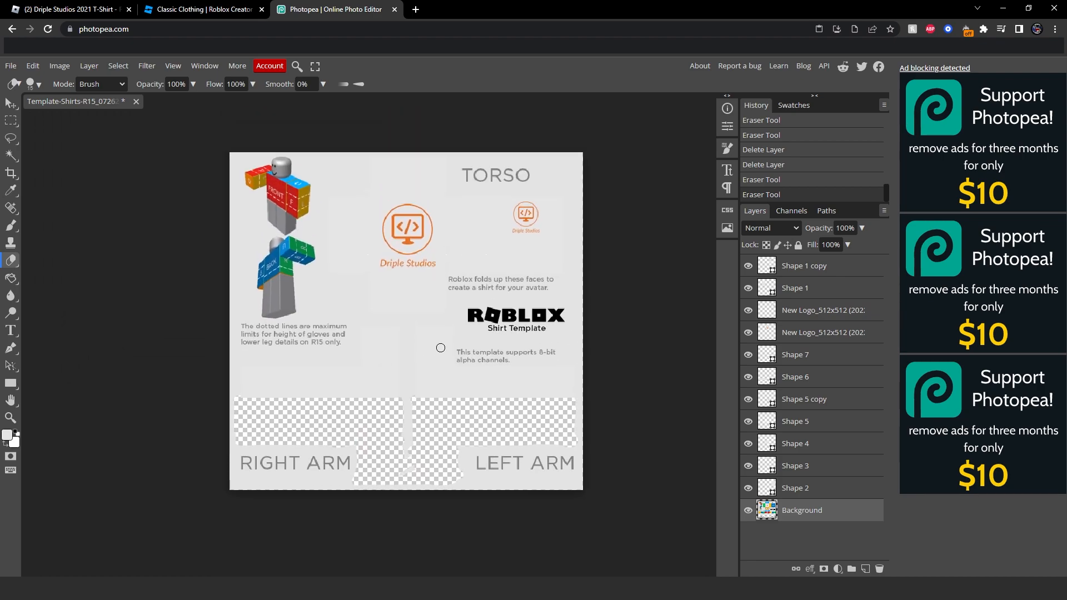
Step: Undo the image flattening and add a new blank layer beneath the Background layer
{"action": "key", "text": "ctrl+z"}
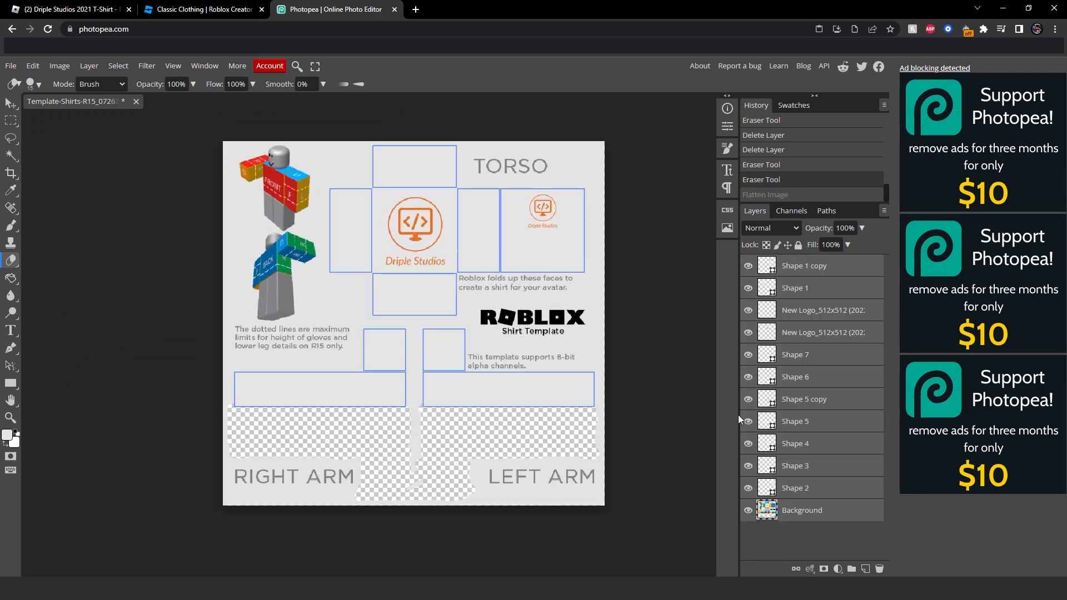
{"action": "left_click", "coordinate": [865, 567]}
{"action": "left_click_drag", "start_coordinate": [786, 267], "coordinate": [794, 514]}
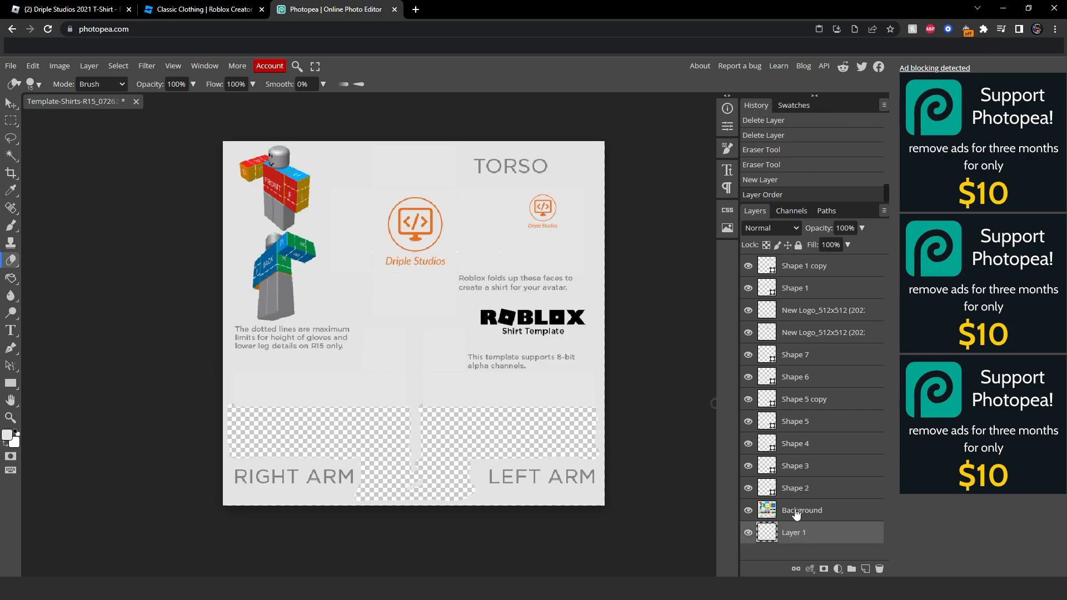
Step: Merge all layers from Background up to Shape 1 copy into one layer and delete the blank Layer 1
{"action": "left_click", "coordinate": [794, 512]}
{"action": "left_click", "coordinate": [789, 265], "text": "shift"}
{"action": "right_click", "coordinate": [789, 268]}
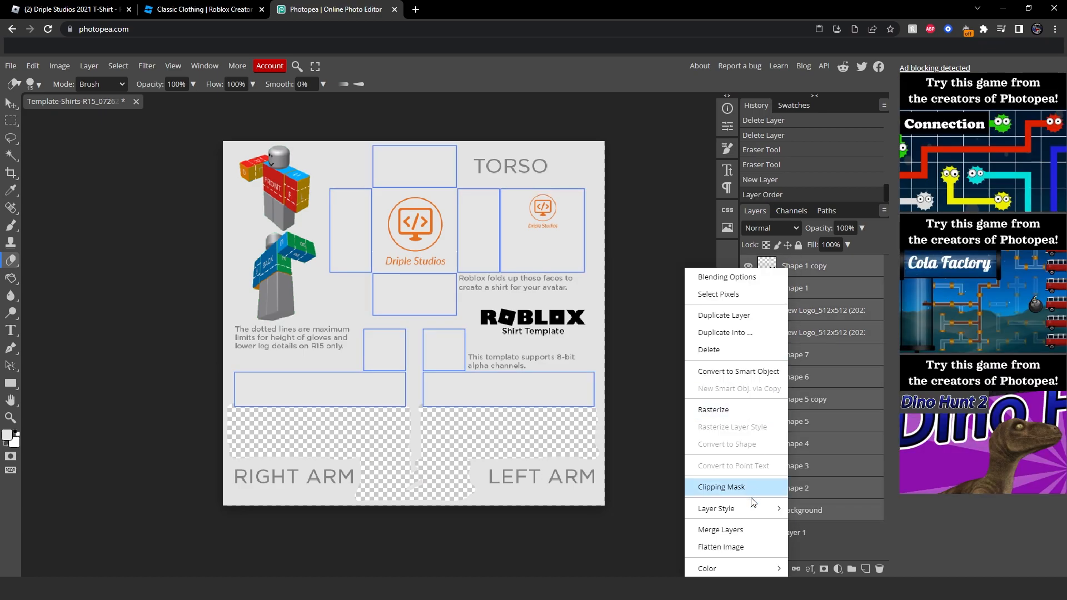
{"action": "left_click", "coordinate": [737, 547]}
{"action": "key", "text": "ctrl+z"}
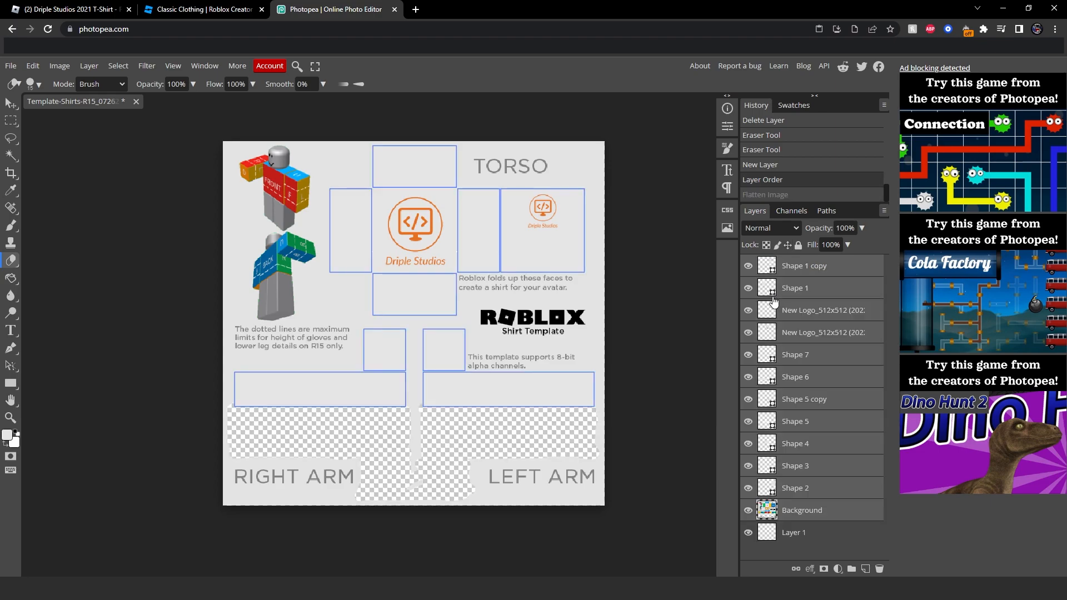
{"action": "right_click", "coordinate": [781, 266]}
{"action": "left_click", "coordinate": [825, 530]}
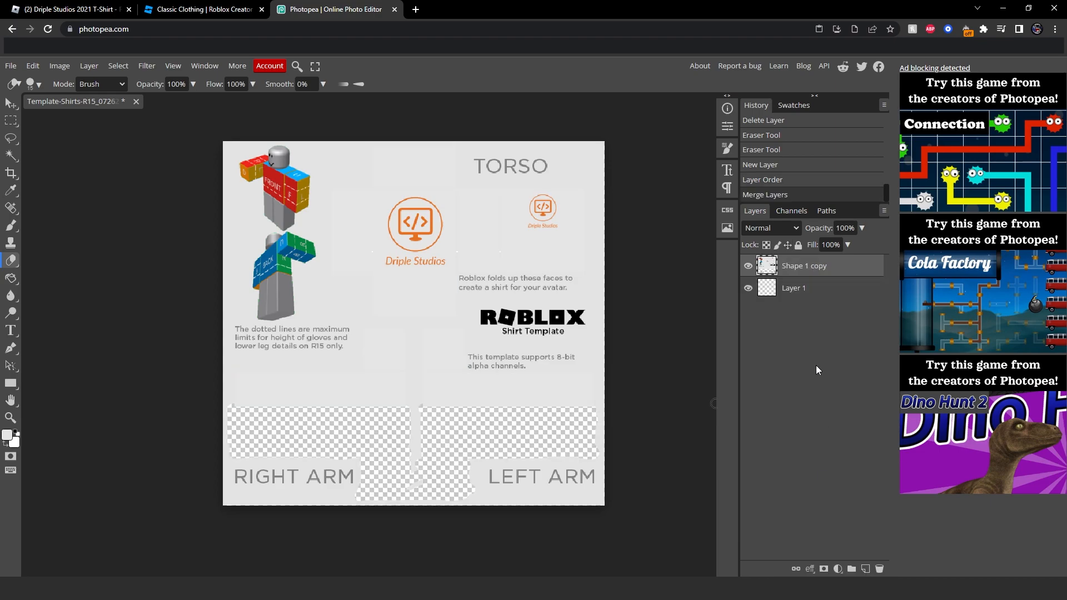
{"action": "left_click", "coordinate": [799, 286]}
{"action": "key", "text": "Delete"}
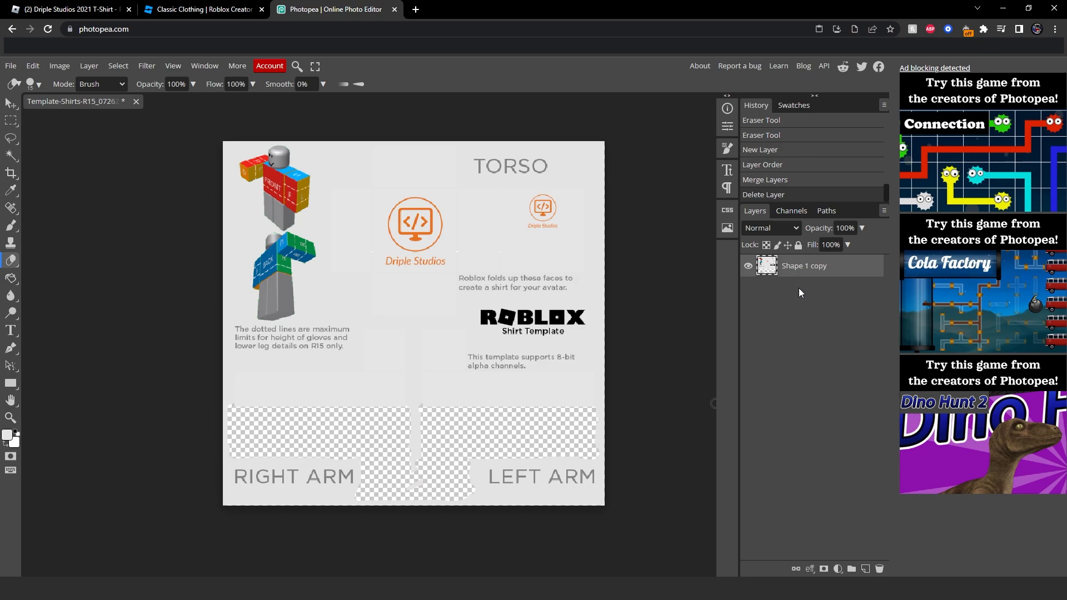
{"action": "scroll", "coordinate": [632, 275], "scroll_direction": "down", "scroll_amount": 1}
{"action": "left_click", "coordinate": [7, 104]}
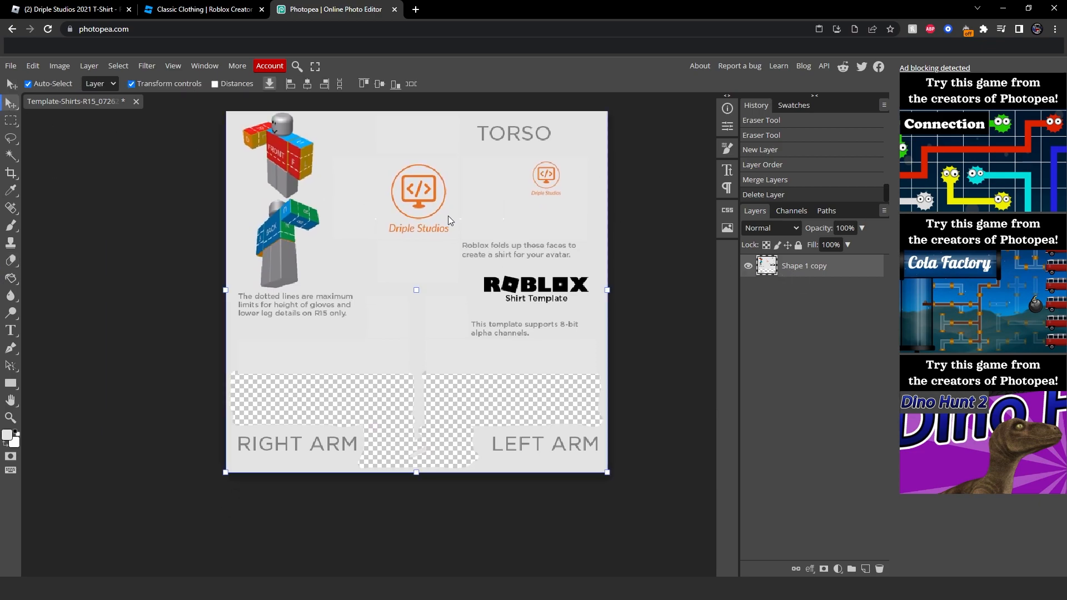
{"action": "left_click_drag", "start_coordinate": [489, 253], "coordinate": [444, 210]}
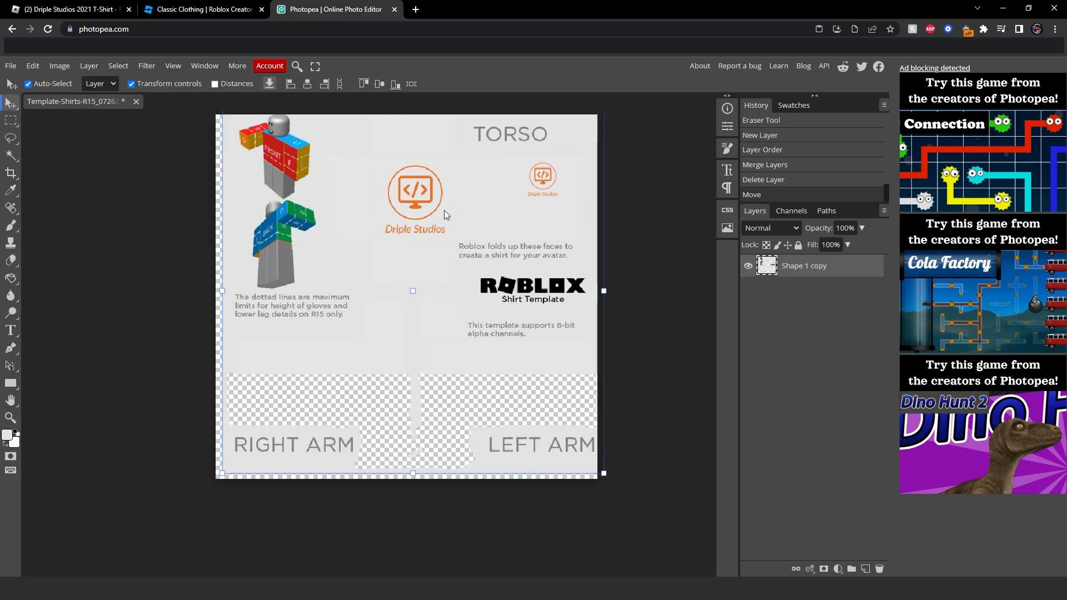
{"action": "scroll", "coordinate": [345, 262], "scroll_direction": "up", "scroll_amount": 1}
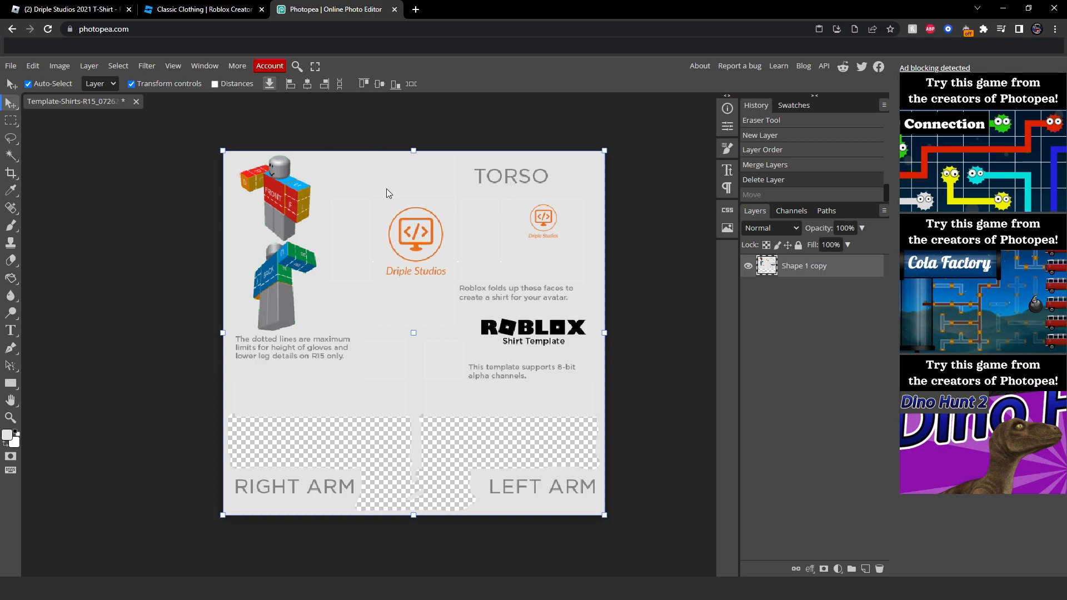
Step: Export the finished shirt template as a PNG image and save it
{"action": "left_click", "coordinate": [3, 64]}
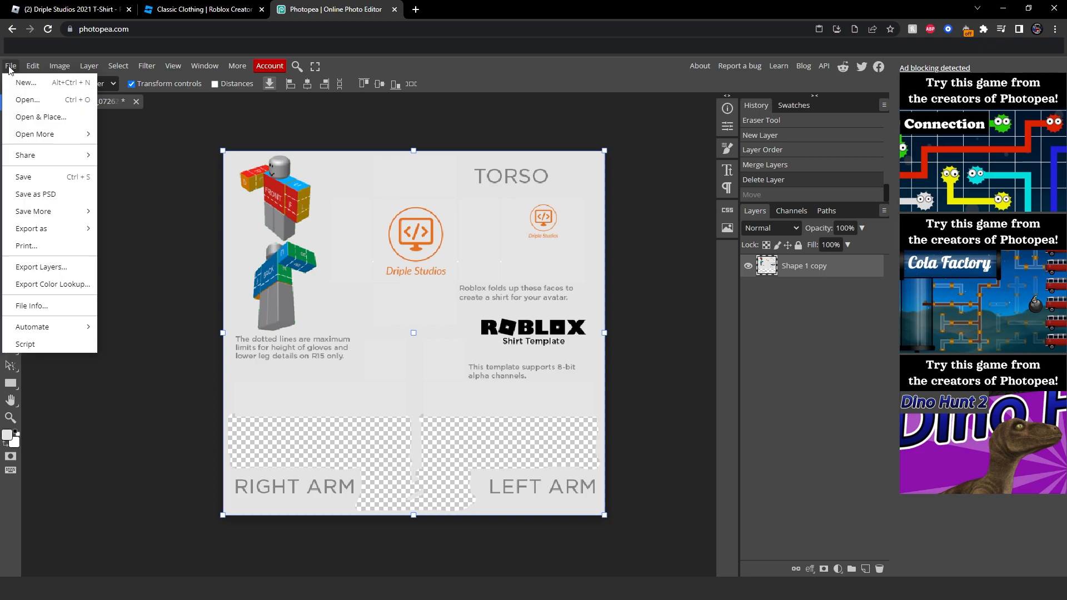
{"action": "mouse_move", "coordinate": [64, 228]}
{"action": "left_click", "coordinate": [129, 230]}
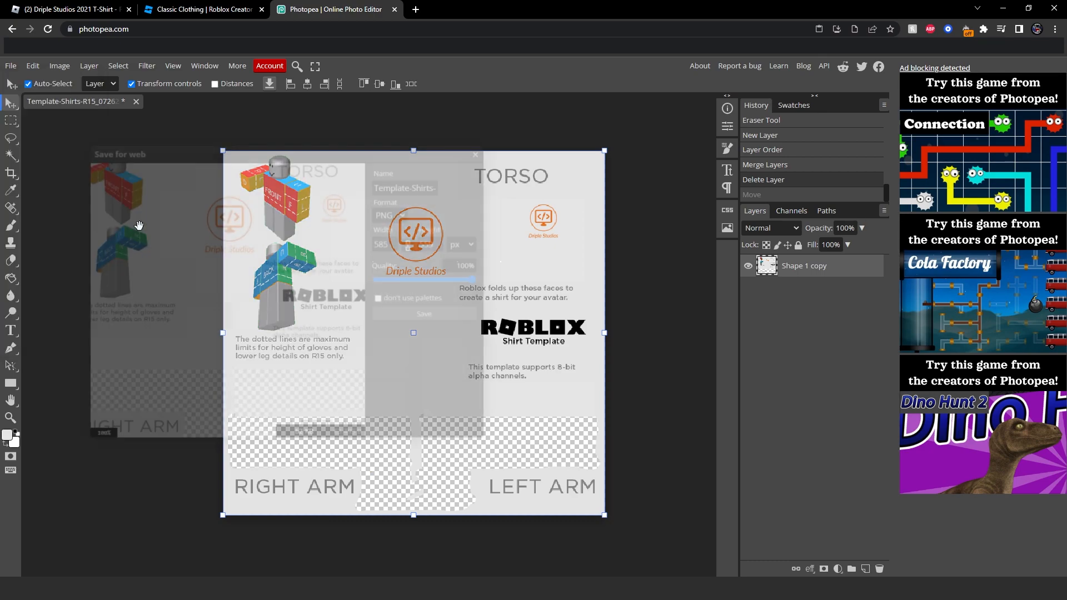
{"action": "left_click", "coordinate": [418, 304]}
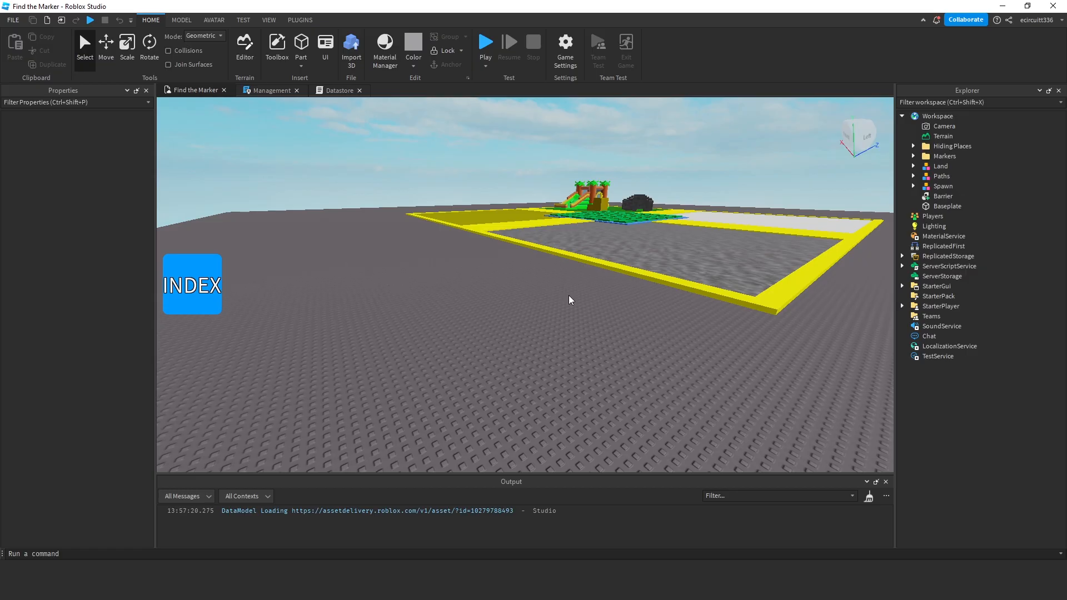
Step: In Roblox Studio, insert an R15 mesh rig into the place using the Rig Builder
{"action": "right_click_drag", "start_coordinate": [554, 287], "coordinate": [555, 257]}
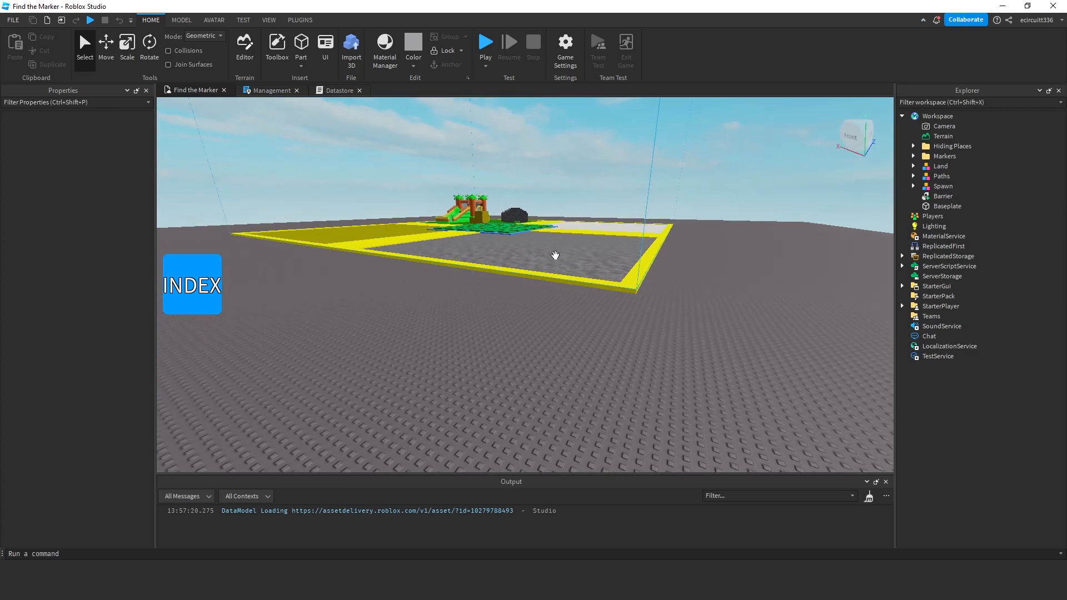
{"action": "left_click", "coordinate": [210, 22]}
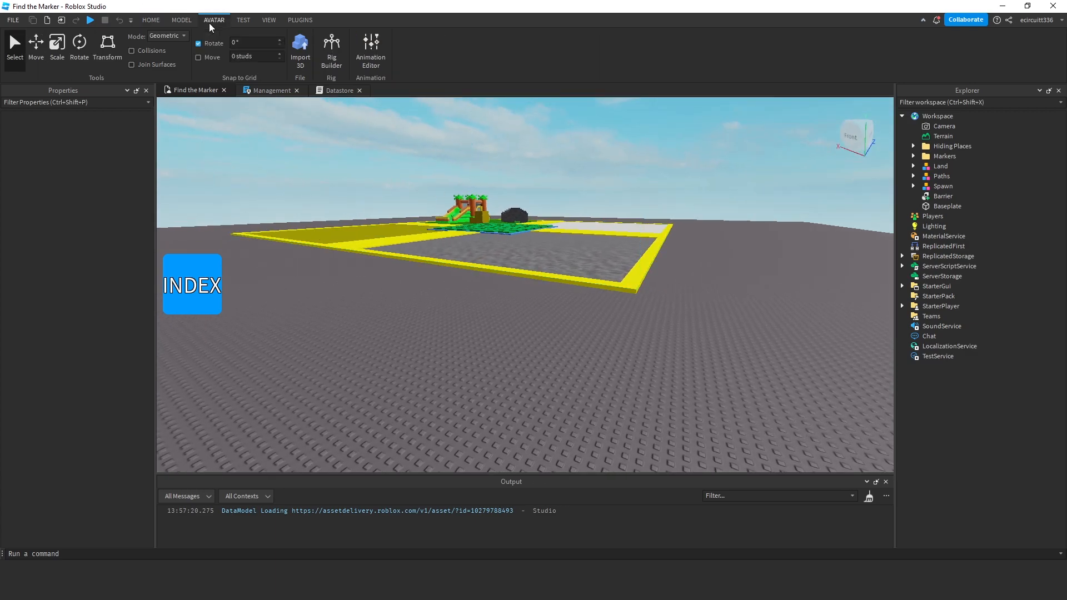
{"action": "right_click_drag", "start_coordinate": [411, 199], "coordinate": [392, 197]}
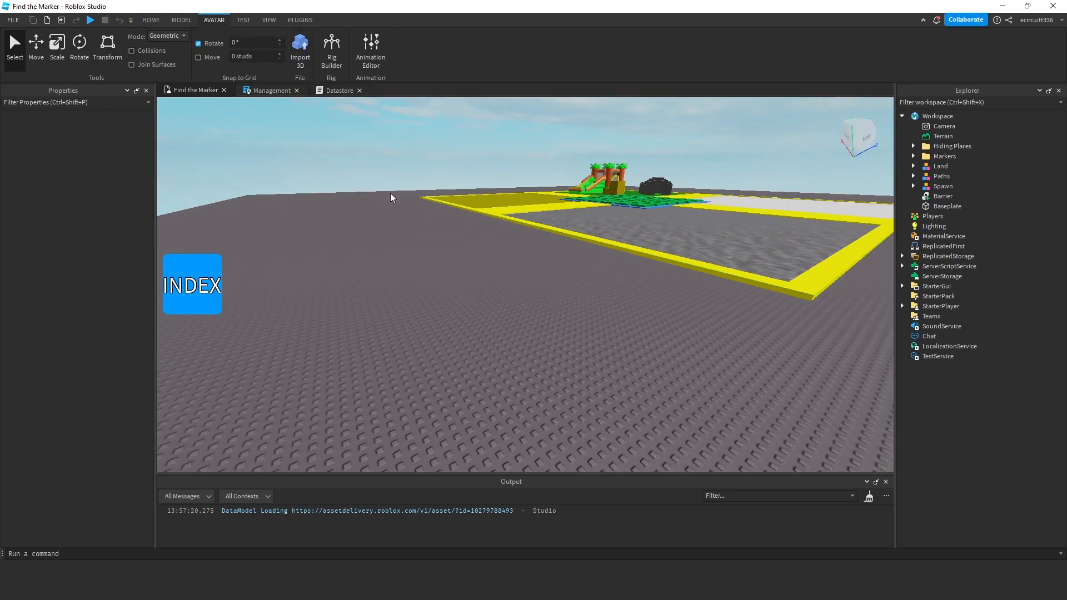
{"action": "left_click", "coordinate": [336, 53]}
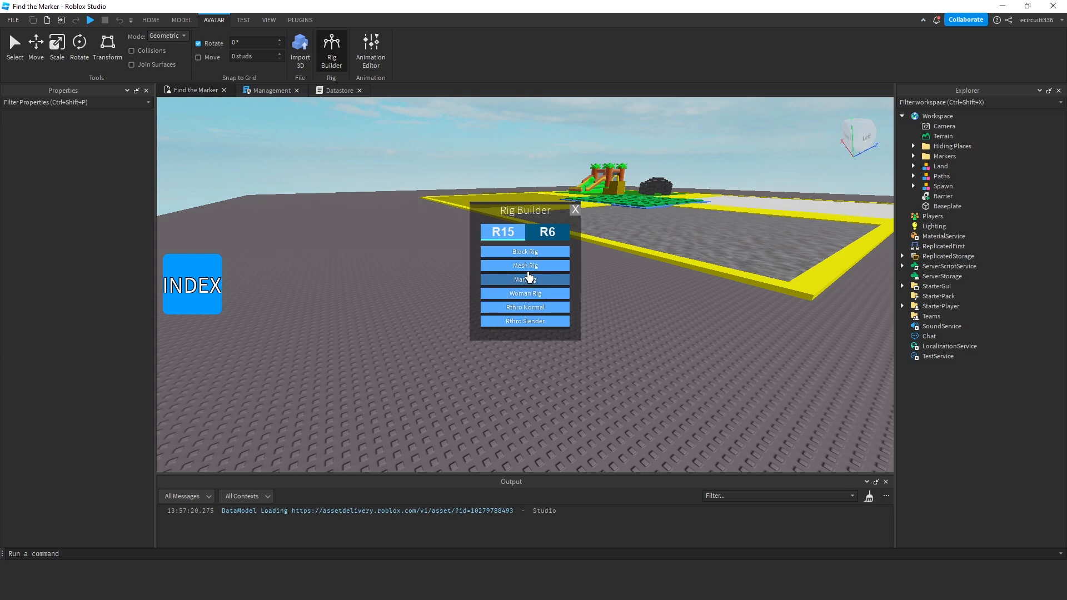
{"action": "left_click", "coordinate": [531, 234]}
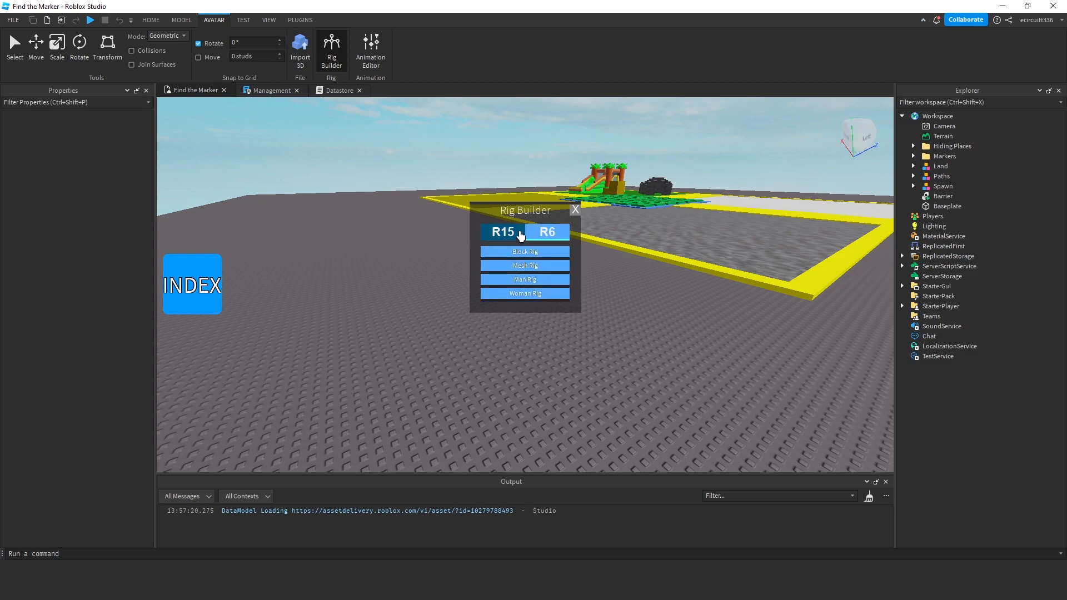
{"action": "left_click", "coordinate": [520, 236]}
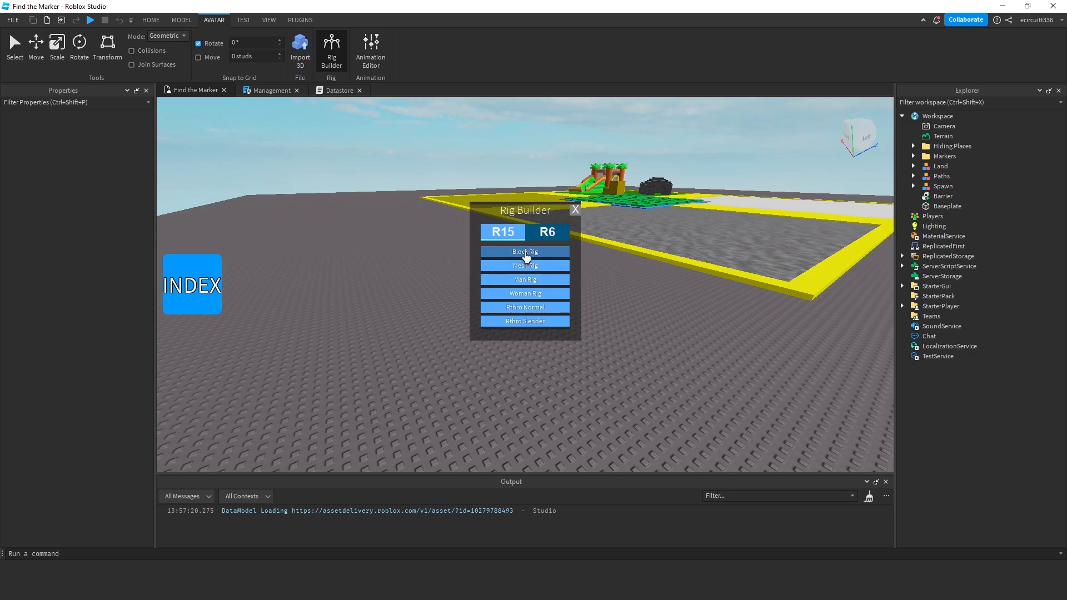
{"action": "left_click", "coordinate": [531, 267]}
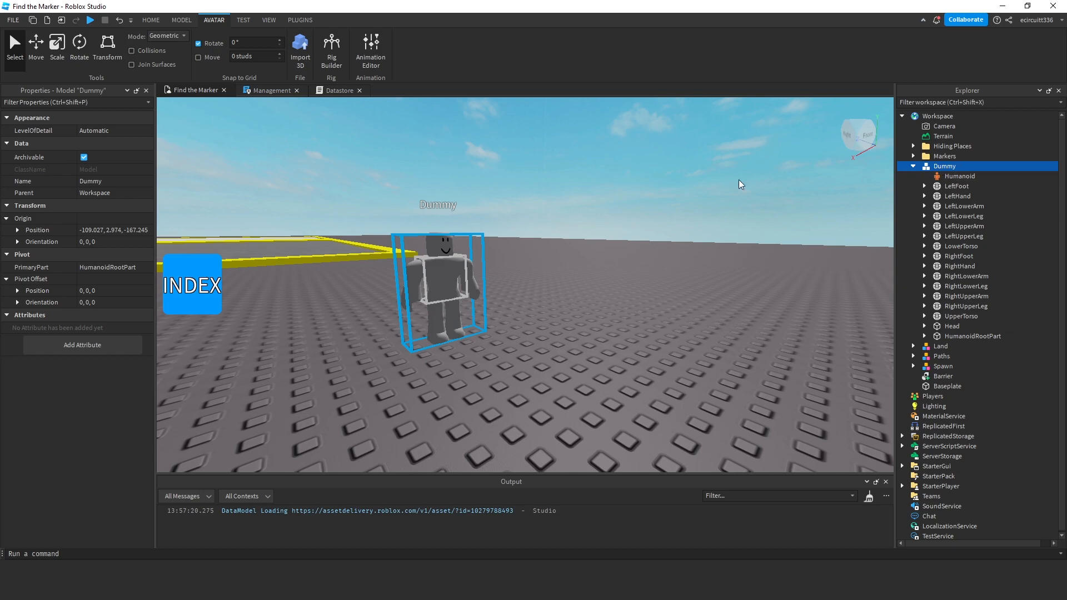
{"action": "left_click", "coordinate": [741, 185]}
{"action": "right_click_drag", "start_coordinate": [741, 185], "coordinate": [566, 221]}
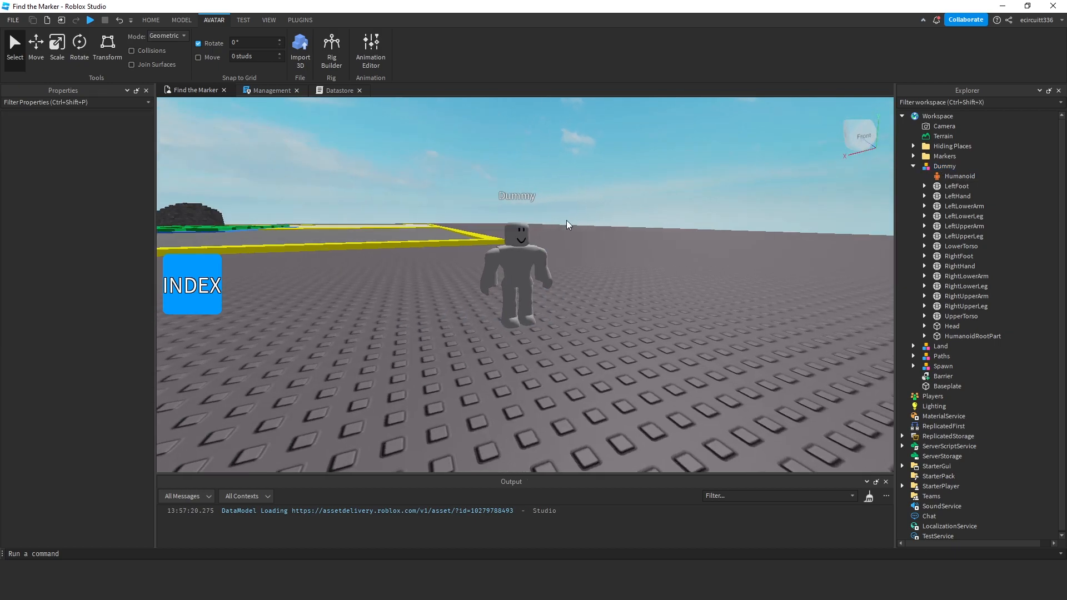
{"action": "left_click", "coordinate": [496, 257]}
{"action": "left_click", "coordinate": [963, 167]}
{"action": "type", "text": "gra"}
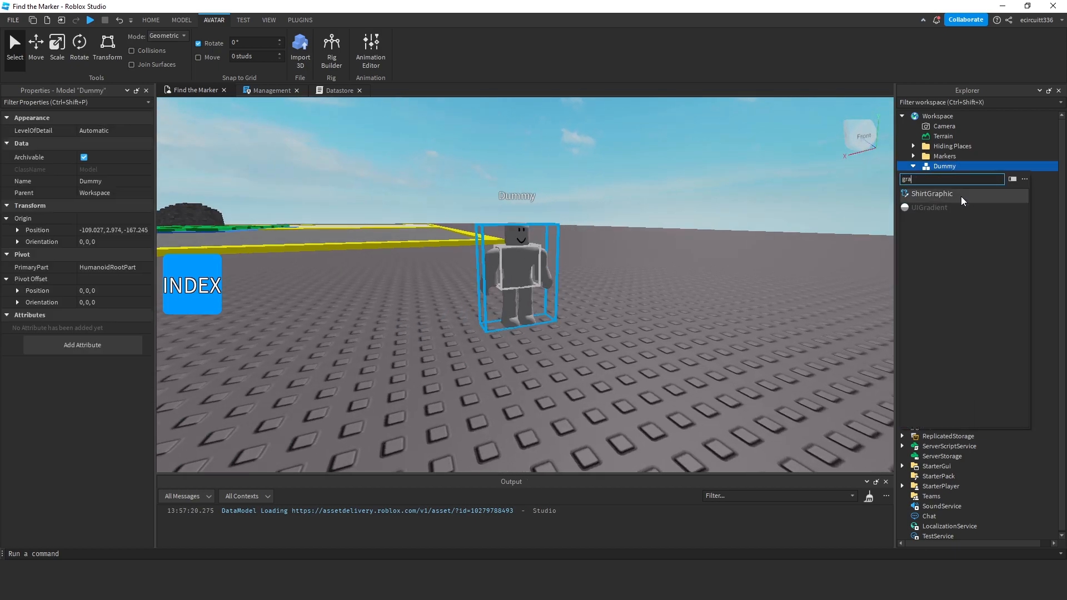
{"action": "left_click", "coordinate": [963, 197]}
{"action": "scroll", "coordinate": [746, 208], "scroll_direction": "up", "scroll_amount": 3}
{"action": "left_click", "coordinate": [944, 168]}
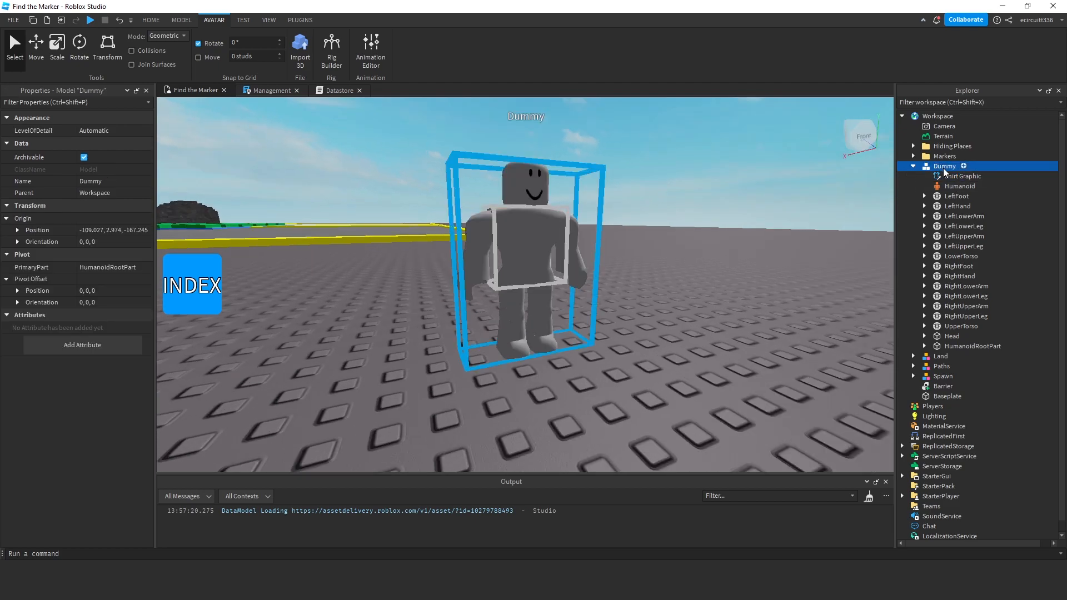
{"action": "left_click", "coordinate": [947, 176]}
{"action": "key", "text": "Delete"}
{"action": "left_click", "coordinate": [964, 167]}
{"action": "type", "text": "pan"}
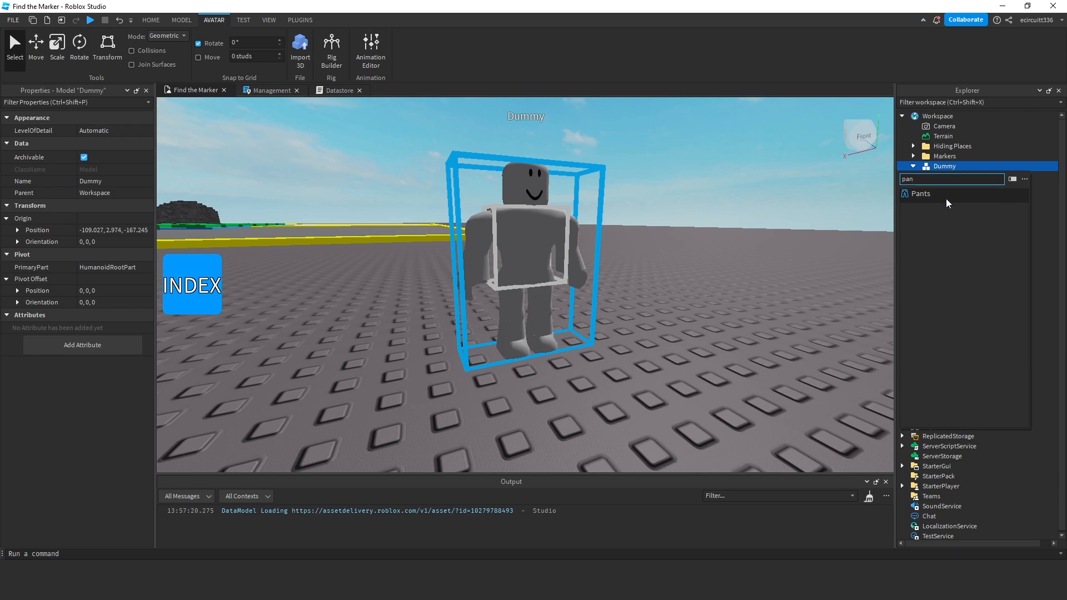
{"action": "left_click", "coordinate": [946, 195]}
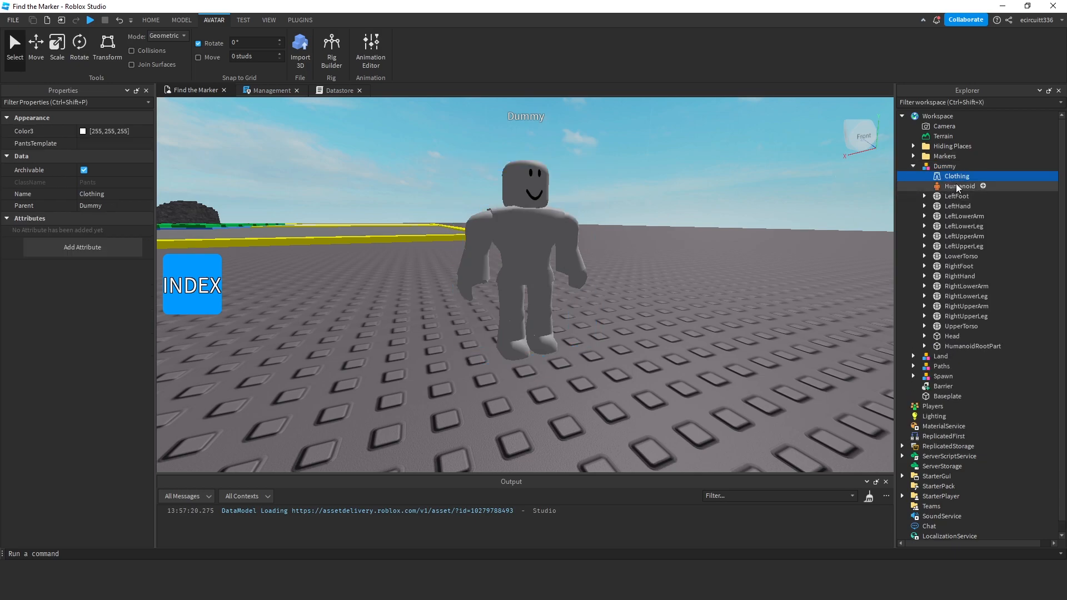
Step: Add a Shirt object to the mesh dummy
{"action": "left_click", "coordinate": [962, 166]}
{"action": "type", "text": "shirt"}
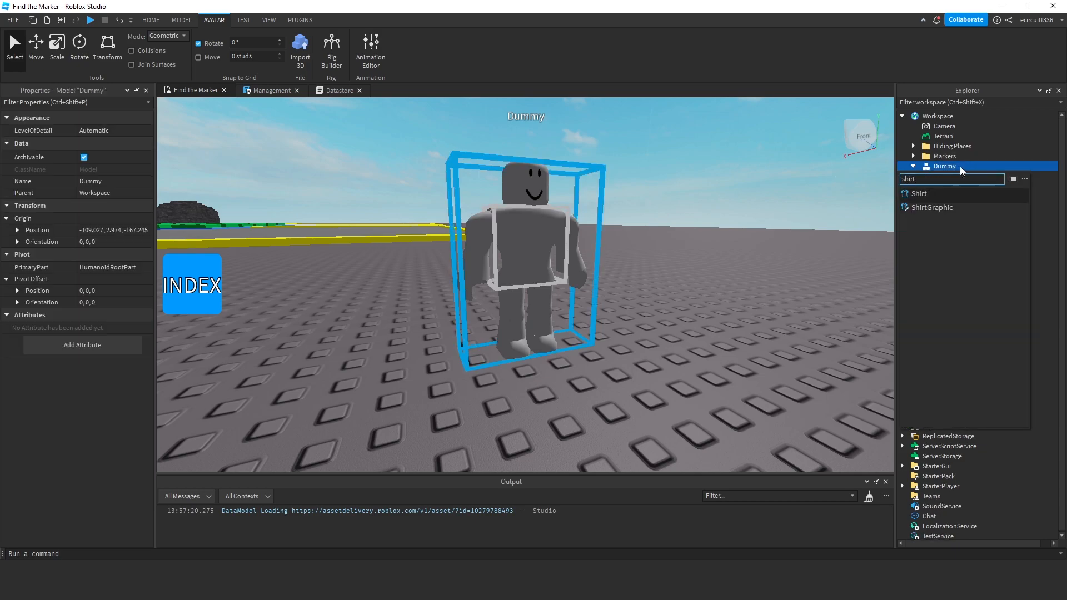
{"action": "left_click", "coordinate": [958, 198]}
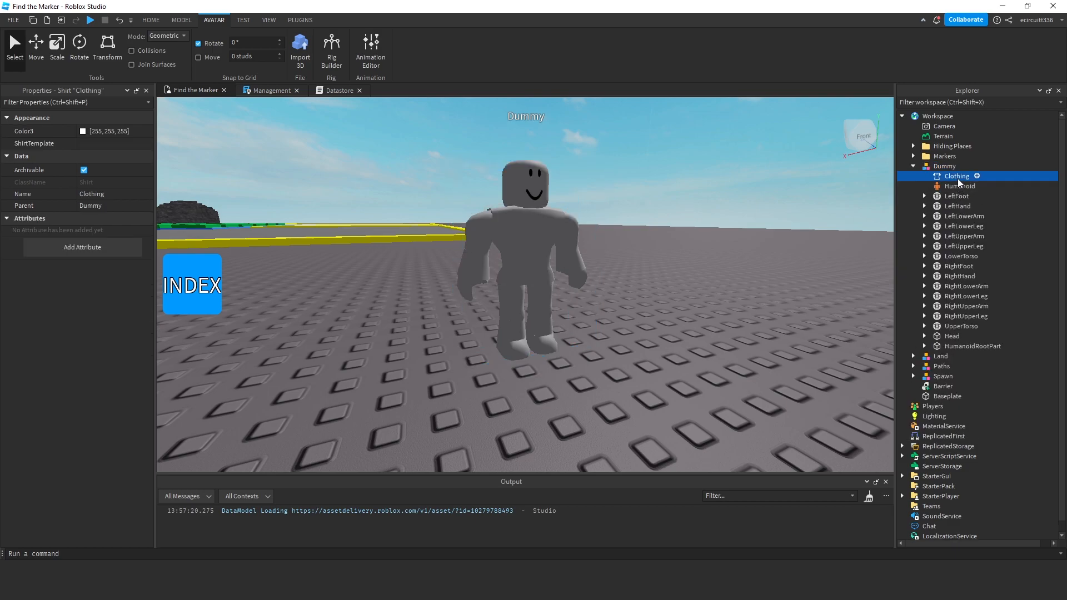
Step: Choose Template-Shirts-R15_07262019 (1).png as a new image for the Shirt's ShirtTemplate and try to create it under its file name
{"action": "left_click", "coordinate": [89, 143]}
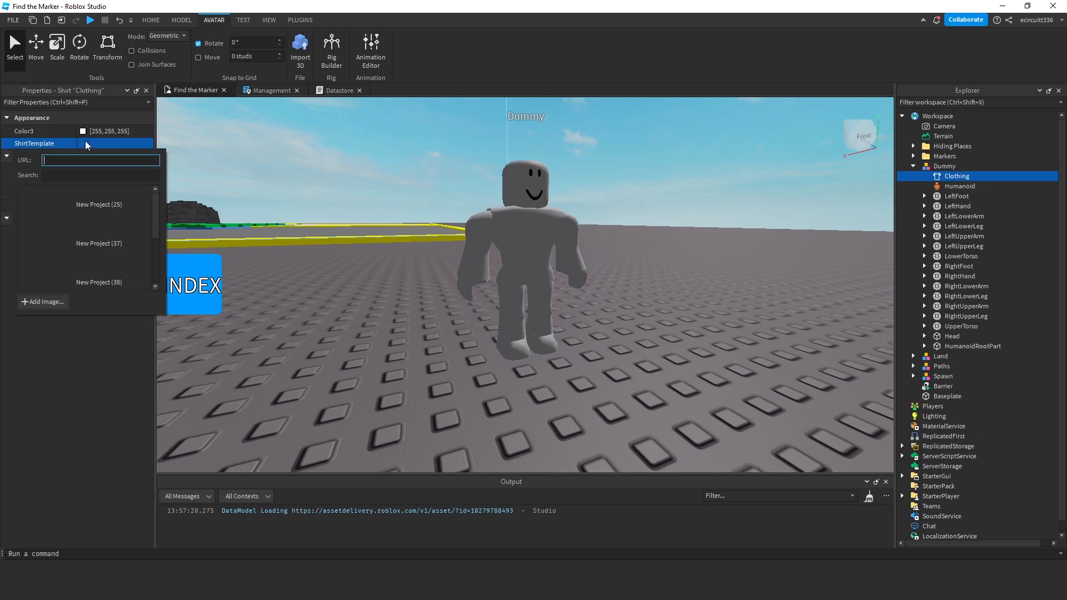
{"action": "left_click", "coordinate": [44, 302]}
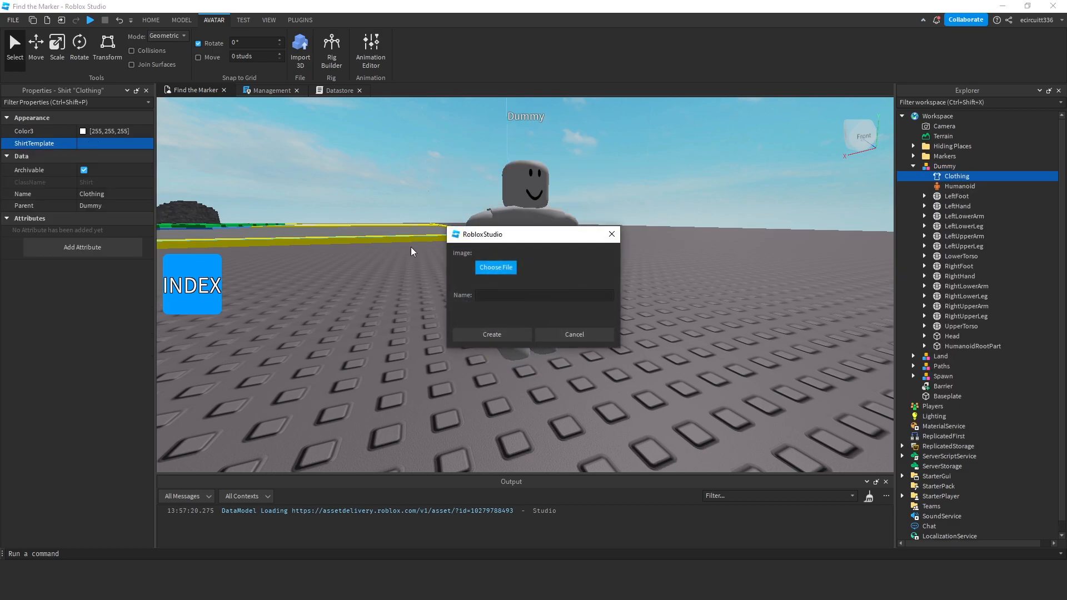
{"action": "left_click", "coordinate": [483, 269]}
{"action": "double_click", "coordinate": [567, 337]}
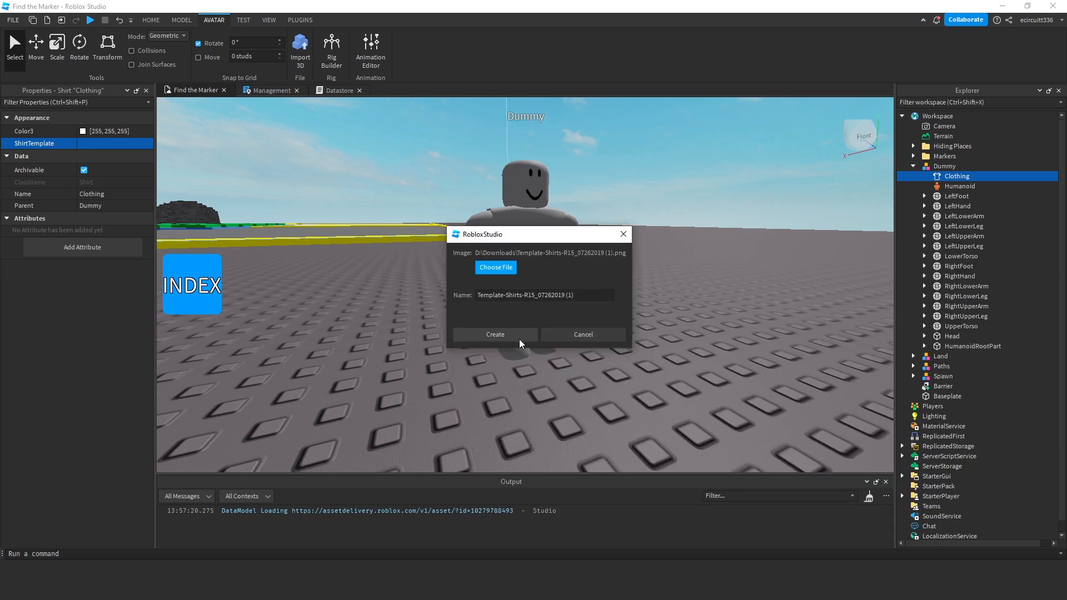
{"action": "left_click", "coordinate": [520, 335]}
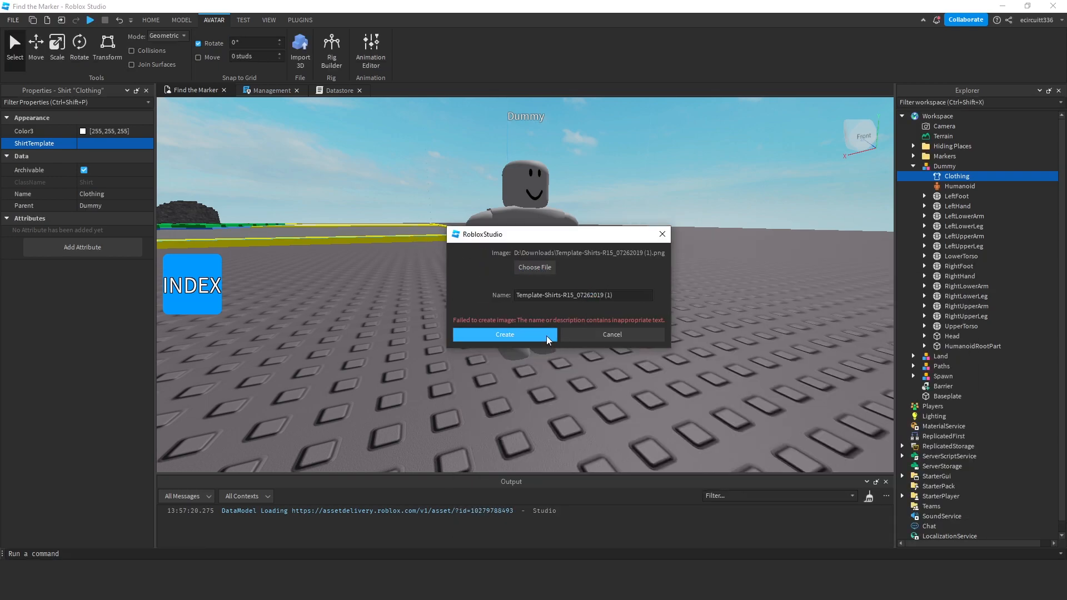
Step: Rename the new image as ShirtTest and create it as the dummy's shirt template
{"action": "left_click_drag", "start_coordinate": [621, 295], "coordinate": [453, 294]}
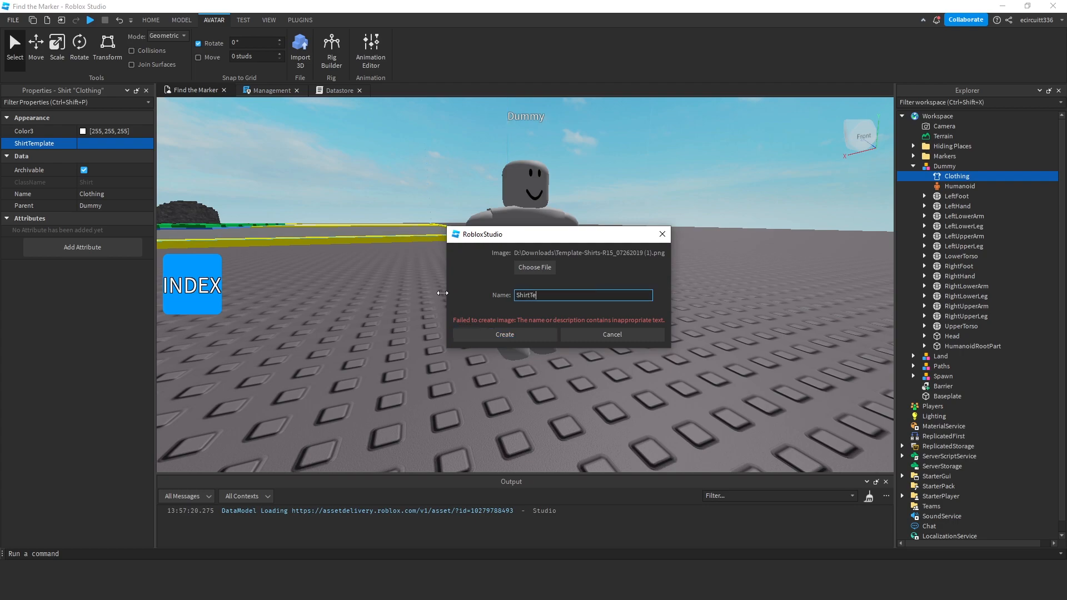
{"action": "left_click", "coordinate": [528, 334]}
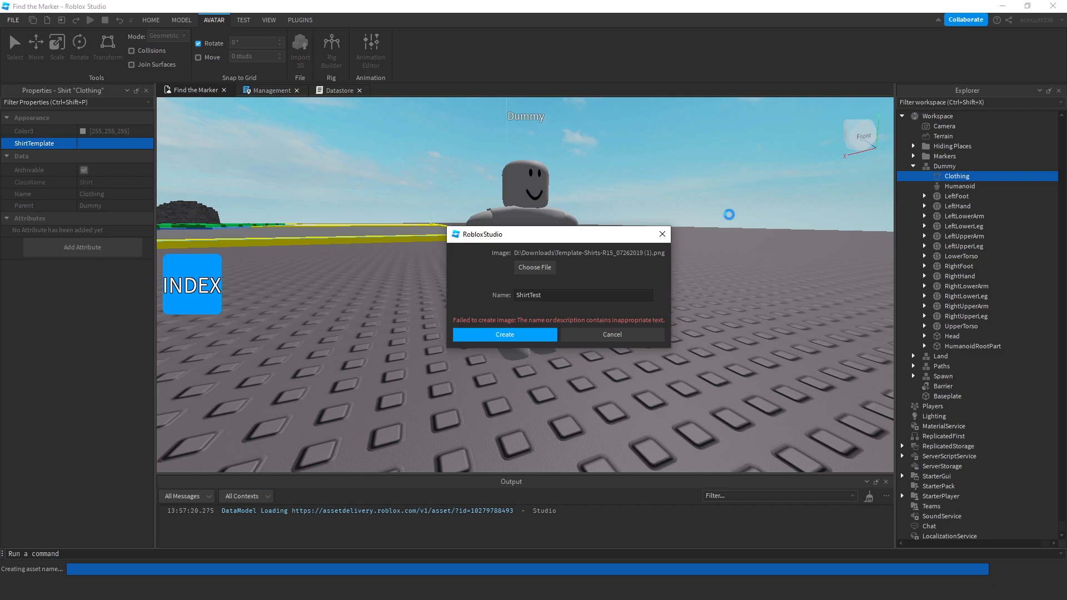
{"action": "left_click", "coordinate": [670, 257]}
Step: Examine how the logo, sleeves and bare lower arms look on the mesh dummy from near and far
{"action": "right_click_drag", "start_coordinate": [560, 238], "coordinate": [576, 236]}
{"action": "scroll", "coordinate": [552, 238], "scroll_direction": "up", "scroll_amount": 4}
{"action": "scroll", "coordinate": [553, 238], "scroll_direction": "down", "scroll_amount": 4}
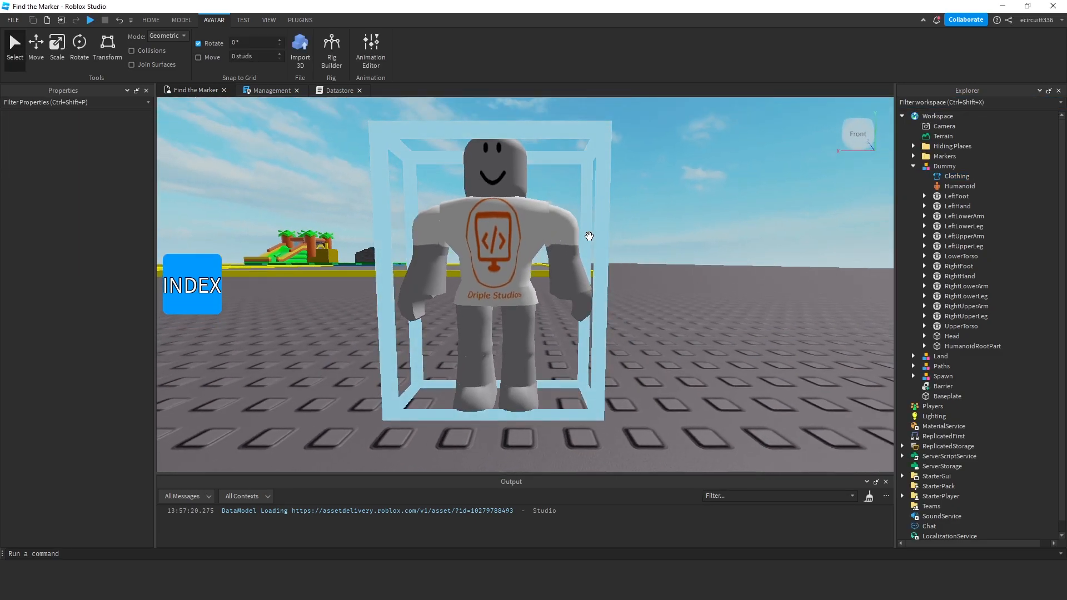
{"action": "right_click_drag", "start_coordinate": [730, 244], "coordinate": [730, 245]}
{"action": "key", "text": "a"}
{"action": "scroll", "coordinate": [729, 245], "scroll_direction": "down", "scroll_amount": 3}
{"action": "scroll", "coordinate": [730, 246], "scroll_direction": "up", "scroll_amount": 4}
{"action": "scroll", "coordinate": [730, 246], "scroll_direction": "down", "scroll_amount": 6}
{"action": "left_click", "coordinate": [530, 268]}
{"action": "left_click", "coordinate": [628, 245]}
{"action": "right_click_drag", "start_coordinate": [628, 245], "coordinate": [629, 244]}
{"action": "key", "text": "w"}
{"action": "key", "text": "a"}
{"action": "key", "text": "a"}
{"action": "key", "text": "d"}
{"action": "key", "text": "s"}
{"action": "key", "text": "d"}
{"action": "left_click", "coordinate": [370, 283]}
{"action": "left_click", "coordinate": [547, 314]}
{"action": "key", "text": "s"}
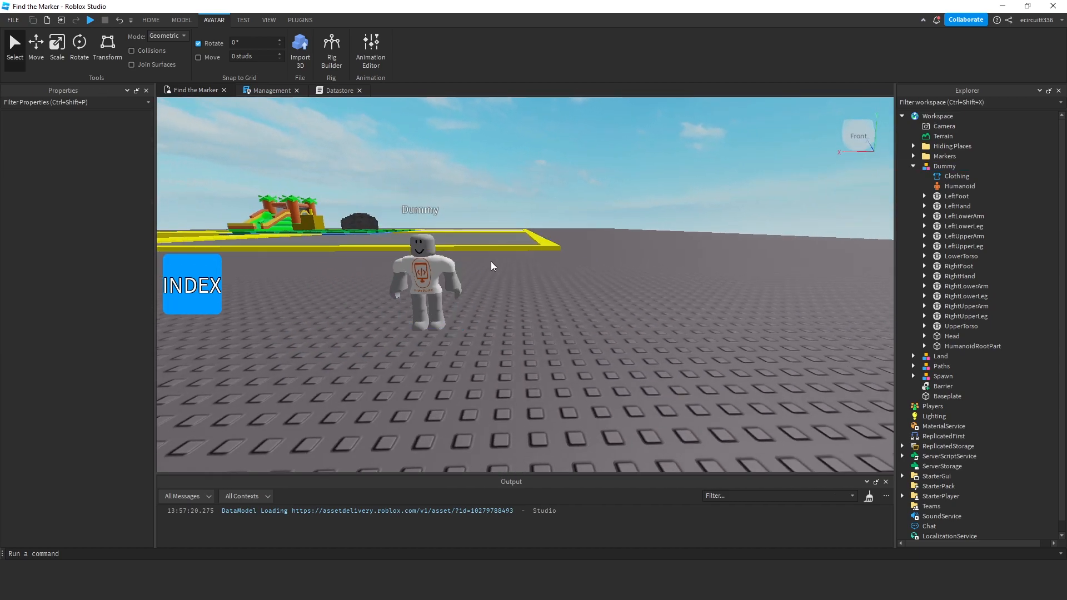
Step: Insert an R15 block rig in the open area beside the mesh dummy
{"action": "key", "text": "a"}
{"action": "key", "text": "w"}
{"action": "key", "text": "d"}
{"action": "key", "text": "a"}
{"action": "right_click_drag", "start_coordinate": [587, 297], "coordinate": [582, 296]}
{"action": "key", "text": "d"}
{"action": "key", "text": "s"}
{"action": "left_click", "coordinate": [332, 49]}
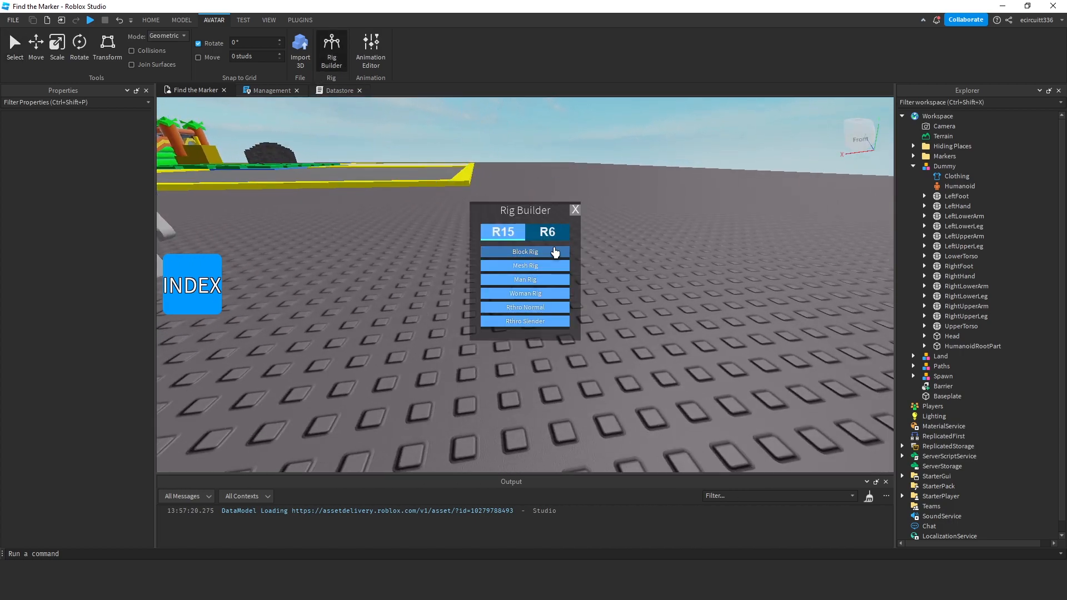
{"action": "left_click", "coordinate": [554, 253]}
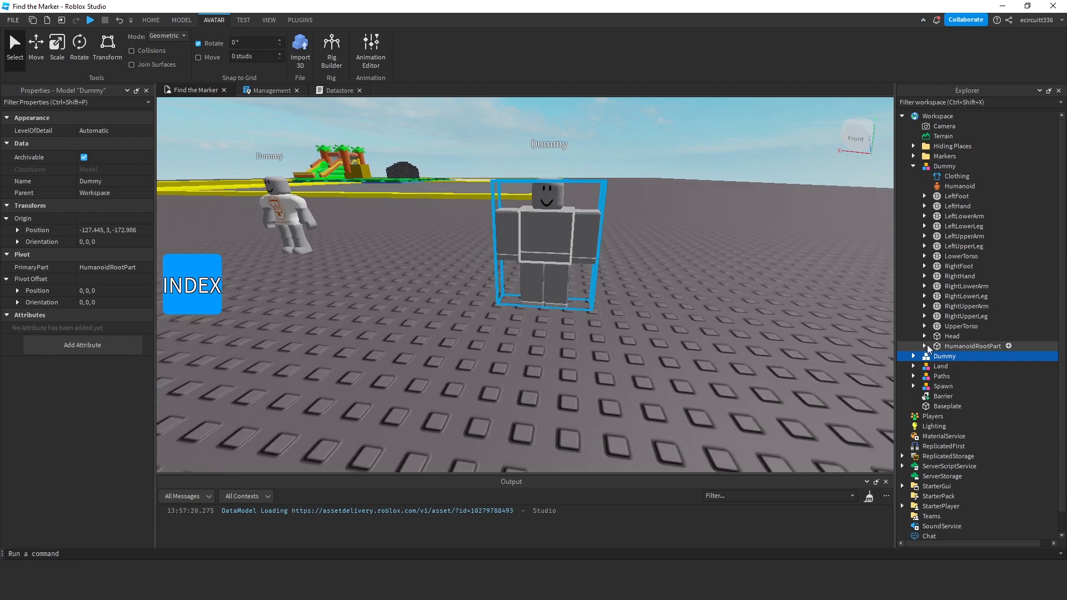
Step: Add a Shirt object to the block dummy
{"action": "left_click", "coordinate": [939, 102]}
{"action": "type", "text": "shj"}
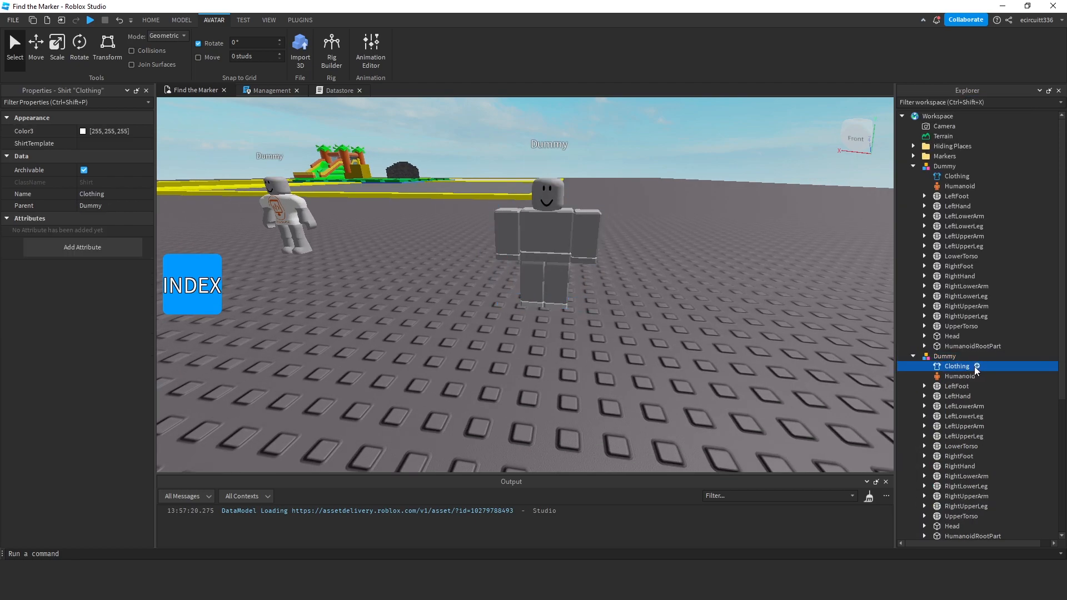
{"action": "left_click", "coordinate": [977, 367]}
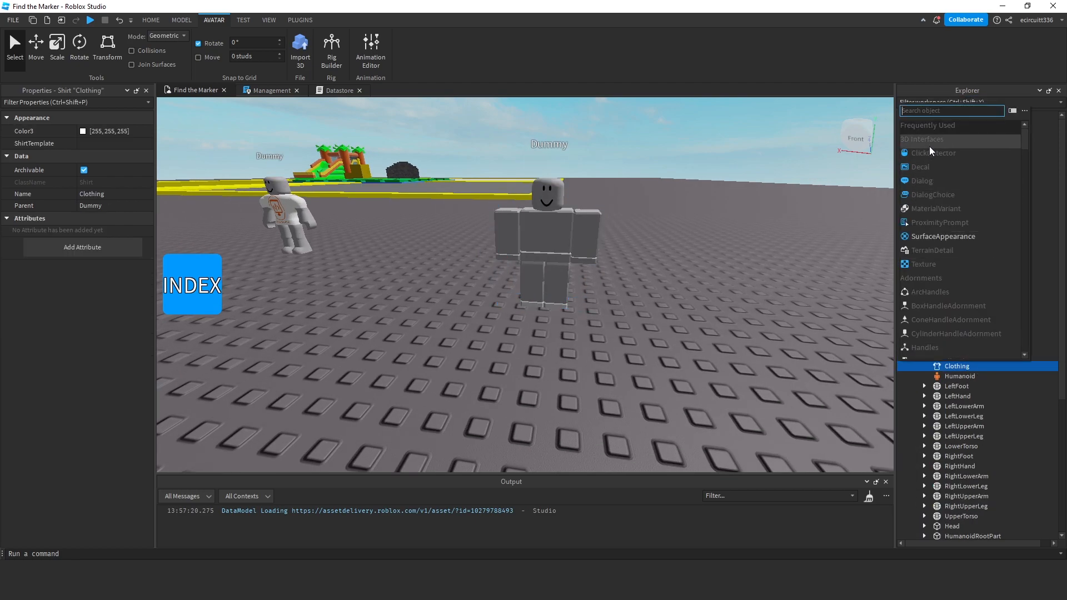
{"action": "left_click", "coordinate": [1020, 371]}
Step: Set the block dummy's ShirtTemplate to the shirt image already uploaded for the mesh dummy
{"action": "left_click", "coordinate": [87, 146]}
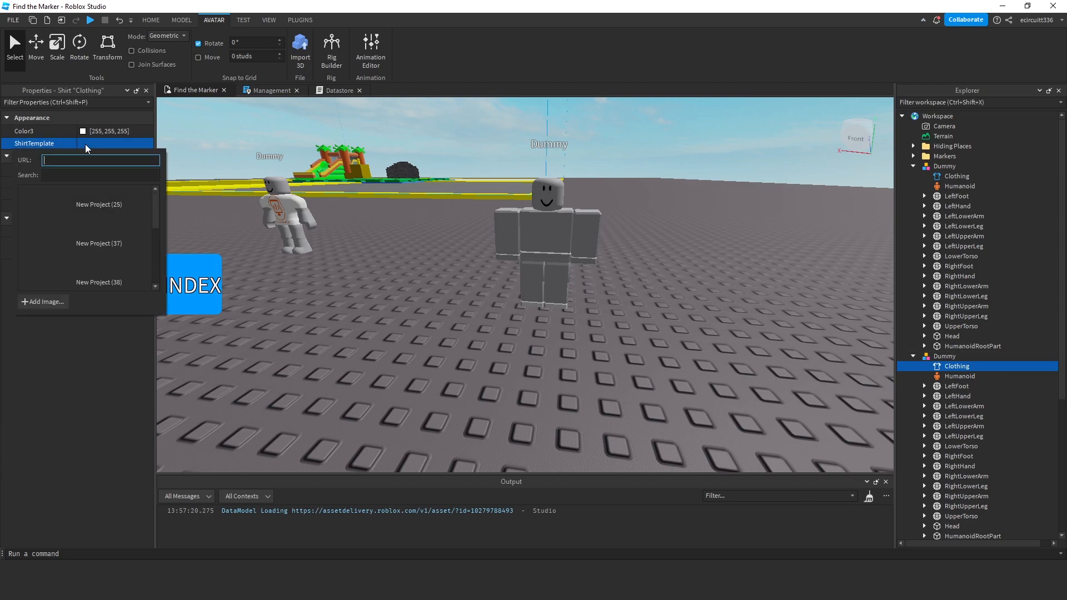
{"action": "scroll", "coordinate": [99, 244], "scroll_direction": "down", "scroll_amount": 3}
{"action": "left_click", "coordinate": [99, 256]}
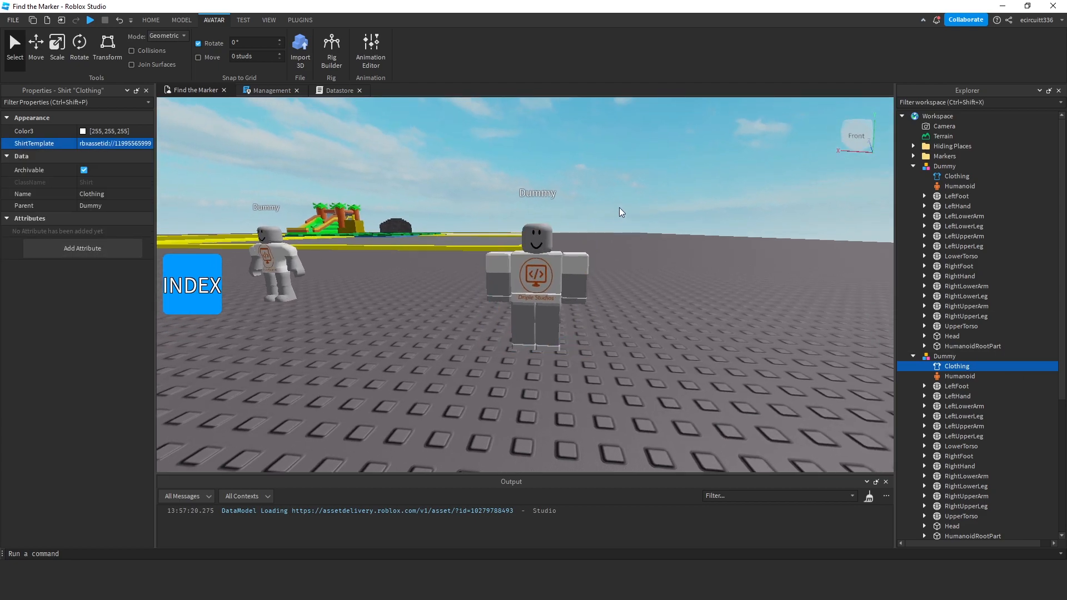
{"action": "left_click", "coordinate": [617, 210]}
Step: Examine the logo and text placement on the block dummy's torso and compare it with the mesh dummy
{"action": "key", "text": "w"}
{"action": "key", "text": "s"}
{"action": "right_click_drag", "start_coordinate": [619, 210], "coordinate": [668, 204]}
{"action": "key", "text": "w"}
{"action": "key", "text": "d"}
{"action": "key", "text": "w"}
{"action": "key", "text": "s"}
{"action": "key", "text": "a"}
{"action": "key", "text": "d"}
{"action": "key", "text": "w"}
{"action": "key", "text": "a"}
{"action": "key", "text": "w"}
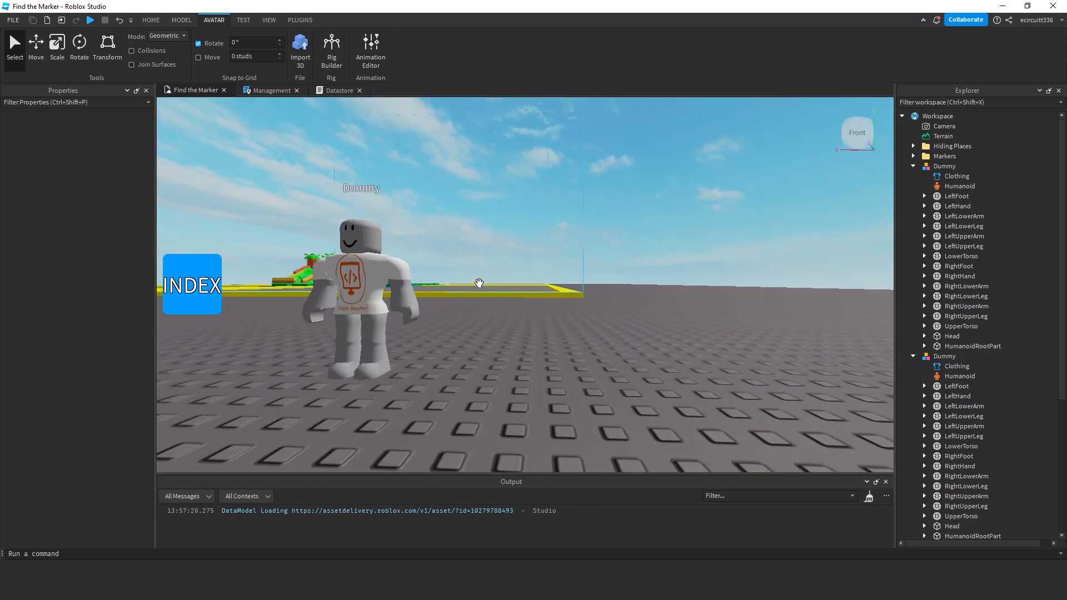
{"action": "key", "text": "w"}
{"action": "key", "text": "a"}
{"action": "key", "text": "s"}
{"action": "key", "text": "d"}
{"action": "right_click_drag", "start_coordinate": [451, 298], "coordinate": [478, 292]}
{"action": "key", "text": "d"}
{"action": "right_click_drag", "start_coordinate": [580, 295], "coordinate": [580, 295]}
{"action": "key", "text": "w"}
{"action": "key", "text": "a"}
{"action": "key", "text": "w"}
{"action": "key", "text": "s"}
{"action": "key", "text": "d"}
{"action": "key", "text": "s"}
{"action": "key", "text": "a"}
{"action": "key", "text": "s"}
{"action": "key", "text": "w"}
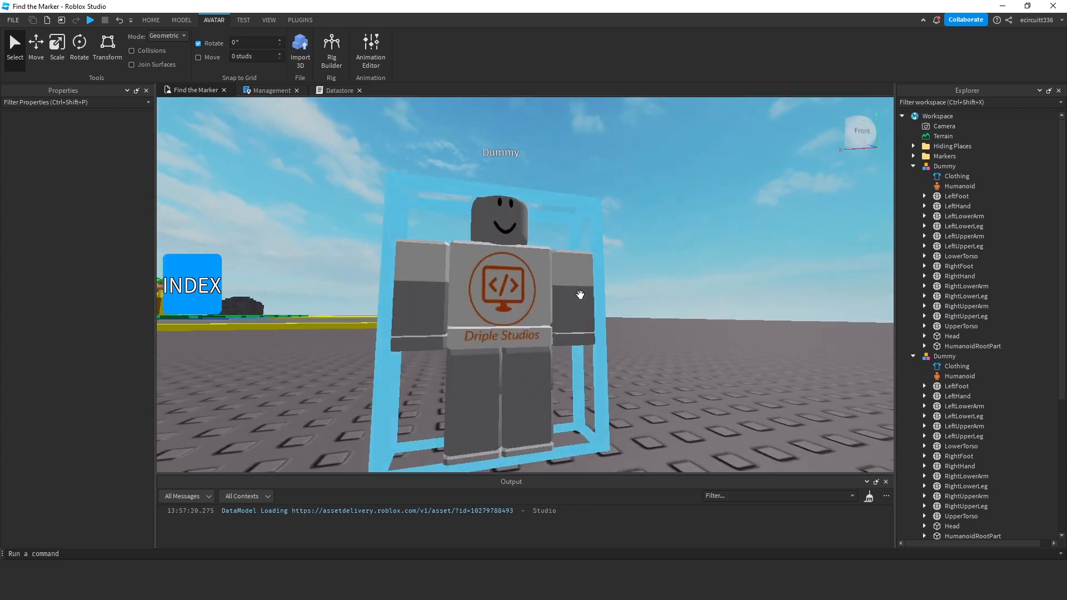
{"action": "key", "text": "s"}
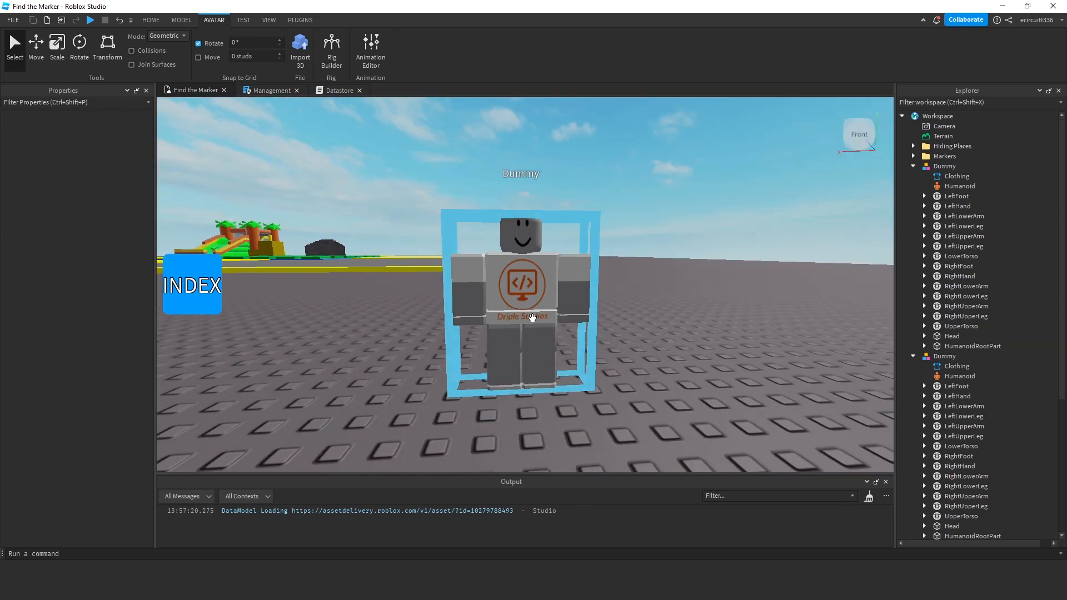
{"action": "key", "text": "s"}
{"action": "key", "text": "d"}
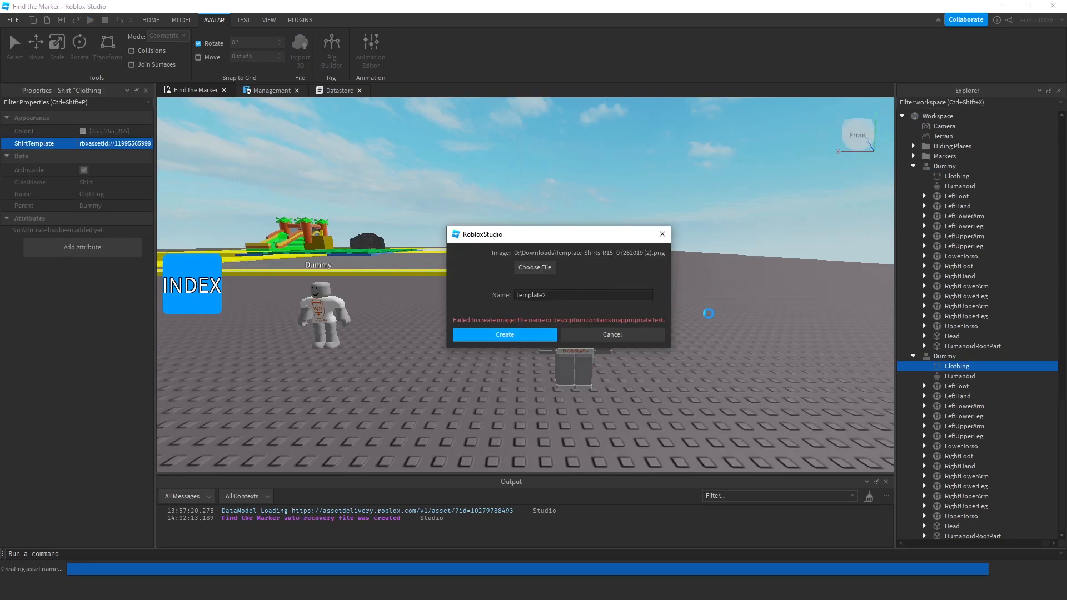
Step: Inspect the shirts on both dummies after the Template2 image upload
{"action": "right_click_drag", "start_coordinate": [601, 185], "coordinate": [658, 265]}
{"action": "key", "text": "w"}
{"action": "key", "text": "s"}
{"action": "key", "text": "d"}
{"action": "left_click", "coordinate": [657, 265]}
{"action": "key", "text": "w"}
{"action": "key", "text": "d"}
{"action": "key", "text": "d"}
{"action": "key", "text": "s"}
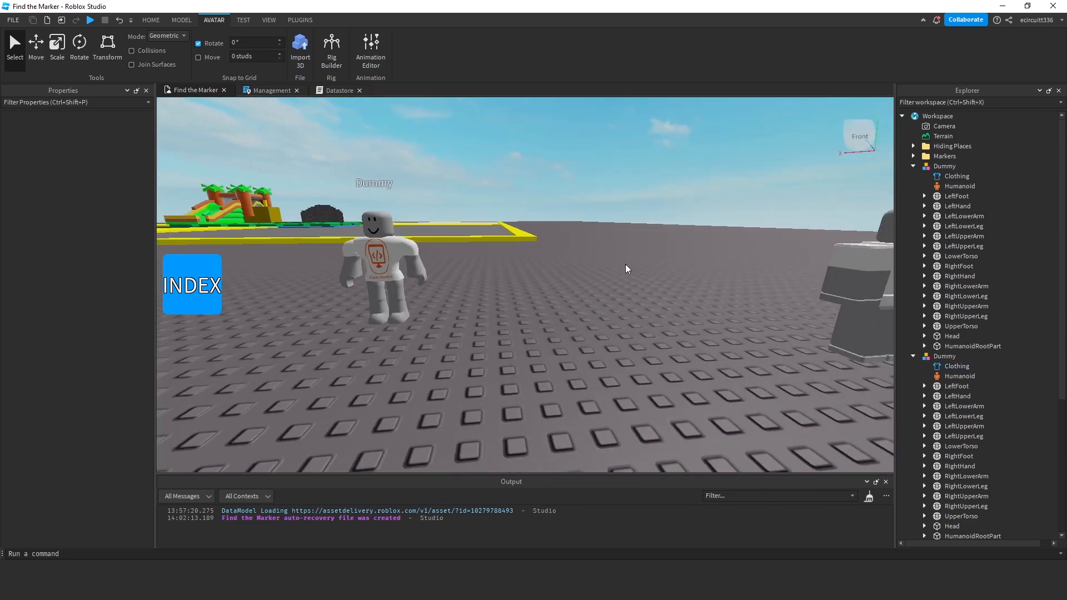
Step: Move the mesh dummy to the other side of the block dummy so both stand side by side
{"action": "left_click", "coordinate": [611, 338]}
{"action": "left_click_drag", "start_coordinate": [612, 337], "coordinate": [607, 340]}
{"action": "key", "text": "d"}
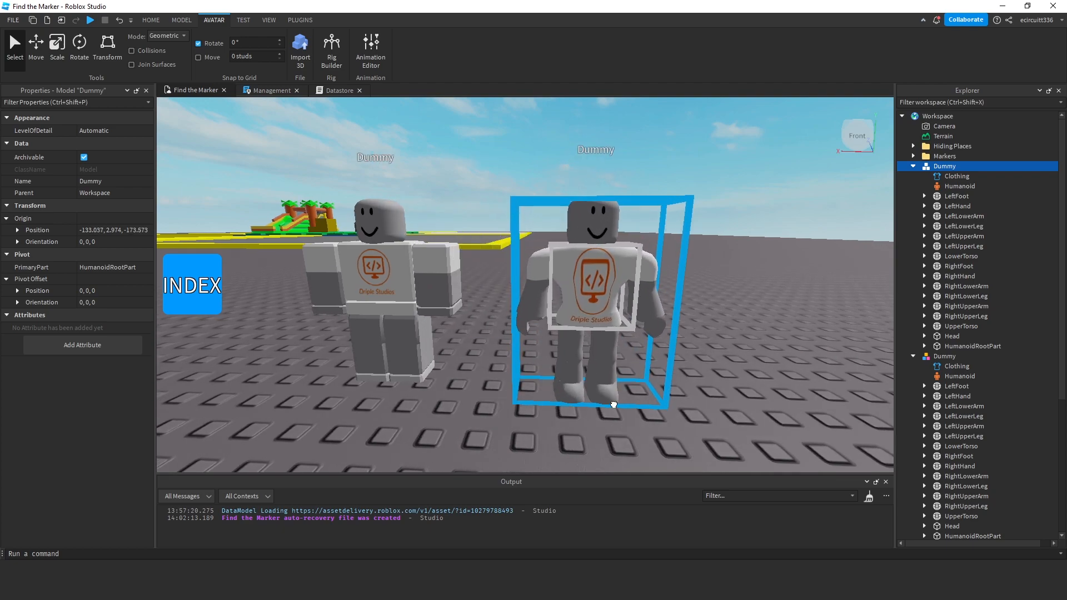
{"action": "left_click", "coordinate": [734, 362]}
Step: Compare the shirt designs on the two adjacent dummies from the front
{"action": "key", "text": "a"}
{"action": "key", "text": "w"}
{"action": "right_click_drag", "start_coordinate": [659, 321], "coordinate": [665, 328]}
{"action": "key", "text": "a"}
{"action": "right_click_drag", "start_coordinate": [574, 281], "coordinate": [492, 260]}
{"action": "key", "text": "w"}
{"action": "key", "text": "d"}
{"action": "left_click", "coordinate": [588, 269]}
{"action": "key", "text": "d"}
{"action": "right_click_drag", "start_coordinate": [588, 268], "coordinate": [603, 264]}
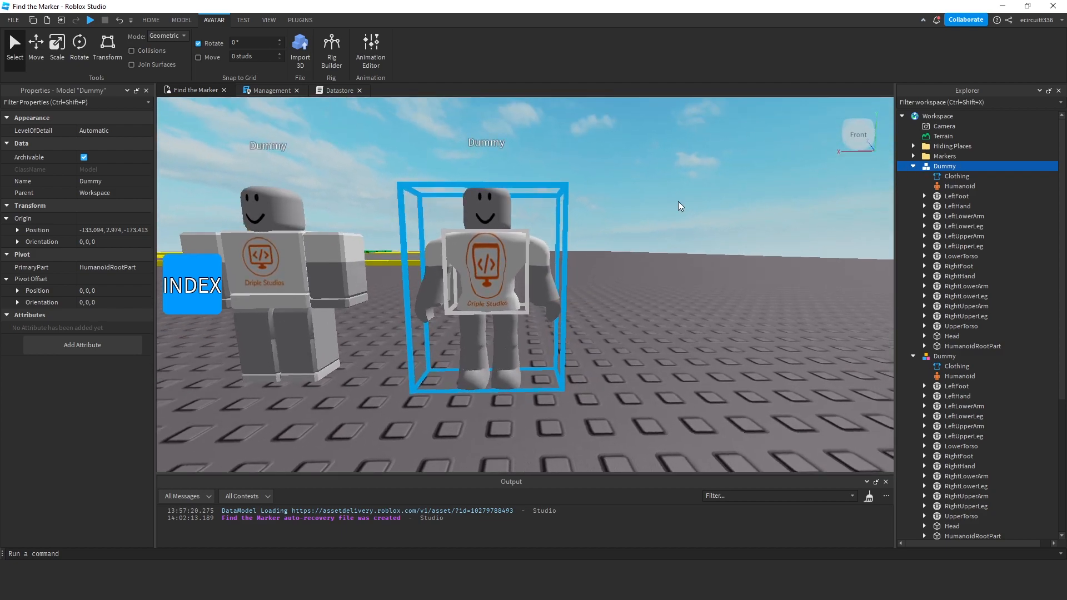
Step: Move the selected mesh dummy so it stands left of the block dummy as seen from the front
{"action": "left_click_drag", "start_coordinate": [472, 331], "coordinate": [457, 357]}
{"action": "key", "text": "a"}
{"action": "right_click_drag", "start_coordinate": [472, 331], "coordinate": [457, 358]}
{"action": "left_click_drag", "start_coordinate": [376, 358], "coordinate": [356, 357]}
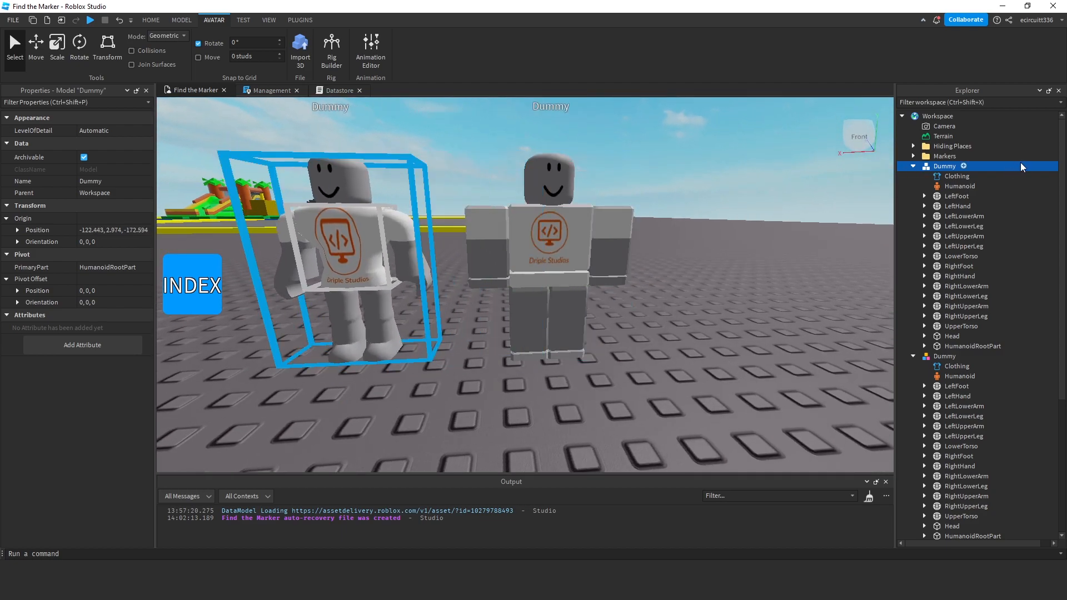
{"action": "left_click", "coordinate": [956, 176]}
{"action": "left_click", "coordinate": [106, 143]}
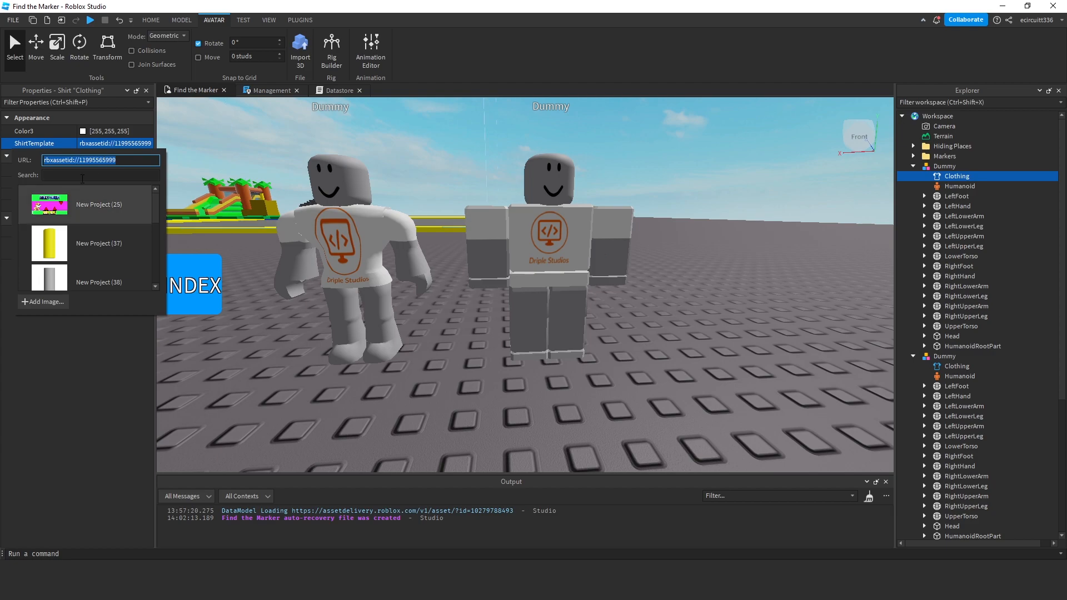
{"action": "scroll", "coordinate": [86, 269], "scroll_direction": "down", "scroll_amount": 2}
{"action": "left_click", "coordinate": [112, 240]}
{"action": "key", "text": "a"}
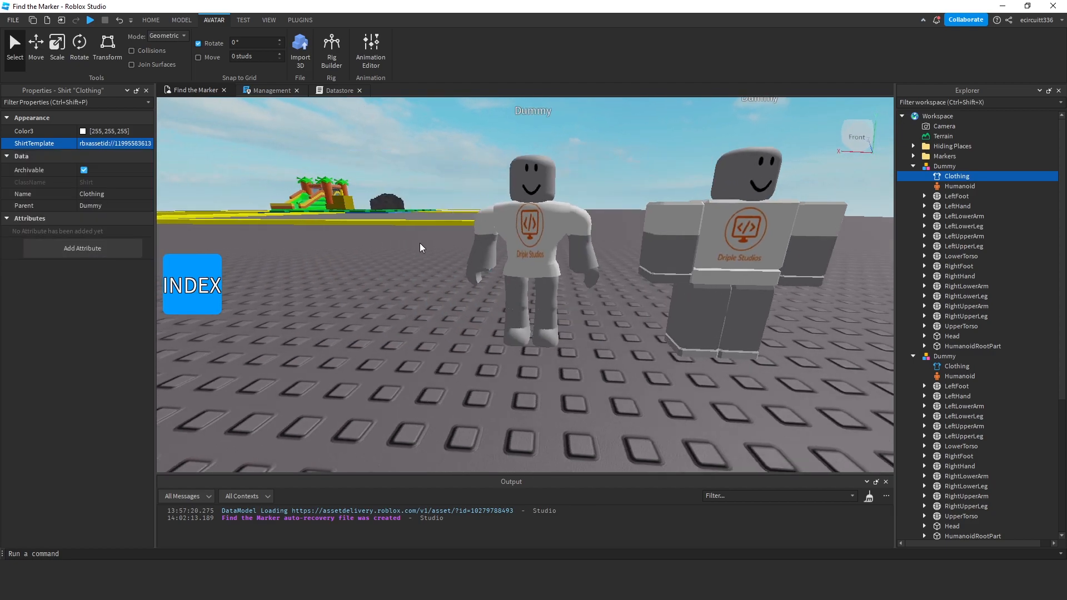
Step: Compare the logo and text on the mesh dummy's shirt with the block dummy's shirt, both close up and from a distance
{"action": "scroll", "coordinate": [495, 206], "scroll_direction": "up", "scroll_amount": 3}
{"action": "mouse_move", "coordinate": [649, 197]}
{"action": "right_mouse_down"}
{"action": "mouse_move", "coordinate": [650, 183]}
{"action": "mouse_move", "coordinate": [639, 189]}
{"action": "right_mouse_up"}
{"action": "left_click", "coordinate": [640, 181]}
{"action": "scroll", "coordinate": [641, 181], "scroll_direction": "down", "scroll_amount": 4}
{"action": "key", "text": "w"}
{"action": "key", "text": "a"}
{"action": "key", "text": "w"}
{"action": "key", "text": "a"}
{"action": "key", "text": "w"}
{"action": "scroll", "coordinate": [628, 253], "scroll_direction": "down", "scroll_amount": 4}
Step: Delete the mesh dummy and insert an R15 Man Rig with the Rig Builder
{"action": "left_click", "coordinate": [544, 267]}
{"action": "scroll", "coordinate": [868, 210], "scroll_direction": "up", "scroll_amount": 3}
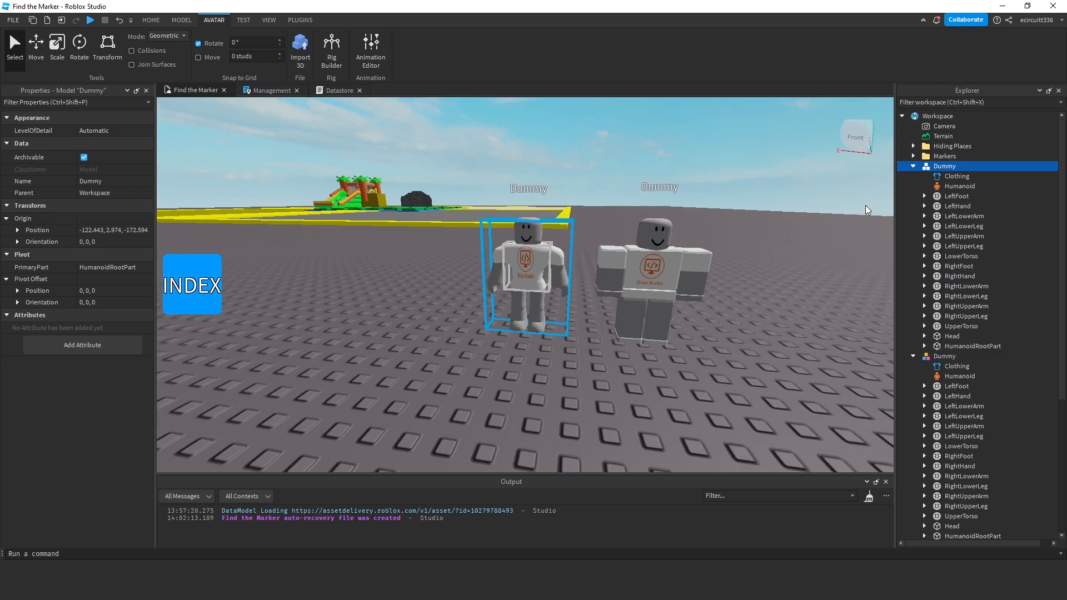
{"action": "key", "text": "Delete"}
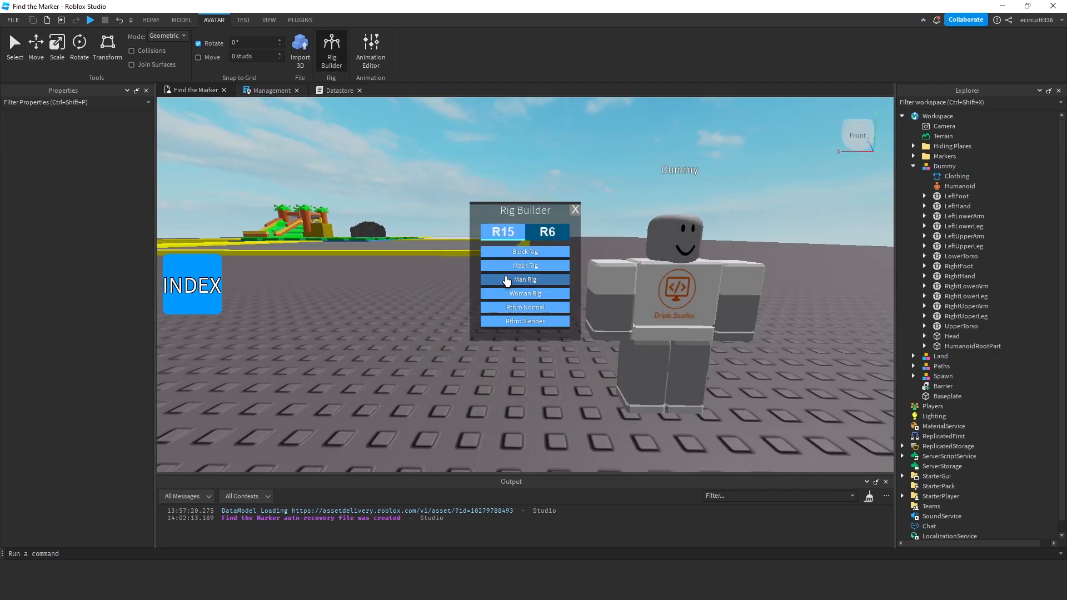
{"action": "left_click", "coordinate": [506, 277]}
{"action": "right_click_drag", "start_coordinate": [578, 305], "coordinate": [579, 305]}
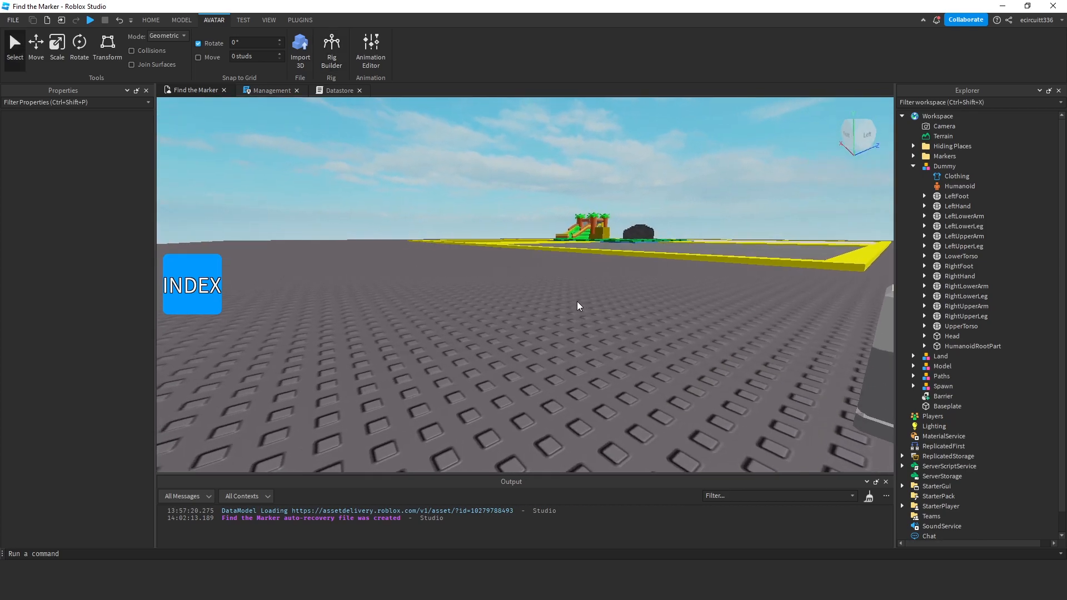
Step: Place the man dummy on the ground beside the block dummy
{"action": "key", "text": "f"}
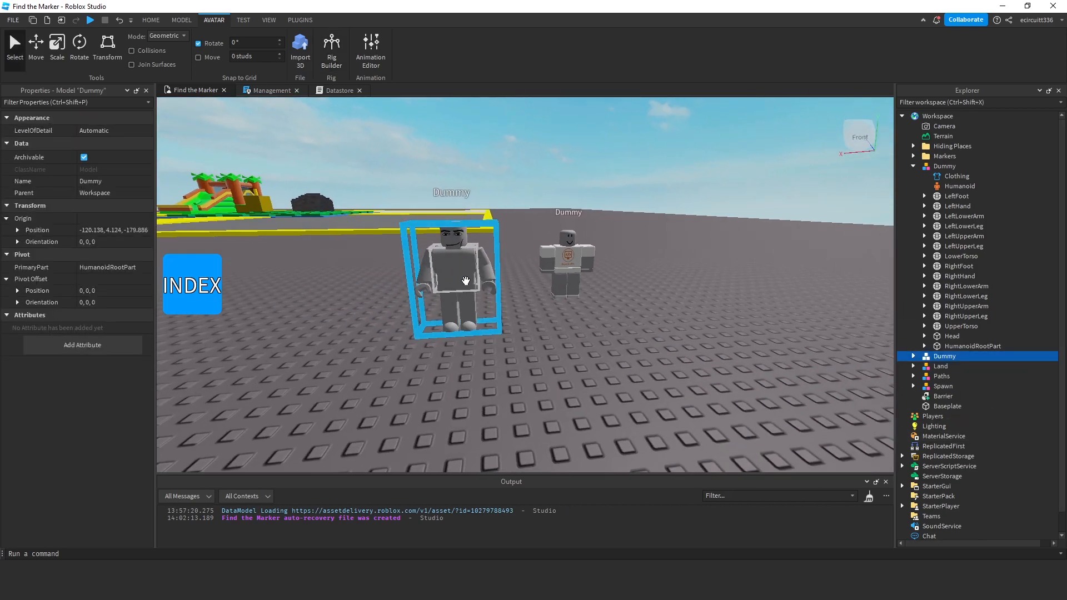
{"action": "right_click_drag", "start_coordinate": [513, 314], "coordinate": [583, 250]}
{"action": "scroll", "coordinate": [583, 251], "scroll_direction": "down", "scroll_amount": 4}
{"action": "scroll", "coordinate": [716, 314], "scroll_direction": "up", "scroll_amount": 6}
{"action": "key", "text": "f"}
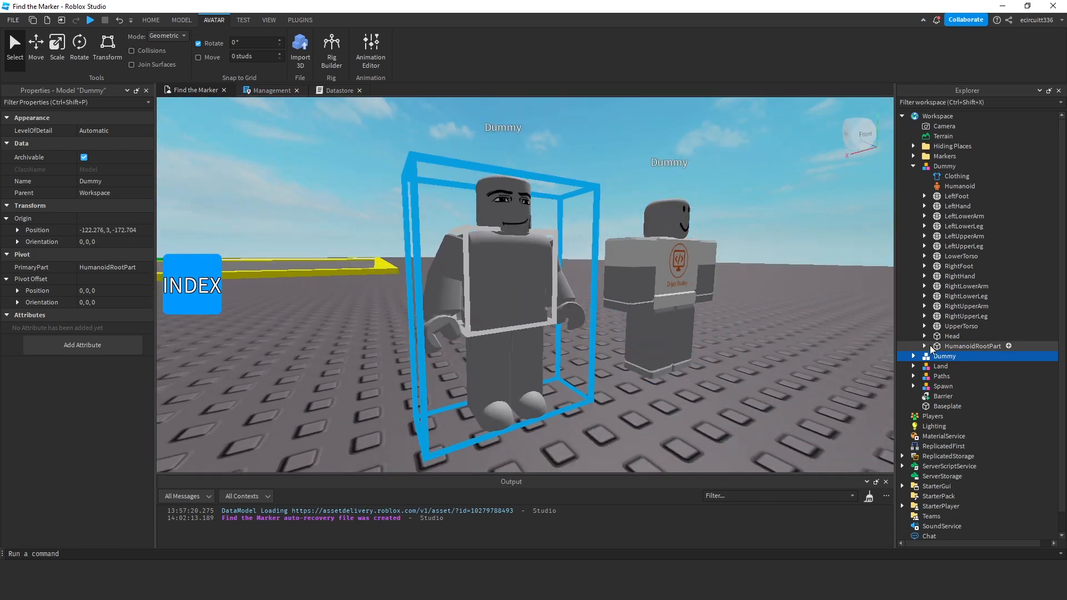
Step: Add a Shirt object to the man dummy and assign the uploaded Driple Studios image as its ShirtTemplate
{"action": "left_click", "coordinate": [969, 359]}
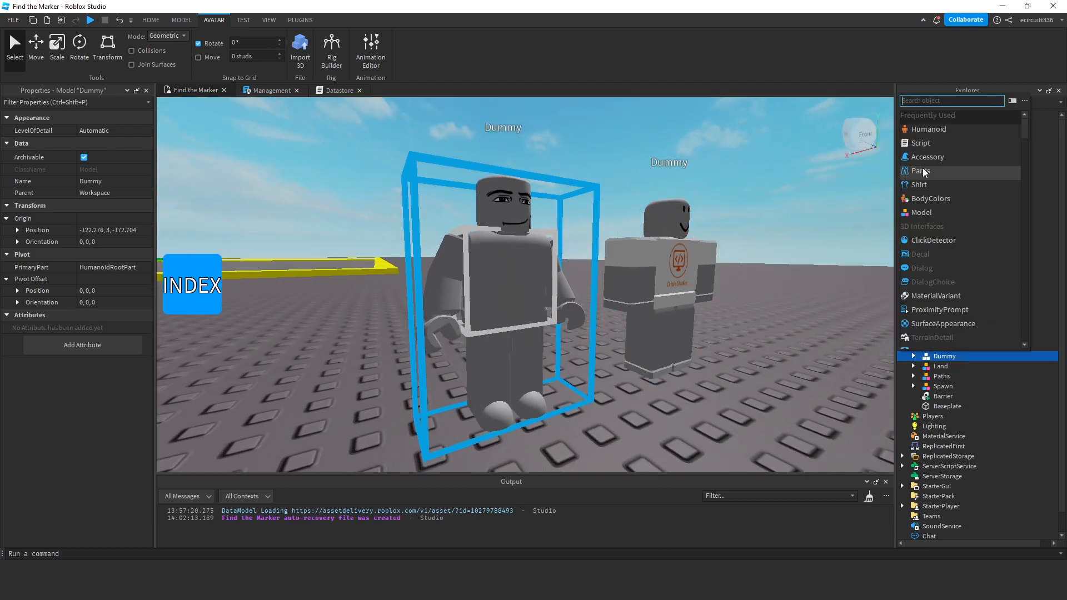
{"action": "left_click", "coordinate": [930, 188]}
{"action": "left_click", "coordinate": [957, 366]}
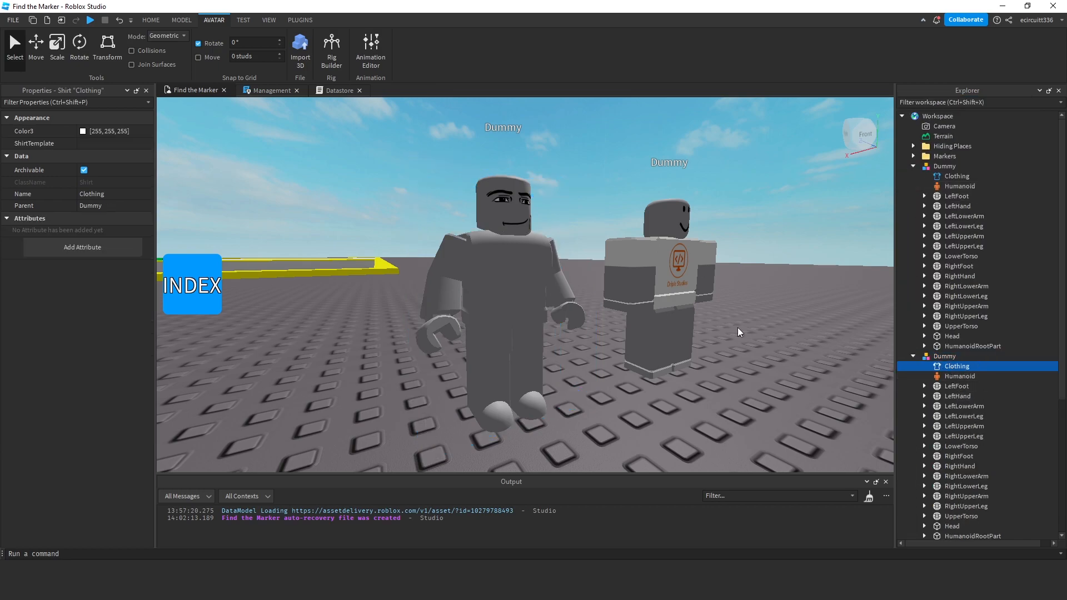
{"action": "left_click", "coordinate": [114, 143]}
{"action": "left_click", "coordinate": [78, 242]}
Step: Inspect the shirt on the man dummy and compare it with the block dummy's shirt from the front
{"action": "right_click_drag", "start_coordinate": [449, 178], "coordinate": [449, 178]}
{"action": "left_click", "coordinate": [567, 162]}
{"action": "right_click_drag", "start_coordinate": [568, 162], "coordinate": [561, 150]}
{"action": "key", "text": "s"}
{"action": "key", "text": "a"}
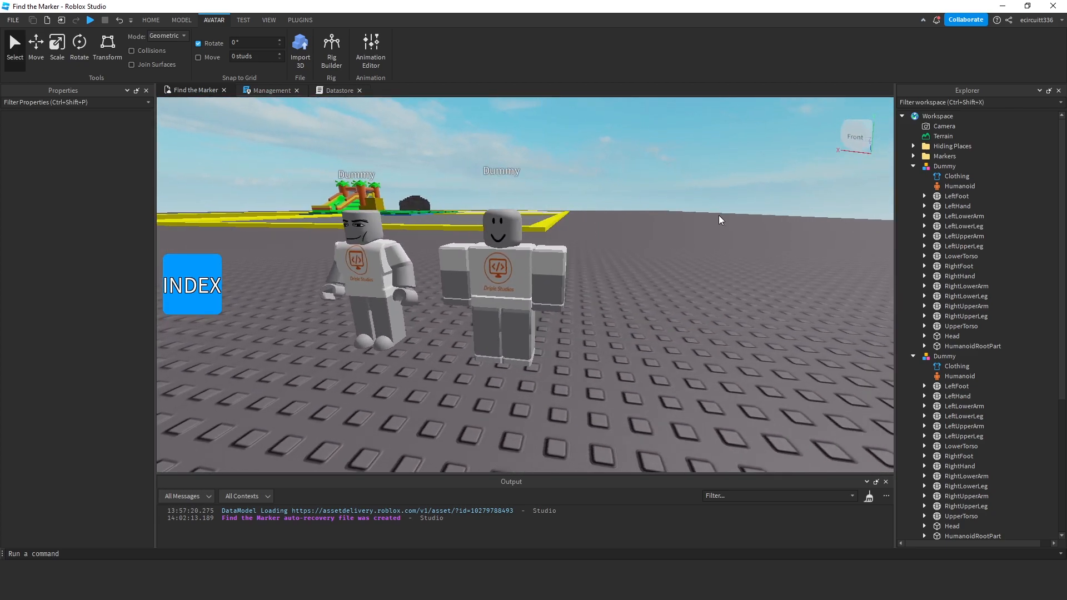
{"action": "right_click_drag", "start_coordinate": [719, 219], "coordinate": [719, 217]}
{"action": "key", "text": "w"}
{"action": "key", "text": "d"}
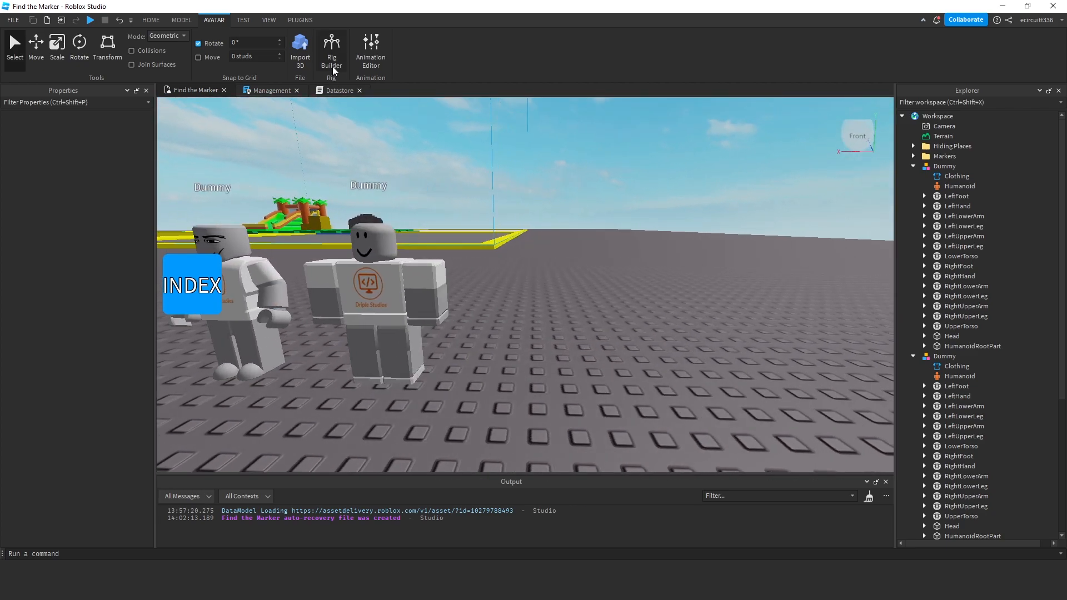
Step: Insert an R15 Woman Rig with the Rig Builder and place it in line next to the man dummy
{"action": "left_click", "coordinate": [332, 51]}
{"action": "left_click", "coordinate": [558, 294]}
{"action": "right_click_drag", "start_coordinate": [550, 312], "coordinate": [568, 279]}
{"action": "key", "text": "s"}
{"action": "key", "text": "d"}
{"action": "mouse_move", "coordinate": [568, 279]}
{"action": "left_mouse_down"}
{"action": "mouse_move", "coordinate": [545, 278]}
{"action": "mouse_move", "coordinate": [573, 293]}
{"action": "left_mouse_up"}
{"action": "key", "text": "w"}
{"action": "right_click_drag", "start_coordinate": [573, 294], "coordinate": [705, 327]}
{"action": "key", "text": "a"}
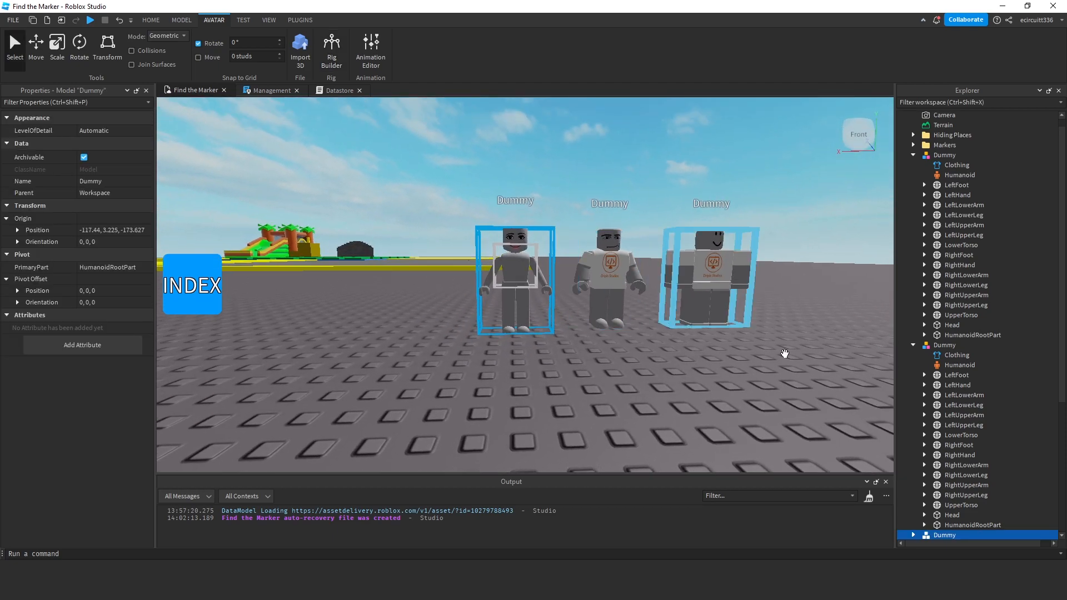
{"action": "key", "text": "w"}
{"action": "scroll", "coordinate": [997, 424], "scroll_direction": "down", "scroll_amount": 3}
{"action": "left_click", "coordinate": [962, 451]}
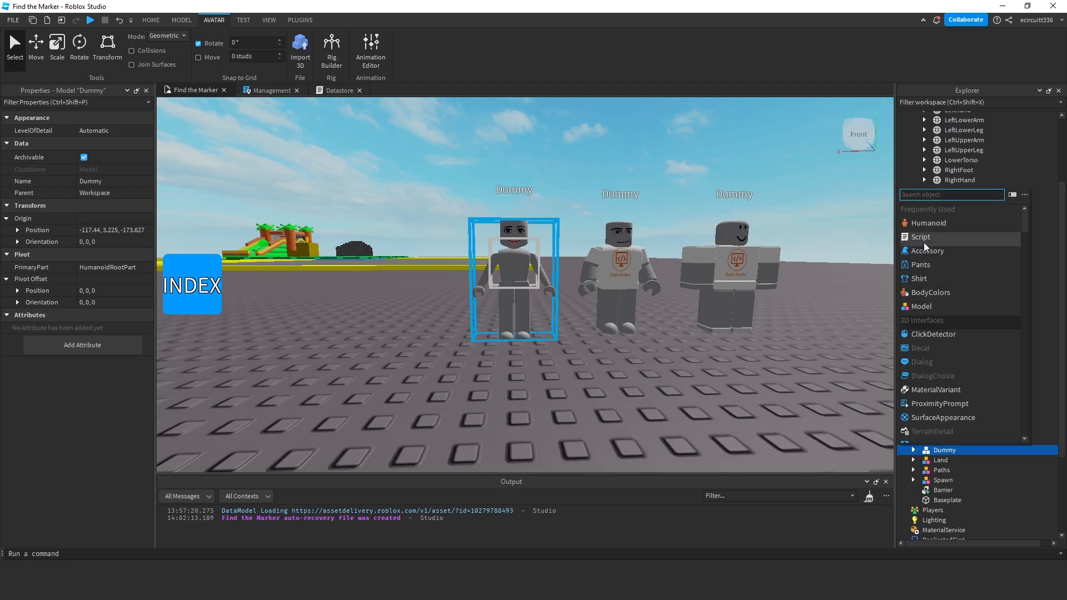
{"action": "left_click", "coordinate": [925, 280]}
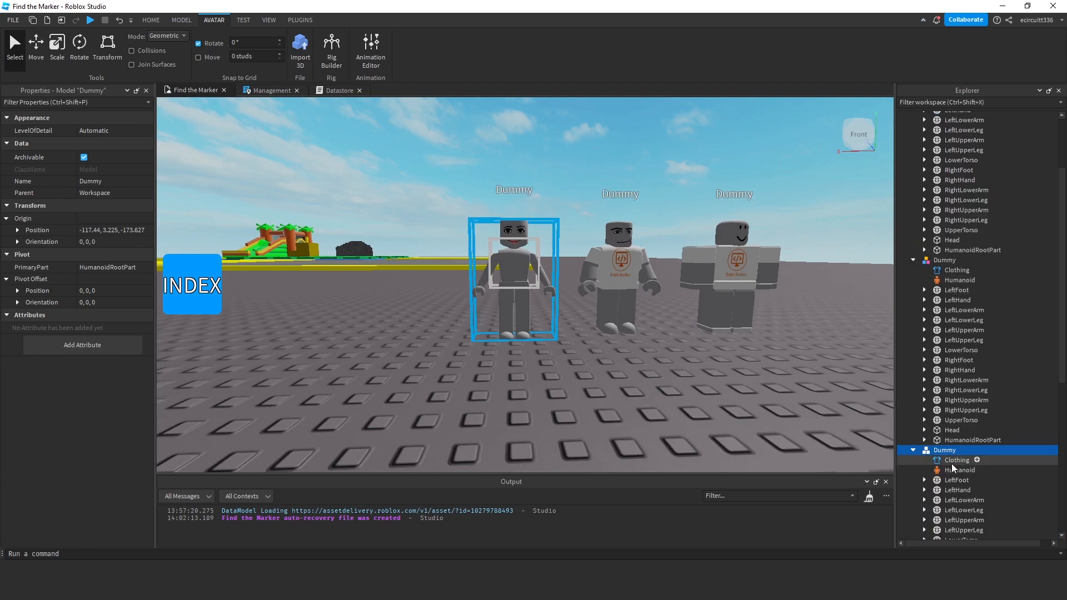
{"action": "left_click", "coordinate": [967, 460]}
{"action": "left_click", "coordinate": [115, 143]}
{"action": "left_click", "coordinate": [87, 255]}
Step: Compare how the Driple Studios shirt looks on the woman, man and block dummies
{"action": "key", "text": "w"}
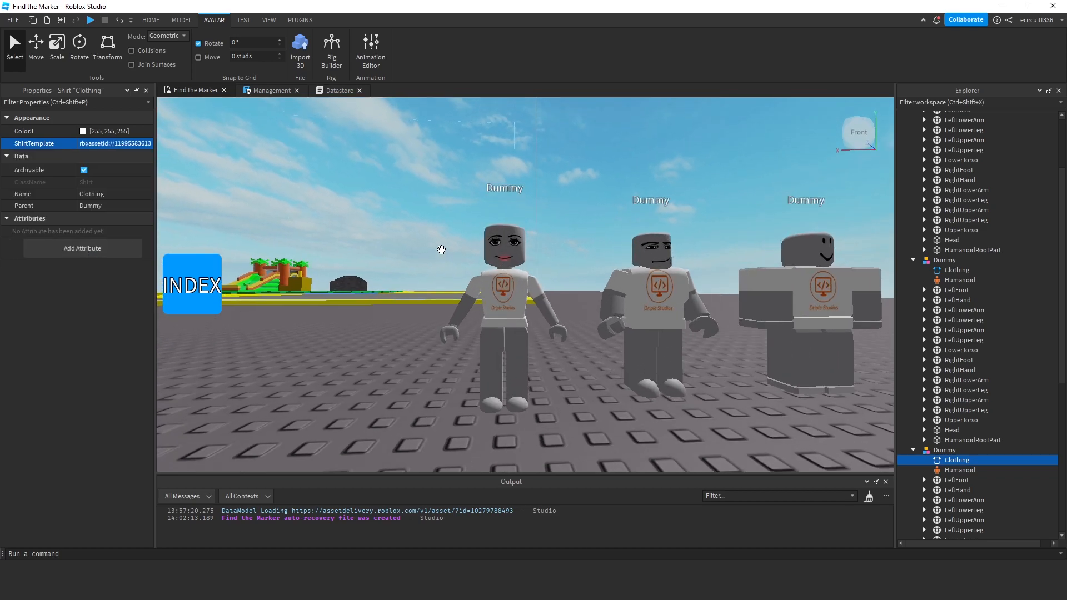
{"action": "key", "text": "d"}
{"action": "right_click_drag", "start_coordinate": [439, 248], "coordinate": [645, 248]}
{"action": "key", "text": "s"}
{"action": "left_click", "coordinate": [609, 257]}
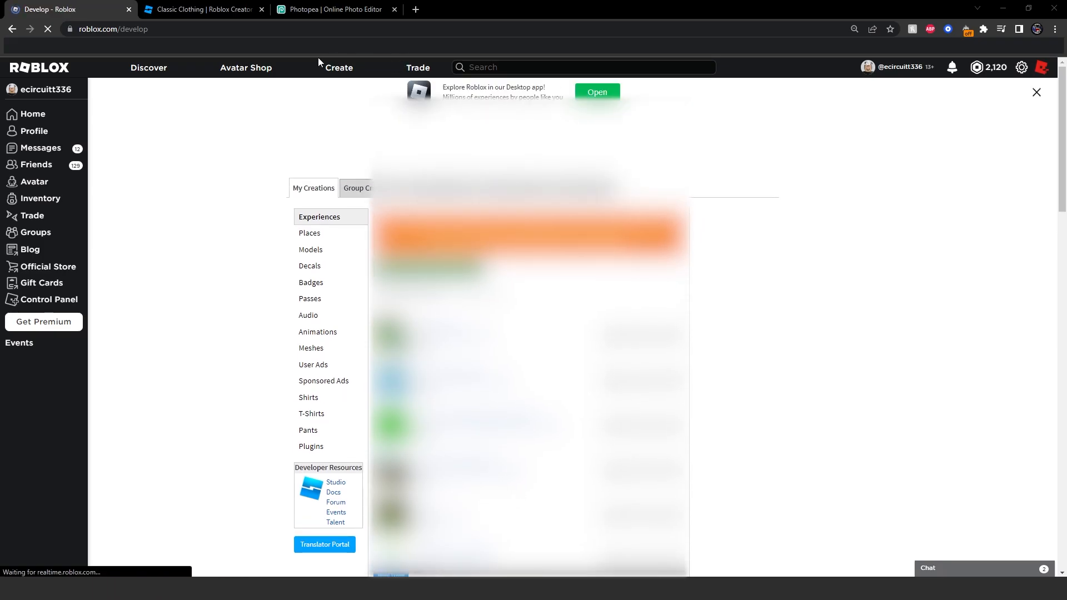
Step: On the Roblox Develop page, open the Shirts section of the Driple Studios group creations, checking Pants and T-Shirts on the way
{"action": "left_click", "coordinate": [357, 188]}
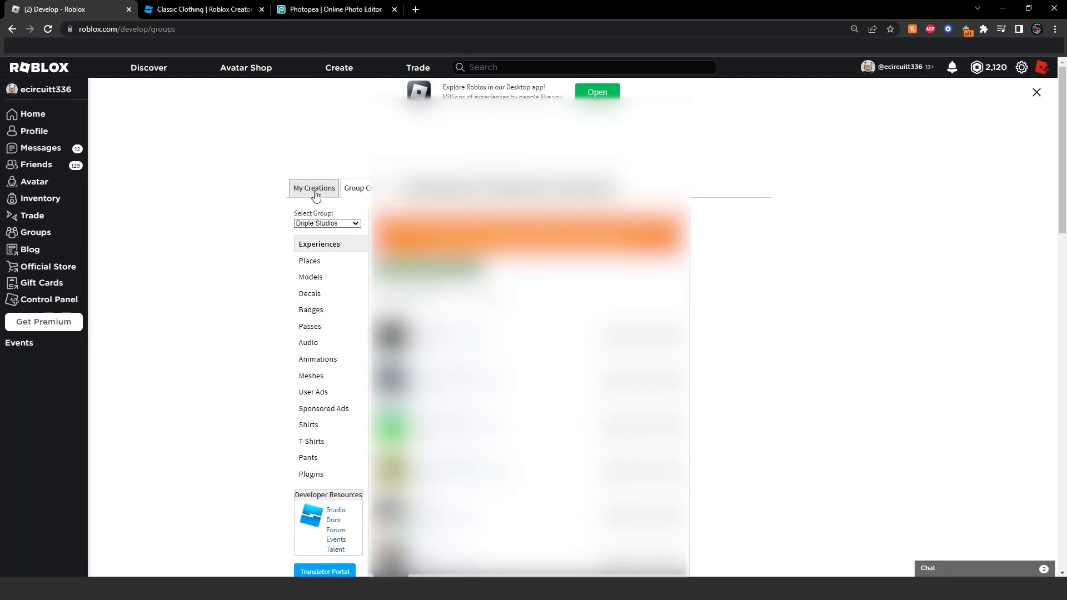
{"action": "scroll", "coordinate": [350, 229], "scroll_direction": "down", "scroll_amount": 2}
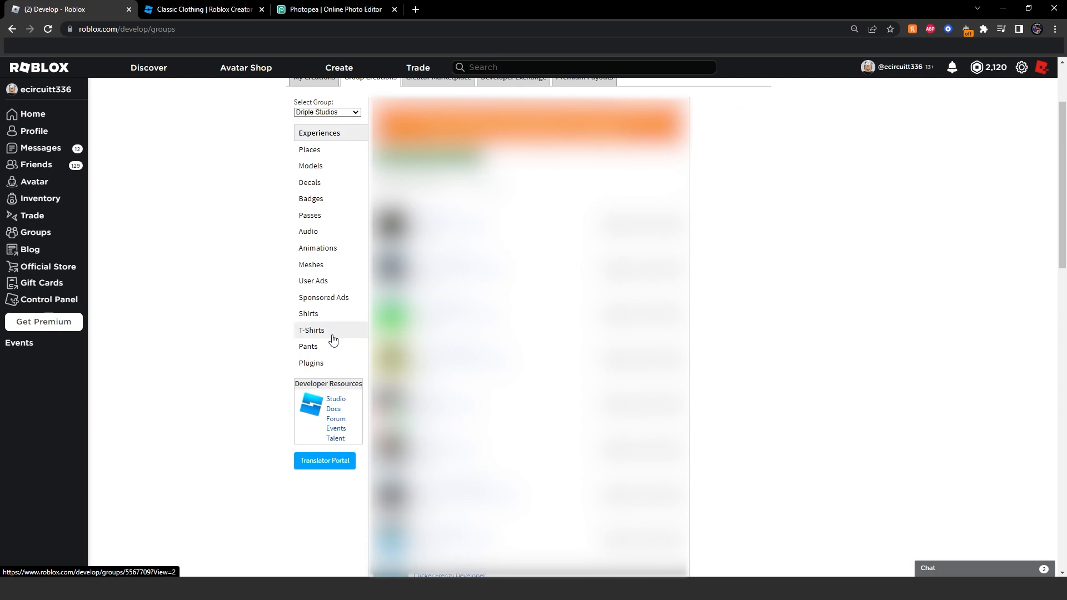
{"action": "left_click", "coordinate": [338, 330]}
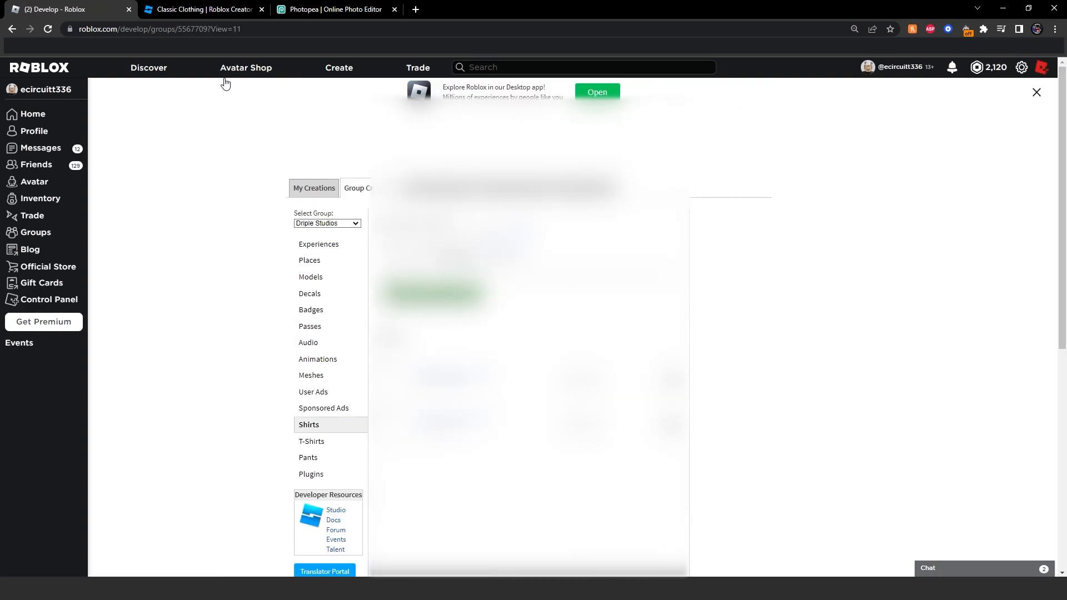
{"action": "left_click", "coordinate": [335, 457]}
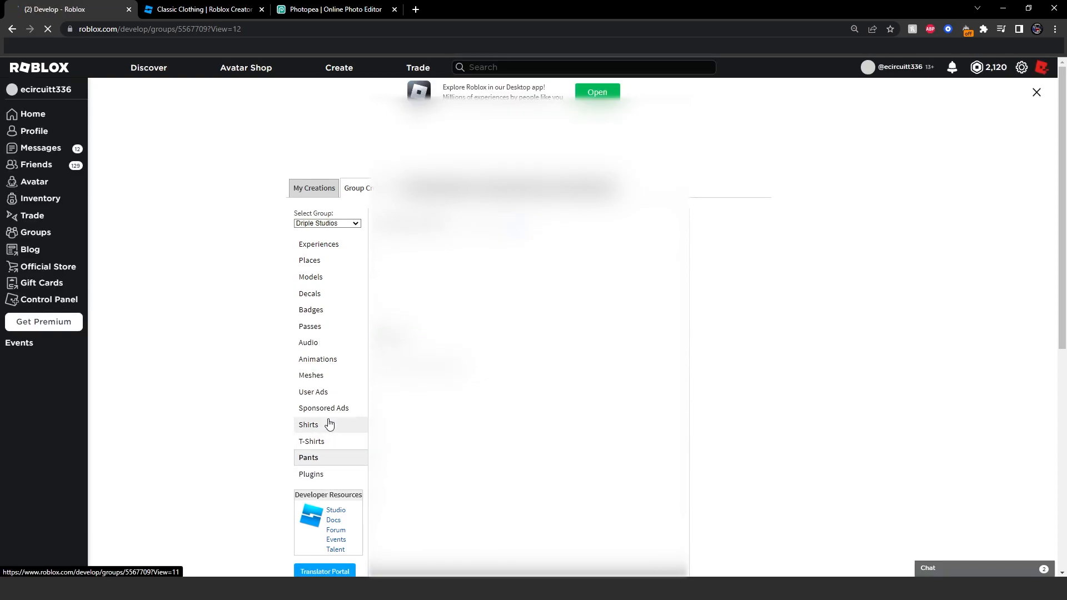
{"action": "left_click", "coordinate": [310, 425]}
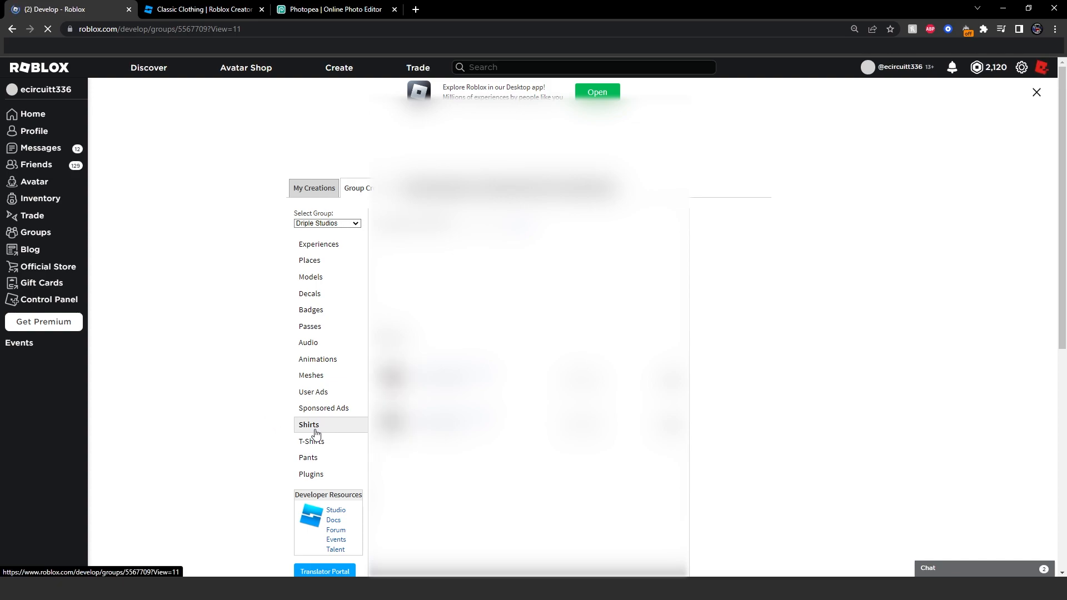
{"action": "left_click", "coordinate": [316, 442]}
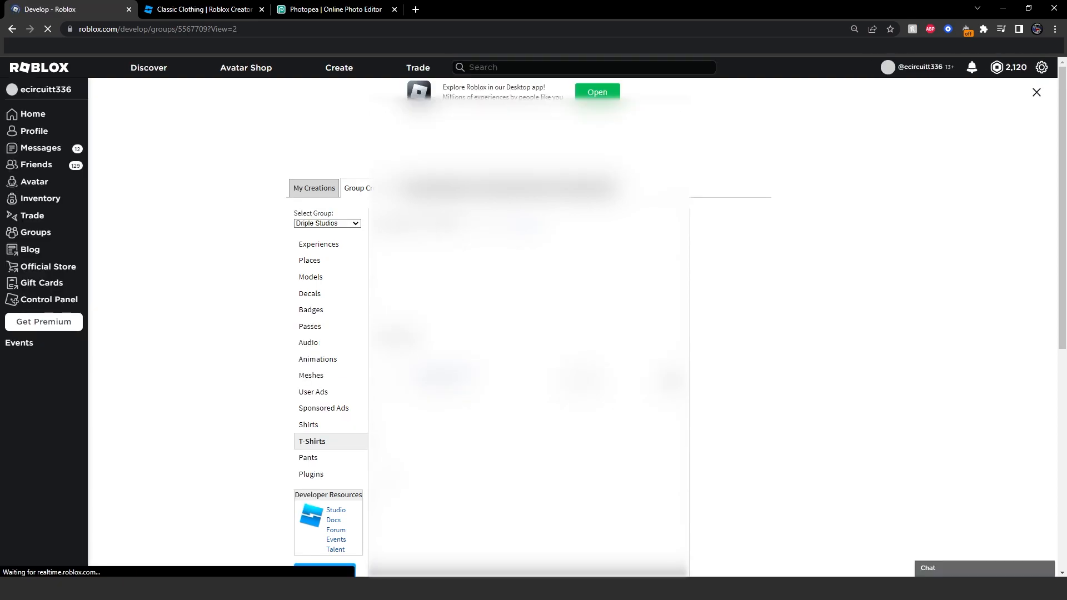
{"action": "left_click", "coordinate": [329, 424]}
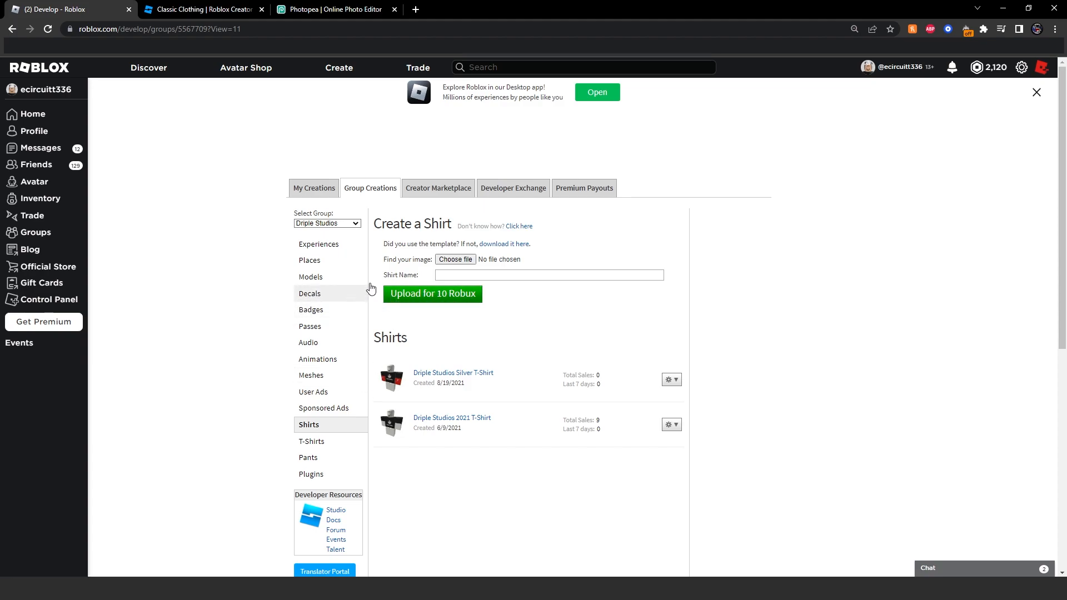
Step: Choose the file Template-Shirts-R15_07262019 (2).png as the image for the new group shirt
{"action": "left_click", "coordinate": [453, 260]}
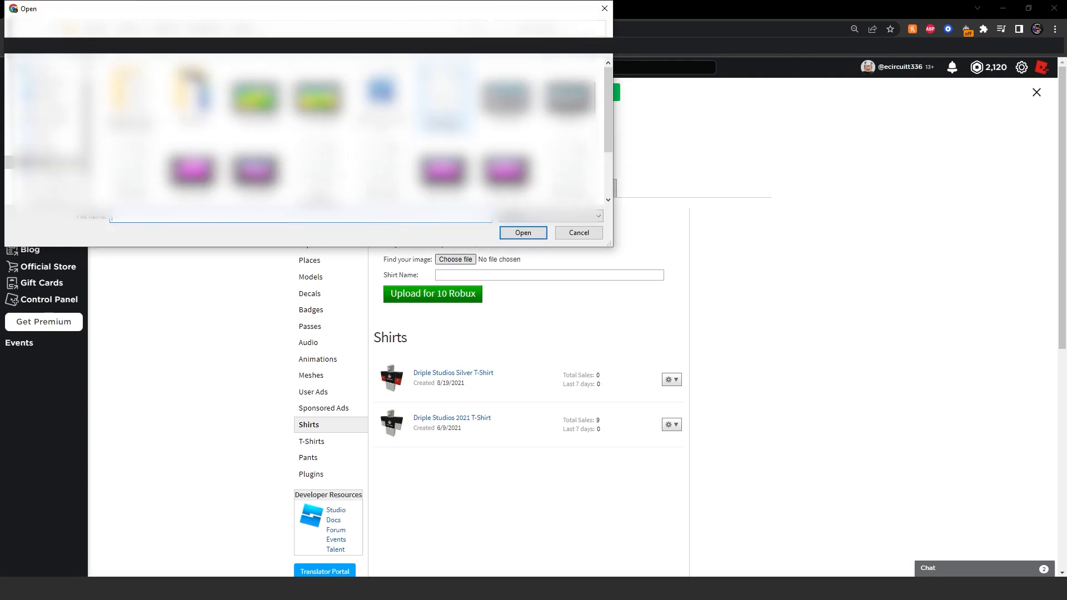
{"action": "left_click", "coordinate": [604, 8]}
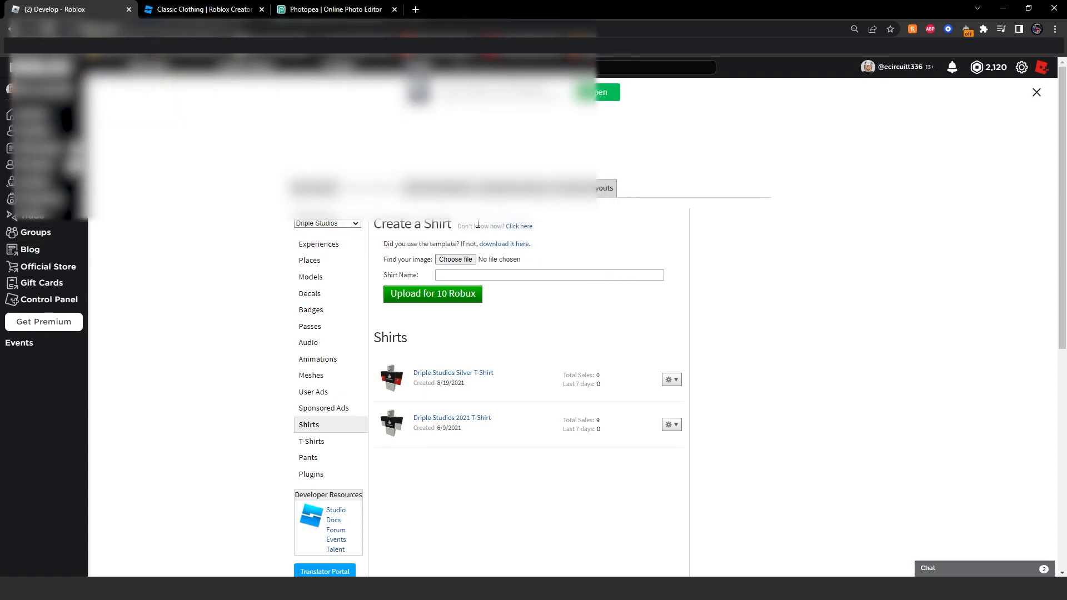
{"action": "left_click", "coordinate": [455, 259]}
{"action": "left_click", "coordinate": [50, 109]}
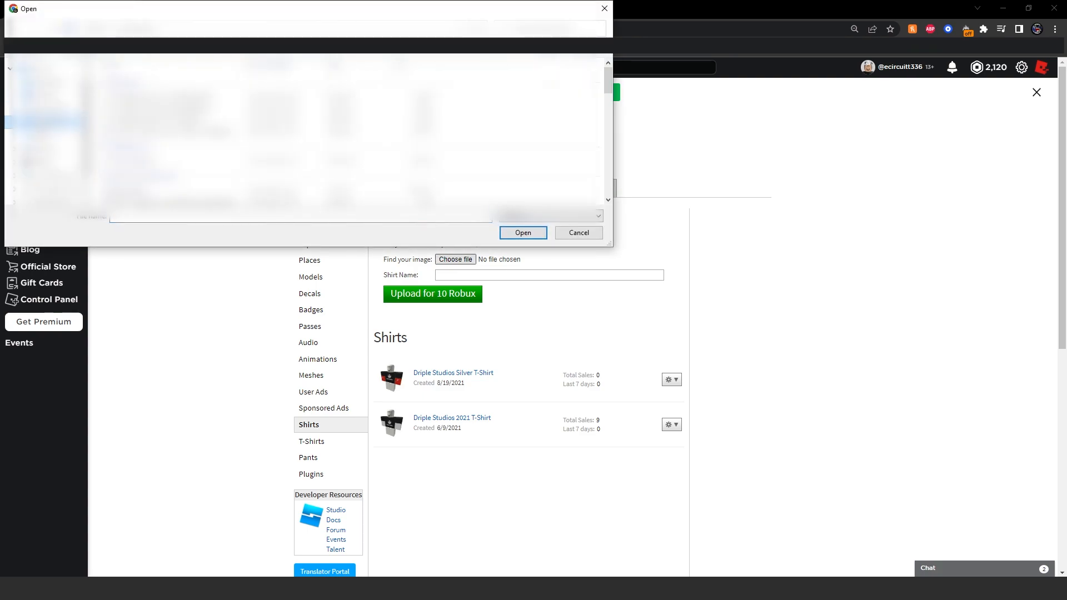
{"action": "double_click", "coordinate": [140, 95]}
Step: Name the shirt "Driple Studios 2023 [WHITE]" and upload it to the group for 10 Robux
{"action": "left_click", "coordinate": [535, 276]}
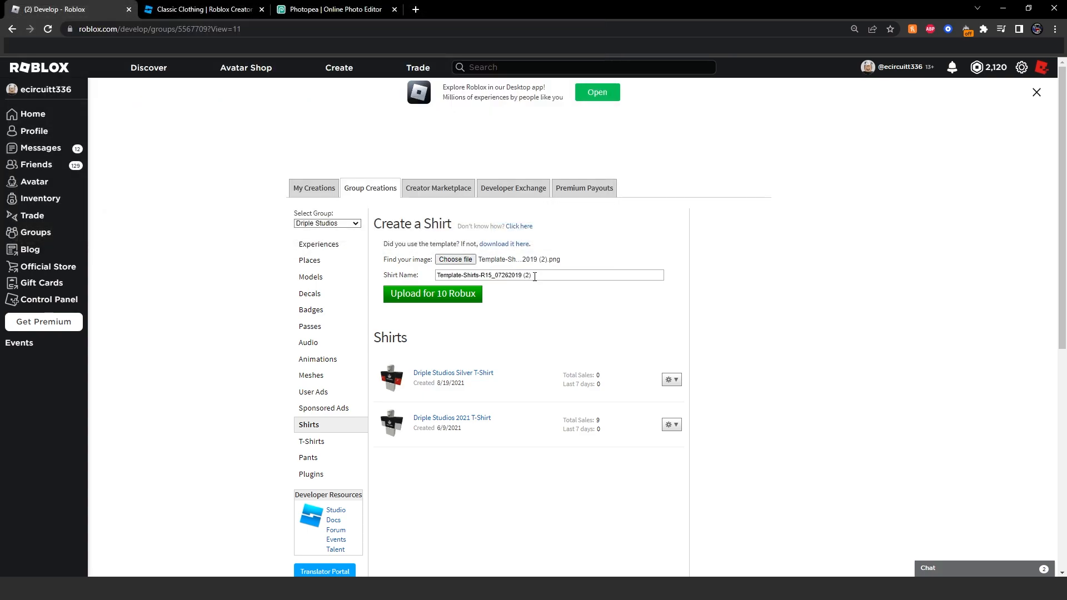
{"action": "key", "text": "ctrl+a"}
{"action": "type", "text": "Driple Studios"}
{"action": "left_click", "coordinate": [504, 275]}
{"action": "key", "text": "BackSpace"}
{"action": "key", "text": "BackSpace"}
{"action": "key", "text": "BackSpace"}
{"action": "key", "text": "BackSpace"}
{"action": "key", "text": "BackSpace"}
{"action": "key", "text": "BackSpace"}
{"action": "key", "text": "BackSpace"}
{"action": "key", "text": "BackSpace"}
{"action": "key", "text": "BackSpace"}
{"action": "left_click", "coordinate": [454, 299]}
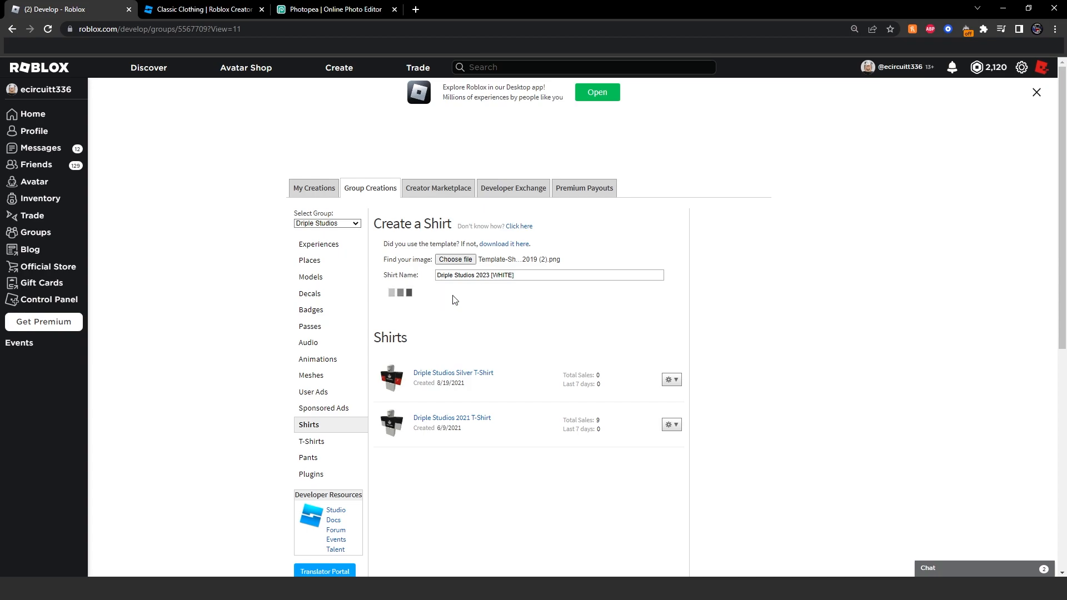
{"action": "left_click", "coordinate": [496, 338]}
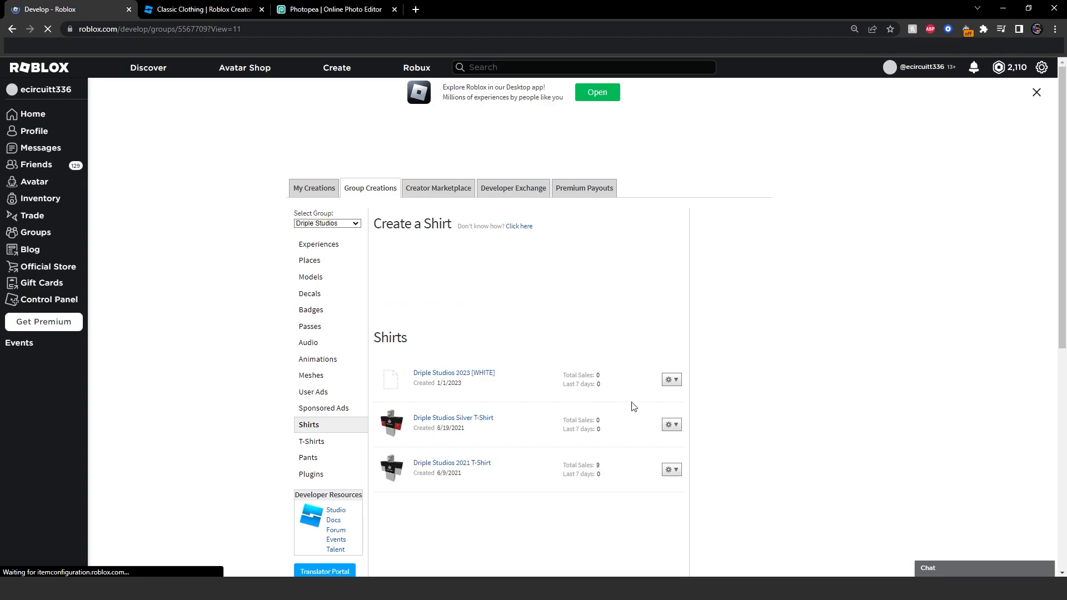
Step: Open the configuration of the Driple Studios 2023 [WHITE] shirt and put it on sale at a price of 5 Robux
{"action": "left_click", "coordinate": [672, 381]}
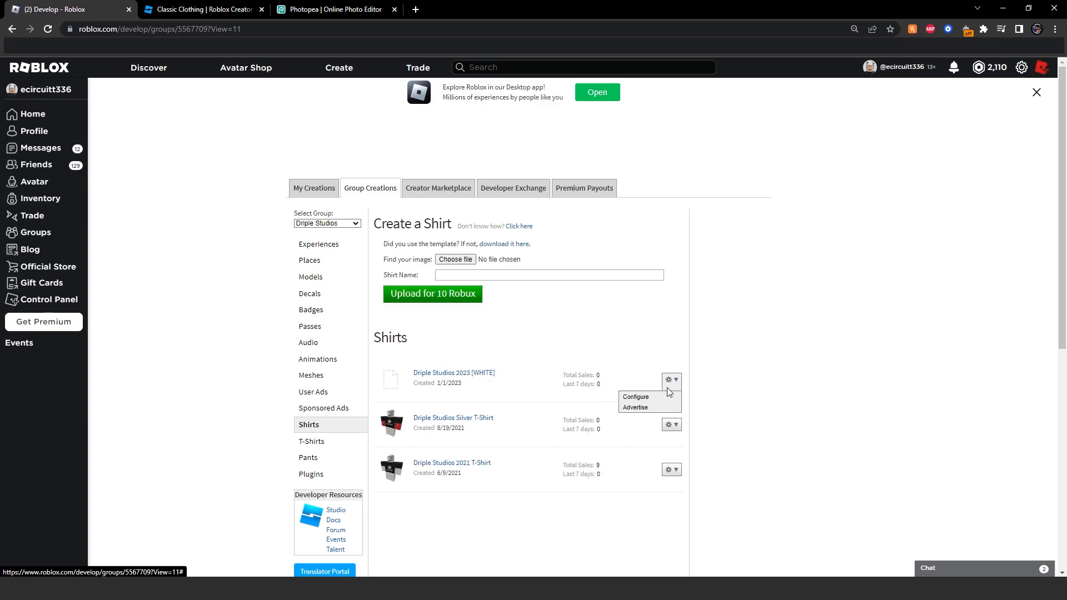
{"action": "left_click", "coordinate": [635, 397]}
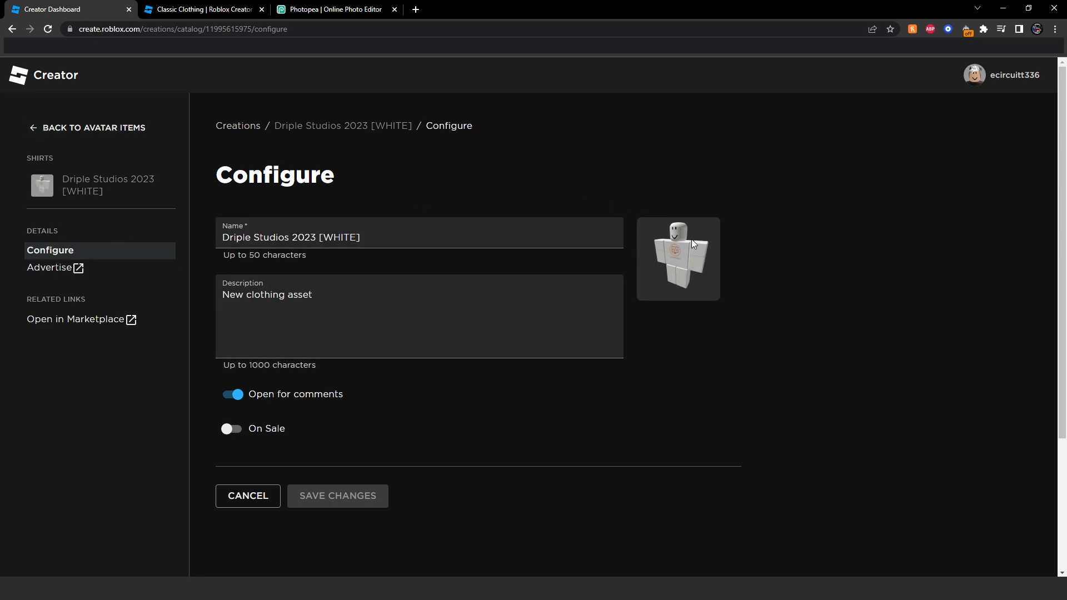
{"action": "left_click", "coordinate": [266, 433]}
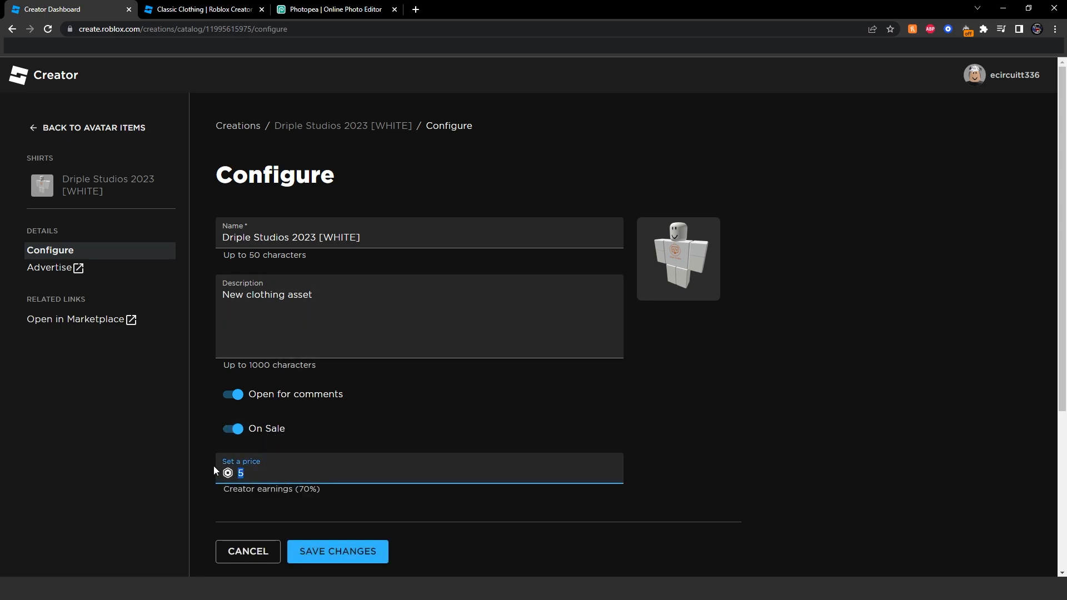
{"action": "left_click", "coordinate": [283, 478]}
{"action": "left_click", "coordinate": [278, 515]}
{"action": "scroll", "coordinate": [258, 488], "scroll_direction": "down", "scroll_amount": 2}
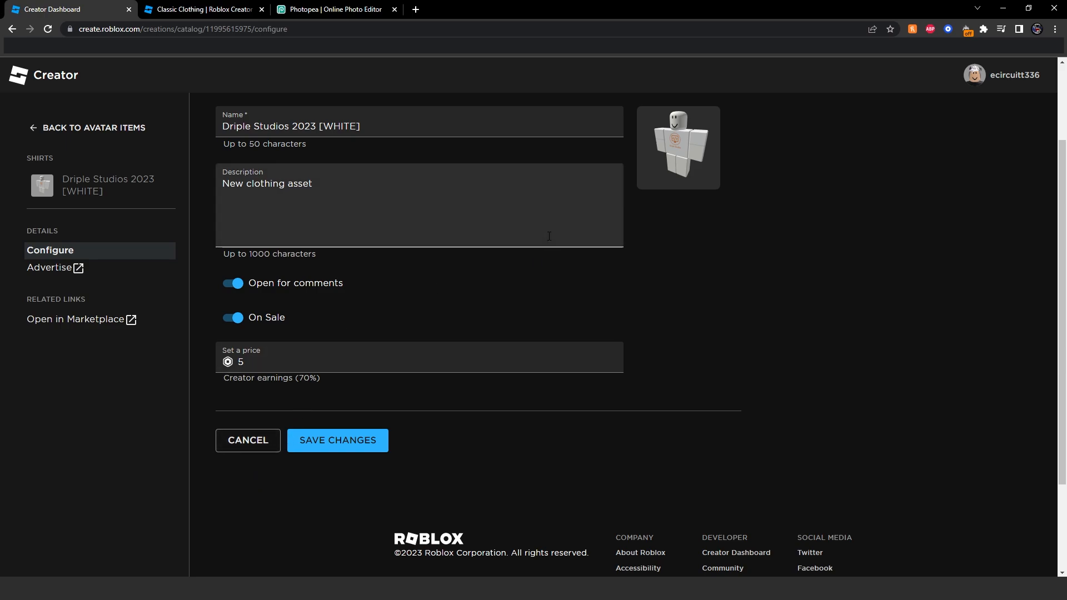
Step: Replace the shirt's description with "2023 Driple Studios Shirt in White" and save the configuration changes
{"action": "scroll", "coordinate": [122, 286], "scroll_direction": "up", "scroll_amount": 2}
{"action": "left_click_drag", "start_coordinate": [365, 300], "coordinate": [130, 291]}
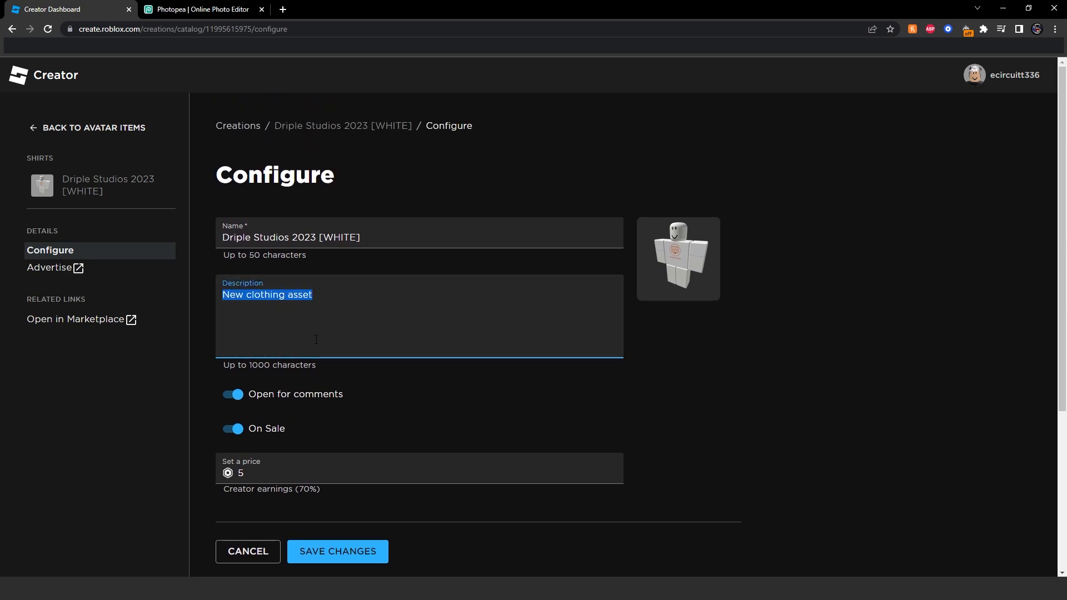
{"action": "type", "text": "210"}
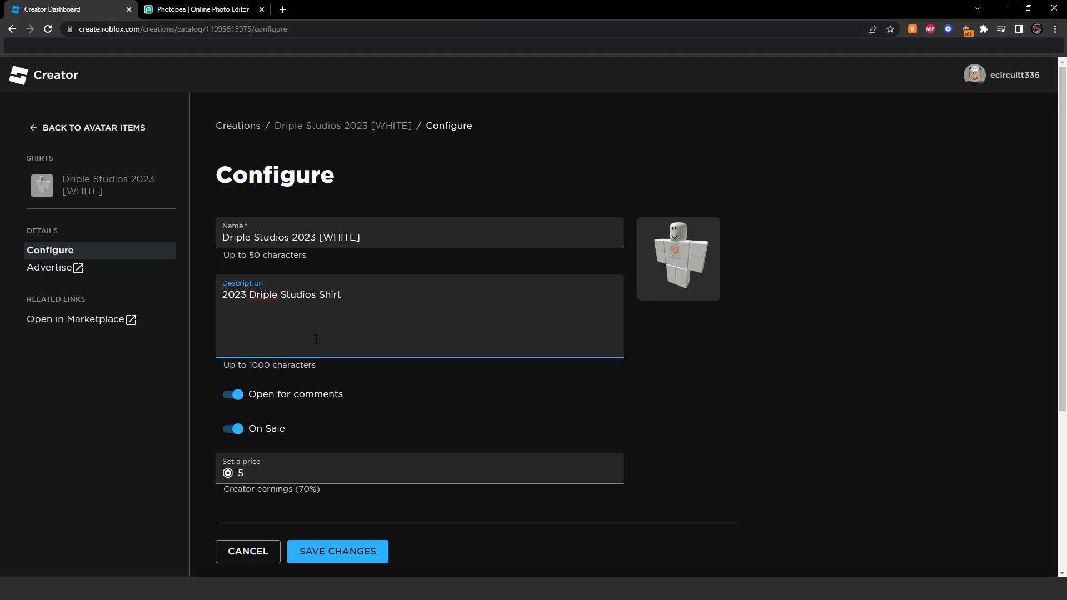
{"action": "type", "text": "e"}
{"action": "key", "text": "ctrl+a"}
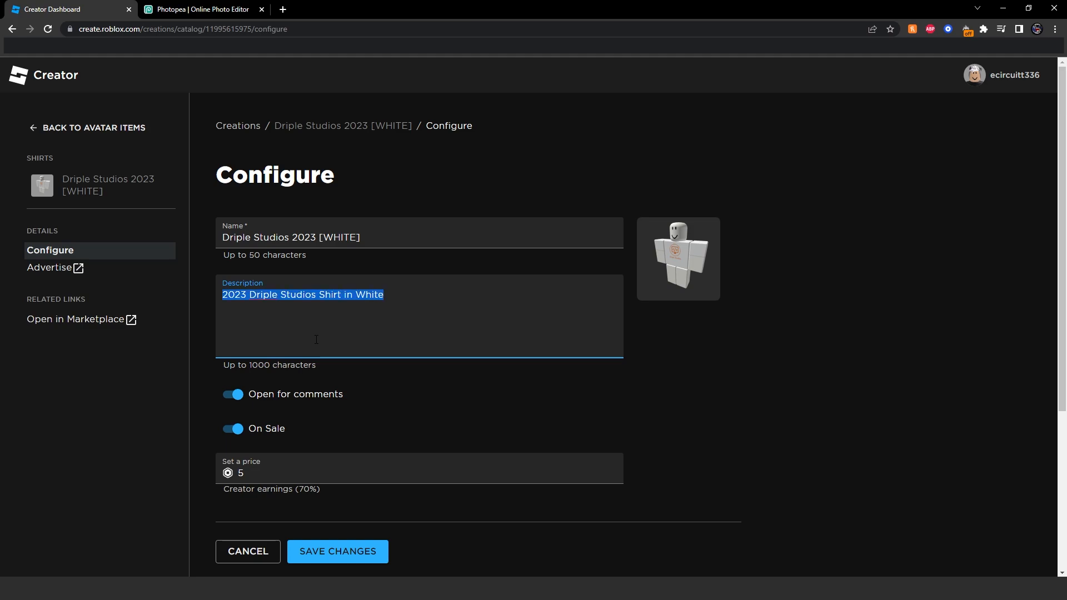
{"action": "left_click", "coordinate": [374, 295]}
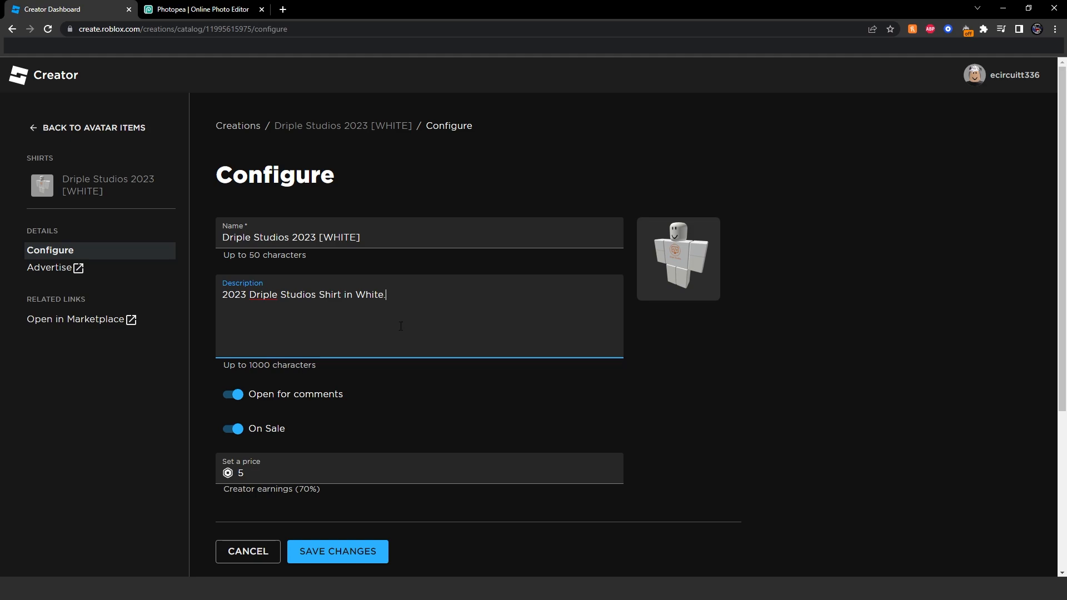
{"action": "key", "text": "ctrl+a"}
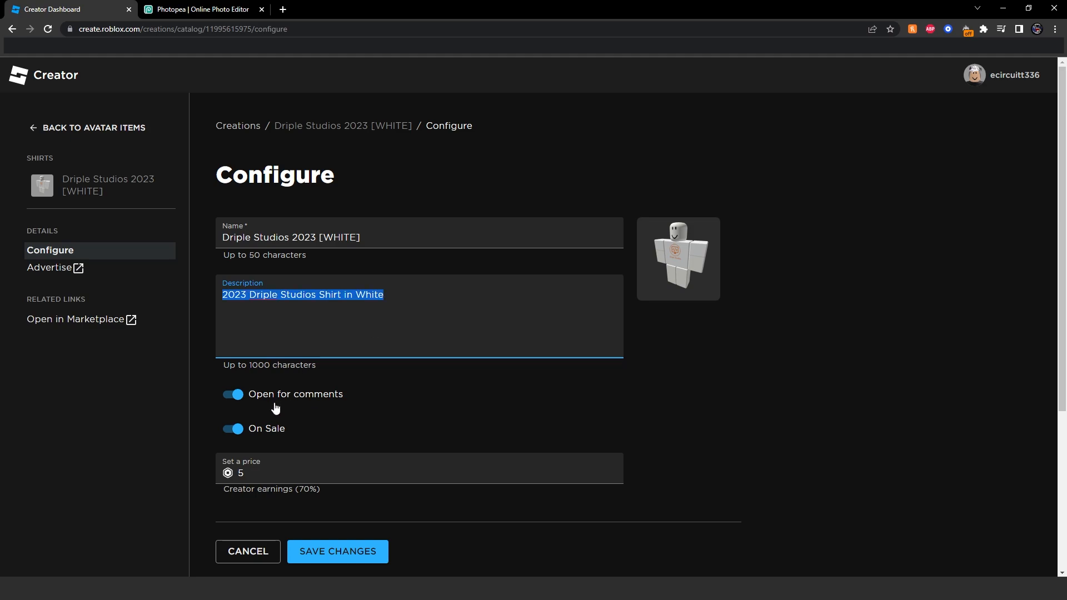
{"action": "left_click", "coordinate": [379, 399]}
{"action": "scroll", "coordinate": [448, 405], "scroll_direction": "down", "scroll_amount": 2}
{"action": "left_click", "coordinate": [327, 442]}
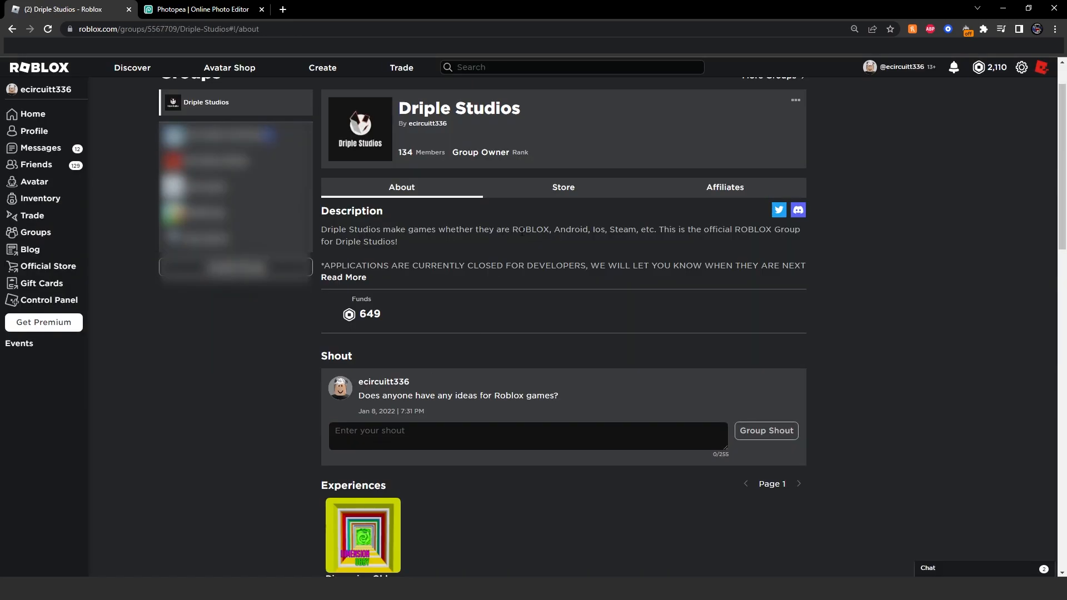
Step: Open the Driple Studios 2023 [WHITE] shirt from the group's store and try it on the avatar
{"action": "left_click", "coordinate": [542, 196]}
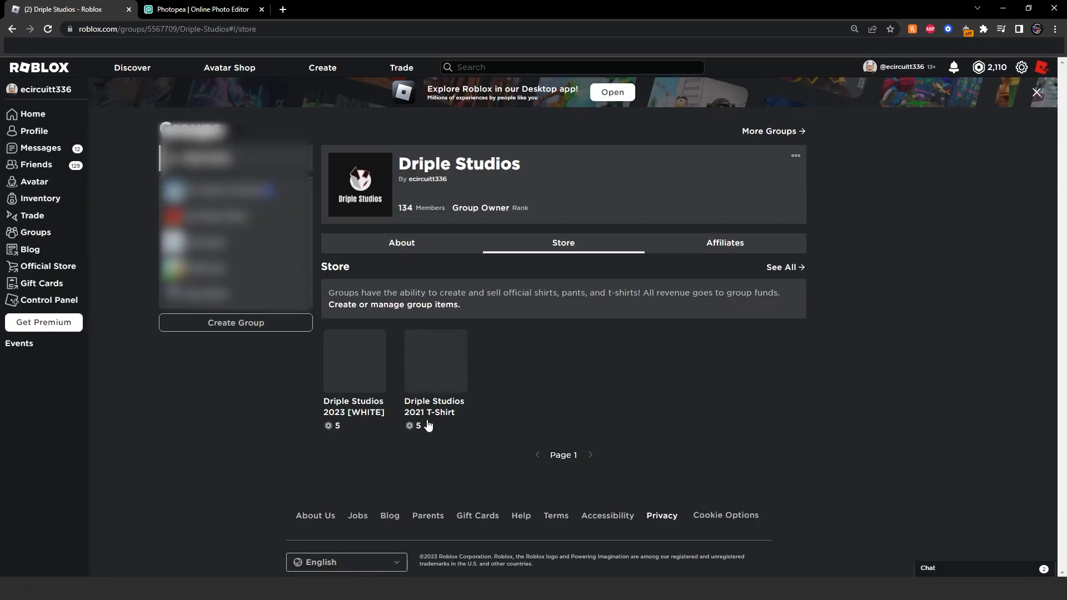
{"action": "left_click", "coordinate": [372, 384]}
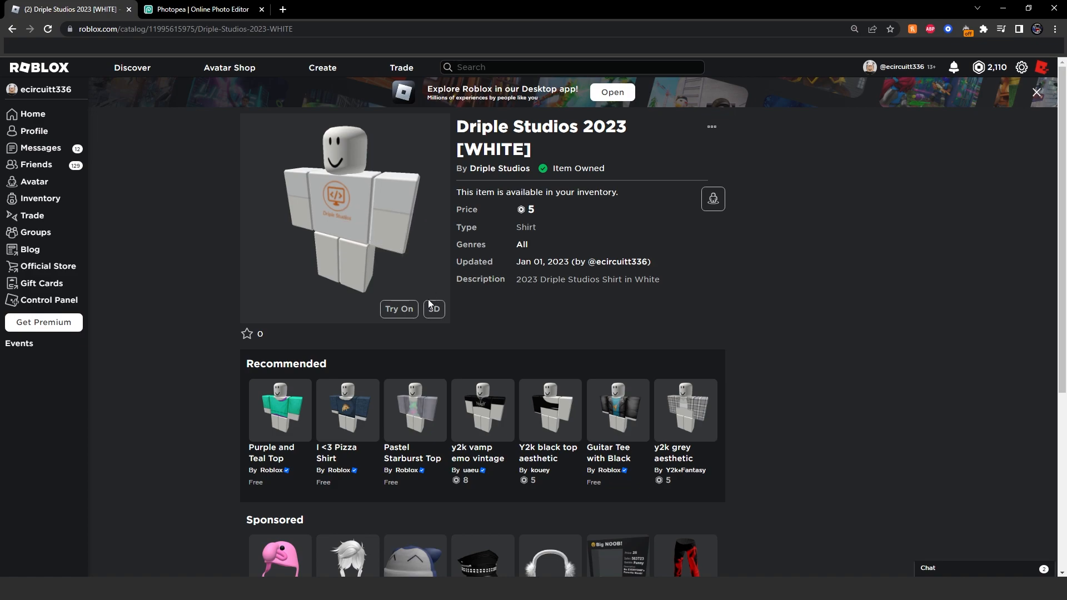
{"action": "left_click", "coordinate": [401, 309]}
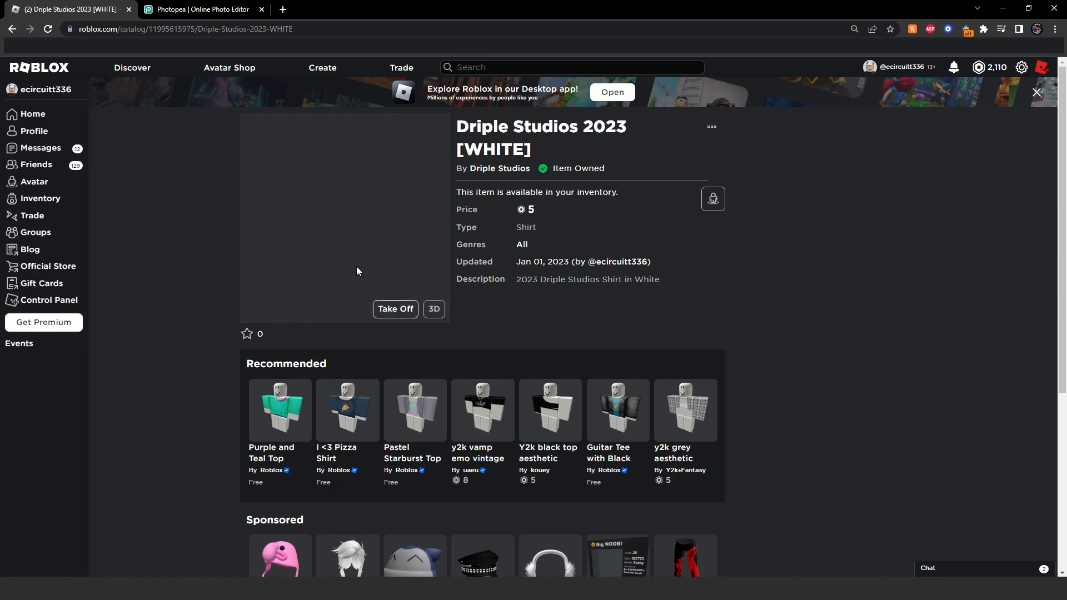